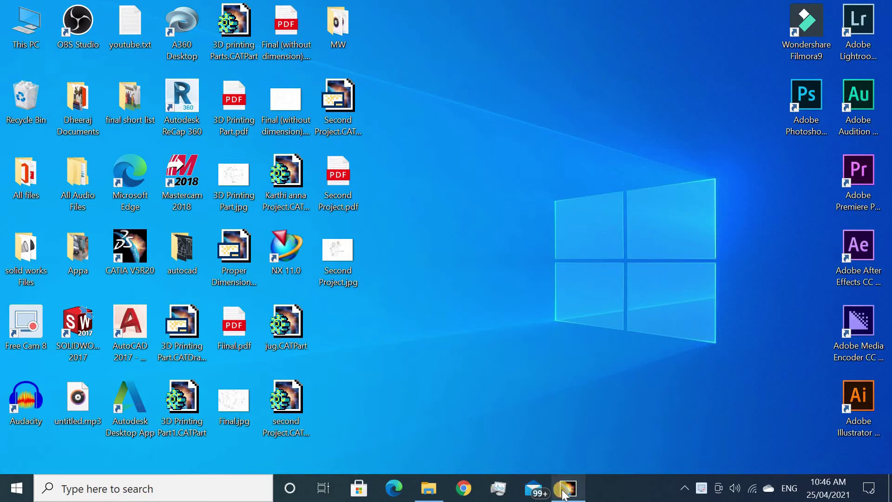
Insert a new empty body, Body.2, into the lever part and select the lever's top face
click(563, 493)
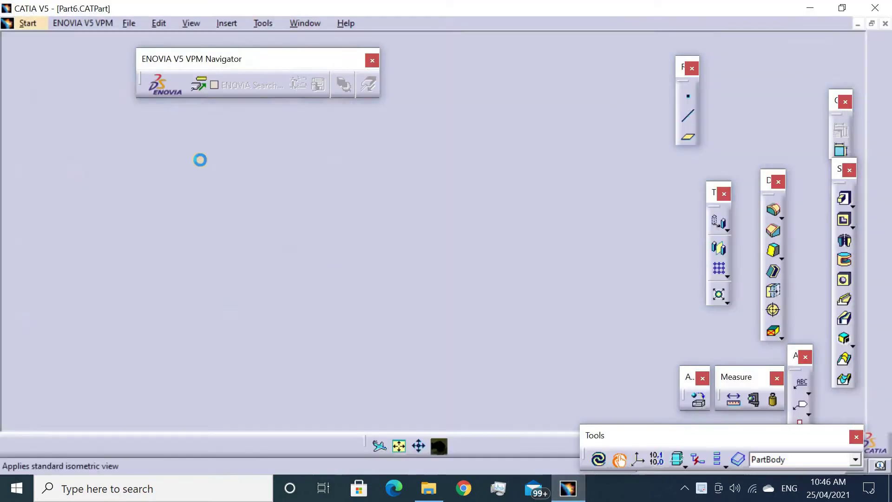
click(217, 26)
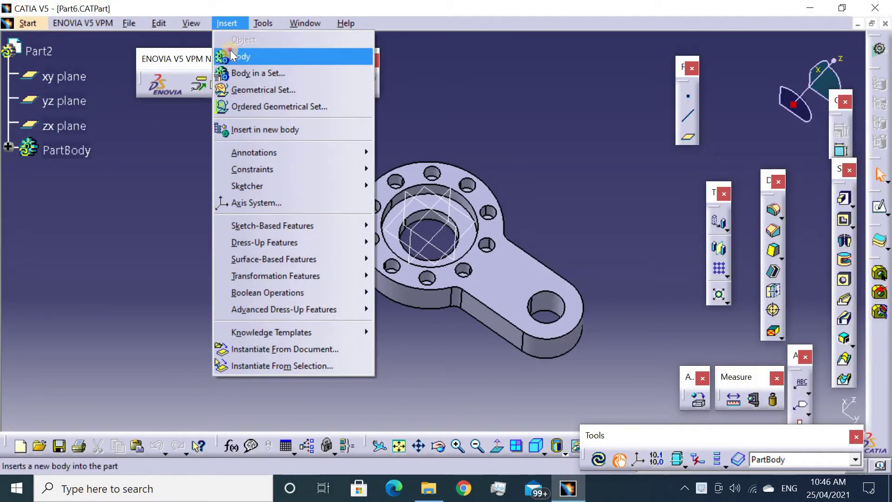
click(251, 56)
mouse_move(368, 319)
middle_down()
mouse_move(398, 242)
mouse_move(508, 44)
mouse_move(362, 200)
middle_up()
click(365, 202)
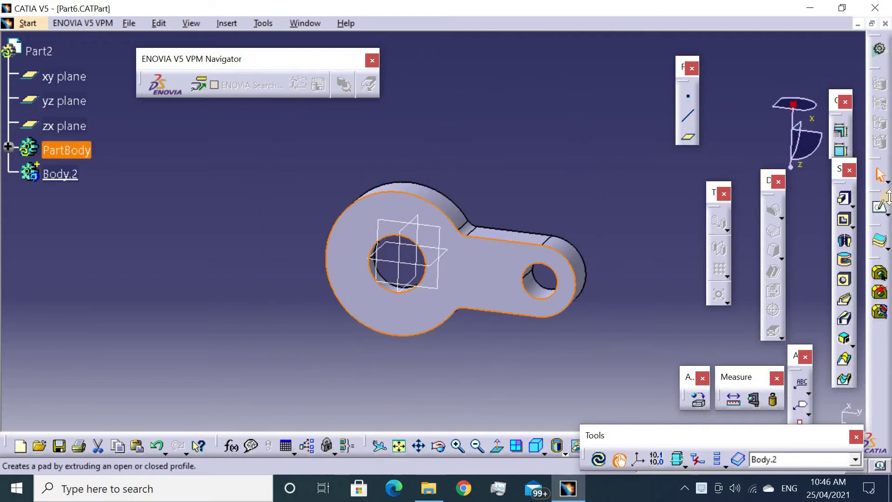
Sketch a rectangle on the top face enclosing the whole lever
click(880, 210)
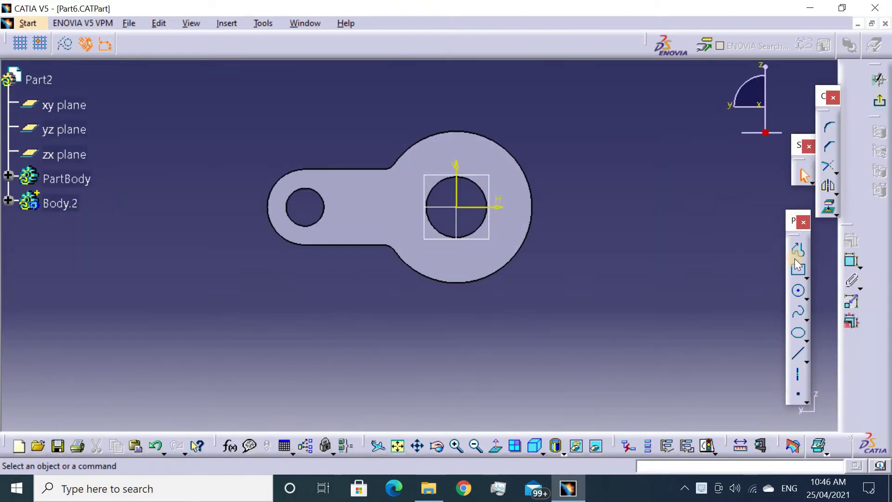
click(797, 268)
click(220, 100)
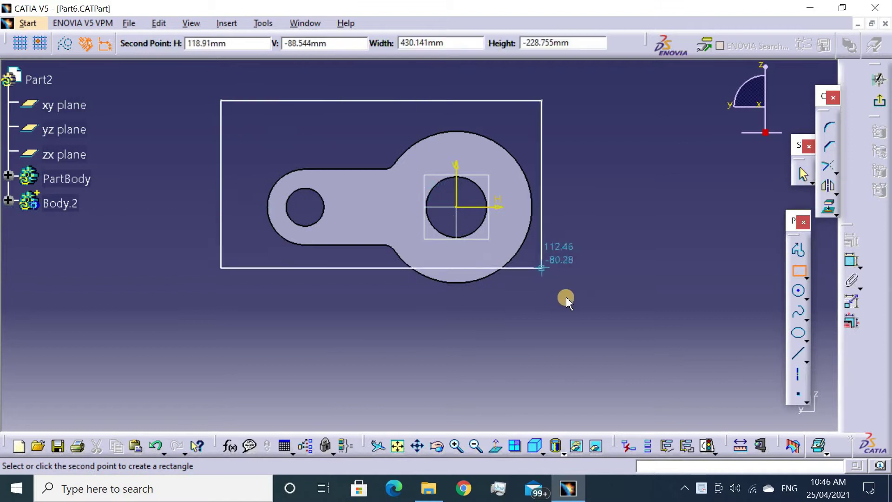
click(577, 310)
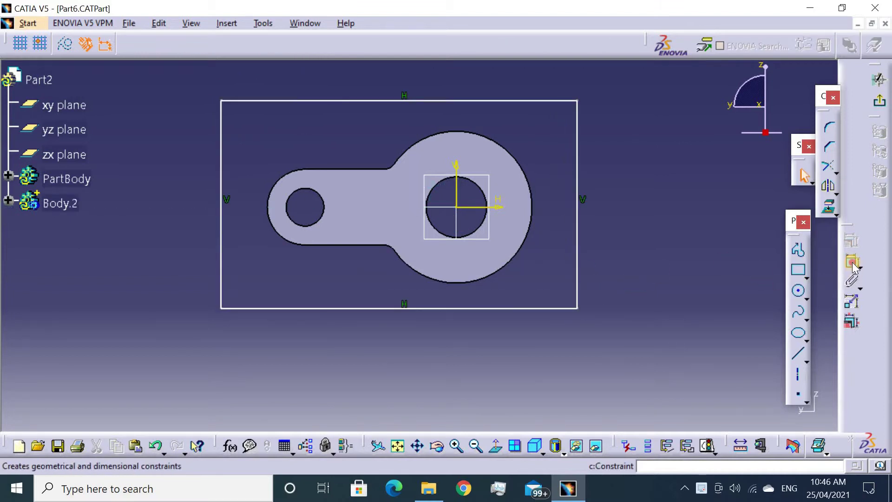
Constrain the large arc 10 mm from the rectangle's right edge
click(532, 202)
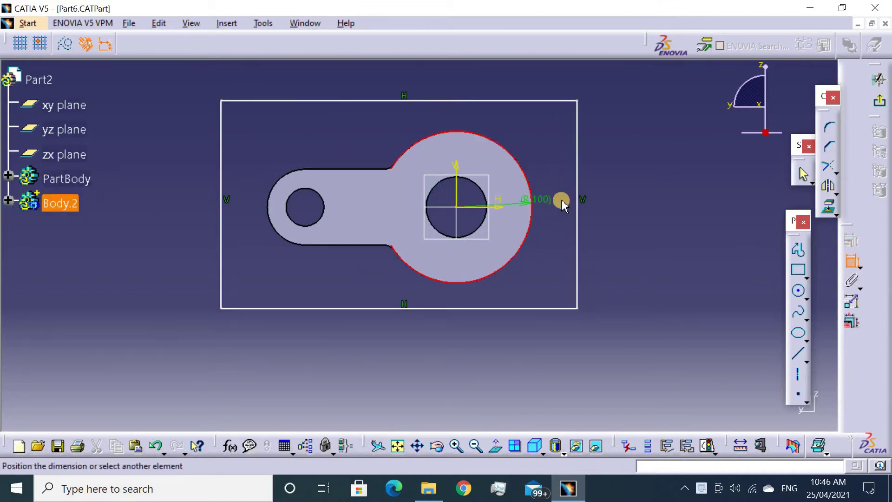
click(604, 372)
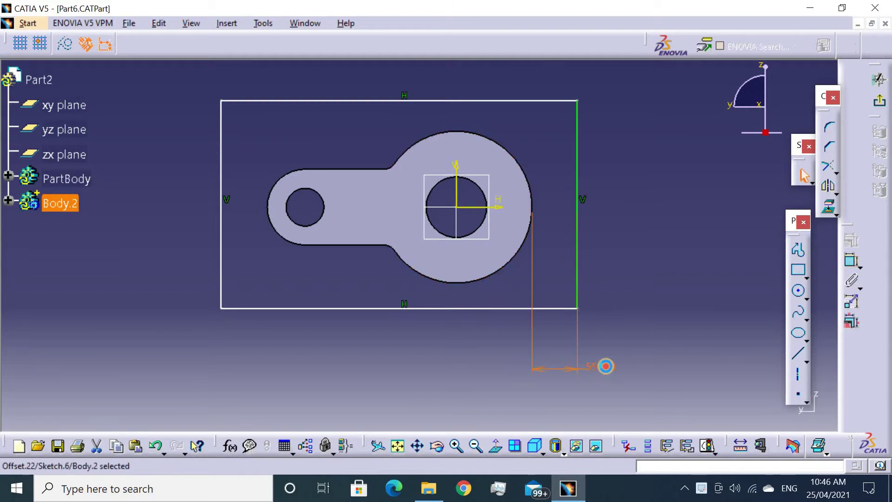
double_click(602, 368)
key(Return)
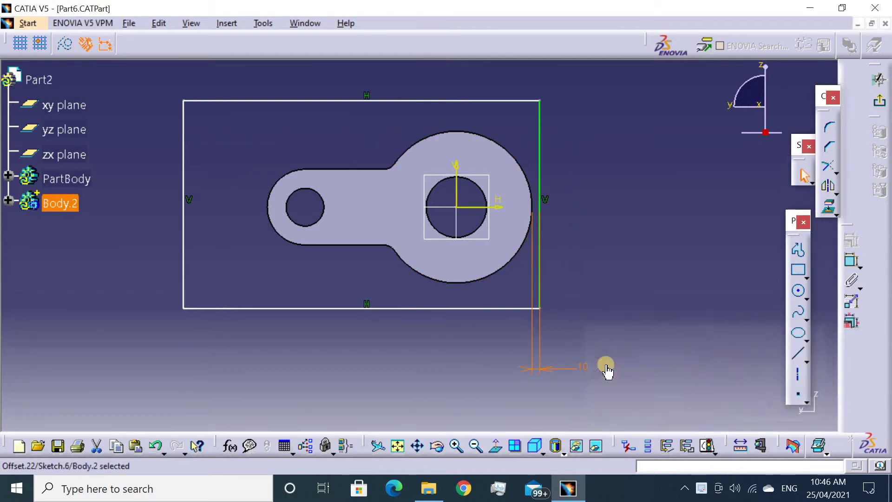
middle_drag(650, 258, 638, 271)
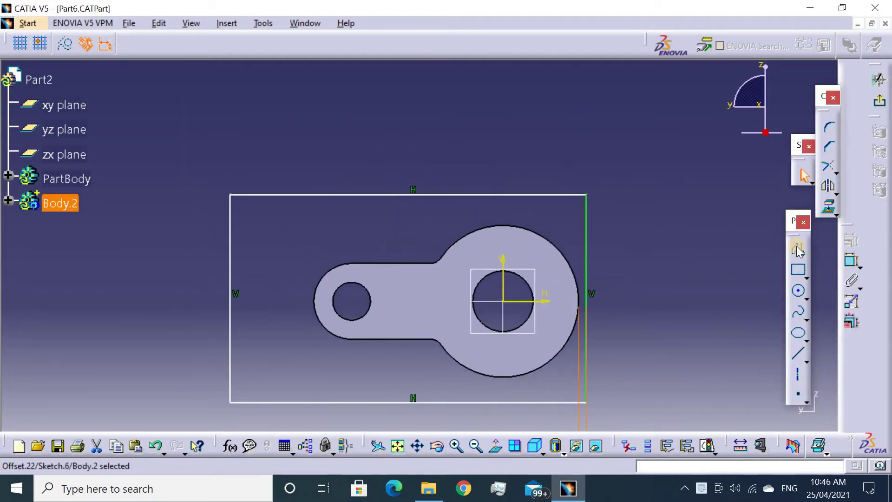
Constrain the large arc 10 mm from the rectangle's top edge
click(852, 255)
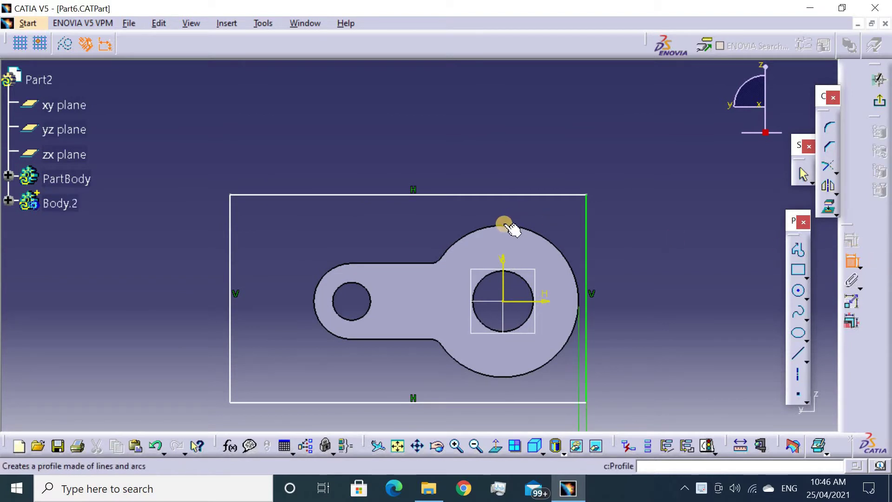
click(506, 226)
click(506, 195)
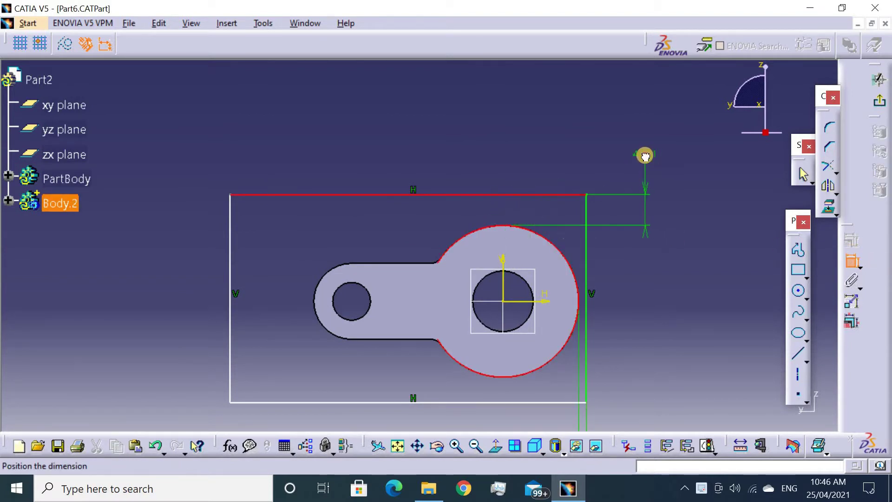
click(646, 156)
double_click(646, 155)
text(10mm)
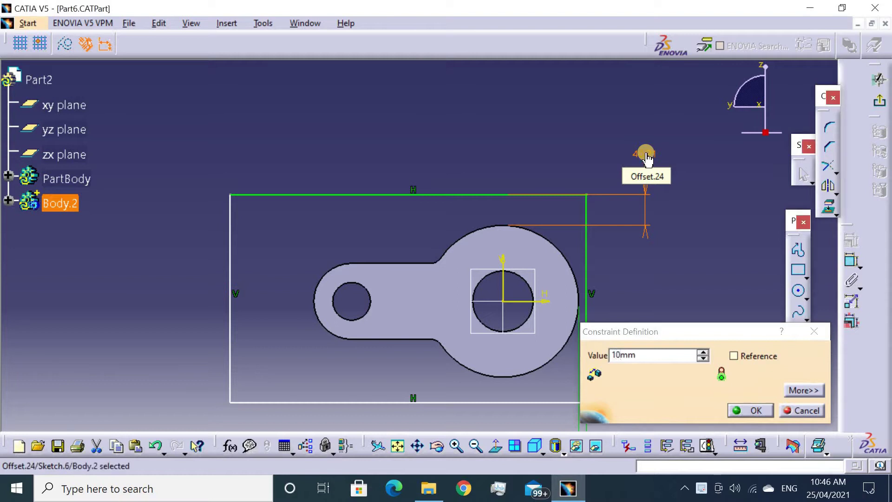
key(Return)
Constrain the lever's small round end 10 mm from the rectangle's left edge
middle_drag(771, 255, 833, 232)
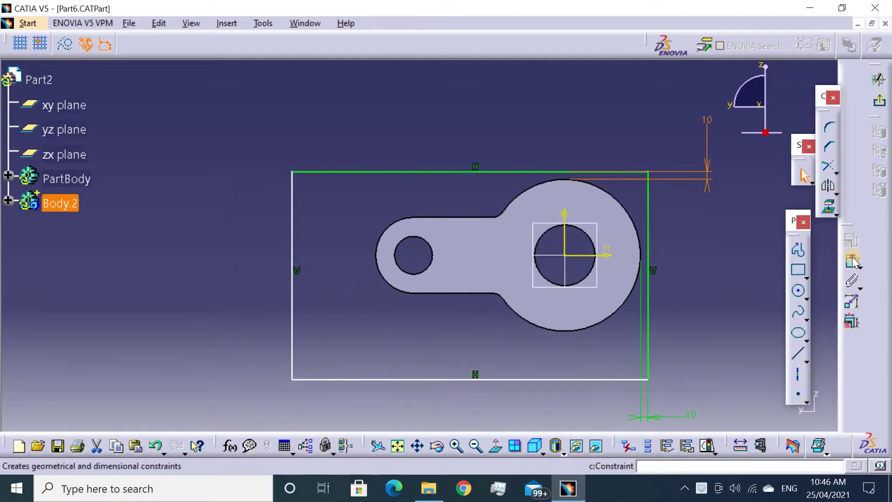
click(853, 261)
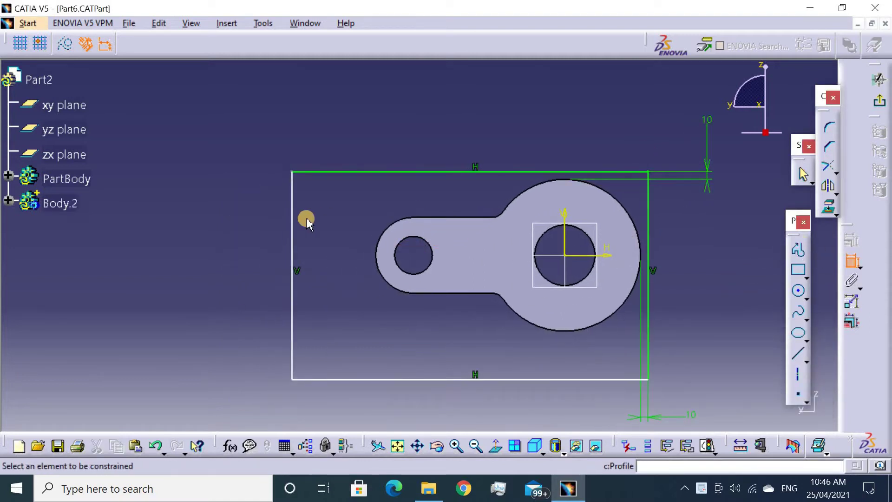
click(379, 256)
click(319, 122)
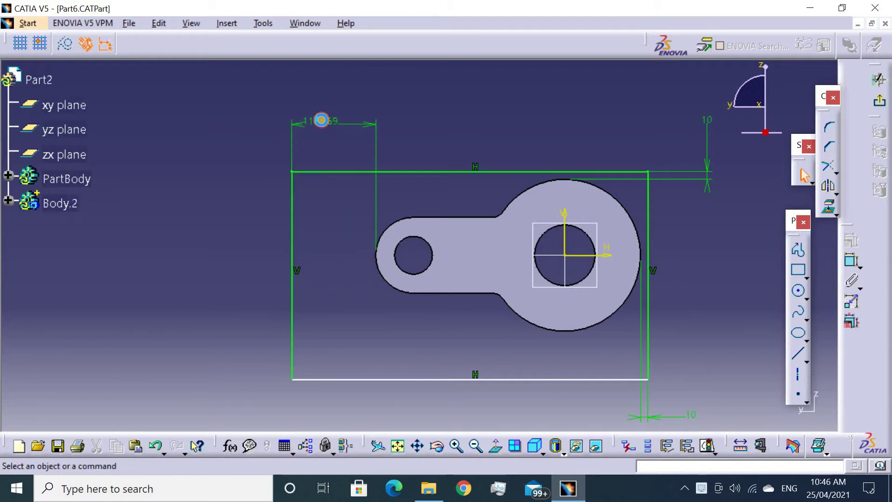
double_click(322, 122)
key(Return)
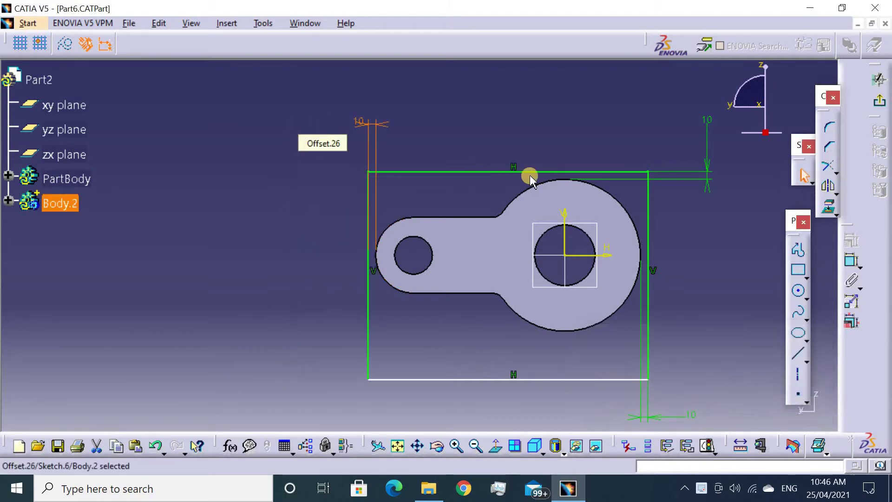
Constrain the large arc 10 mm from the rectangle's bottom edge
click(557, 379)
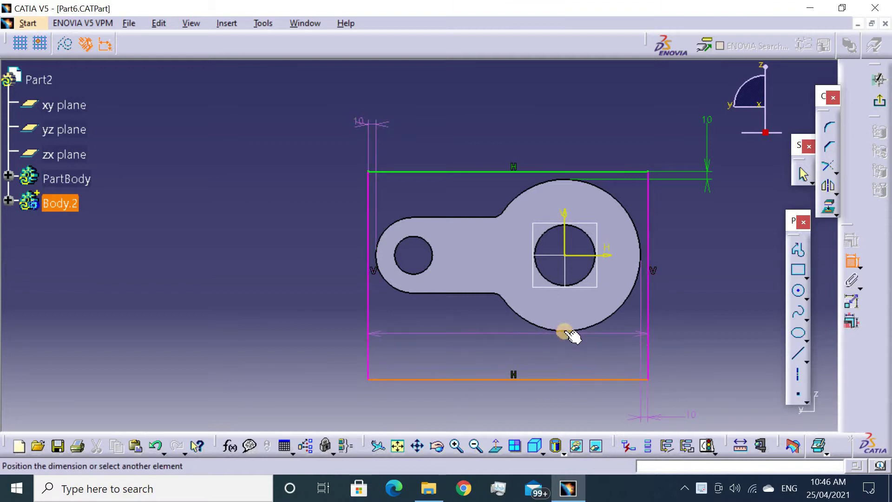
click(563, 331)
click(704, 354)
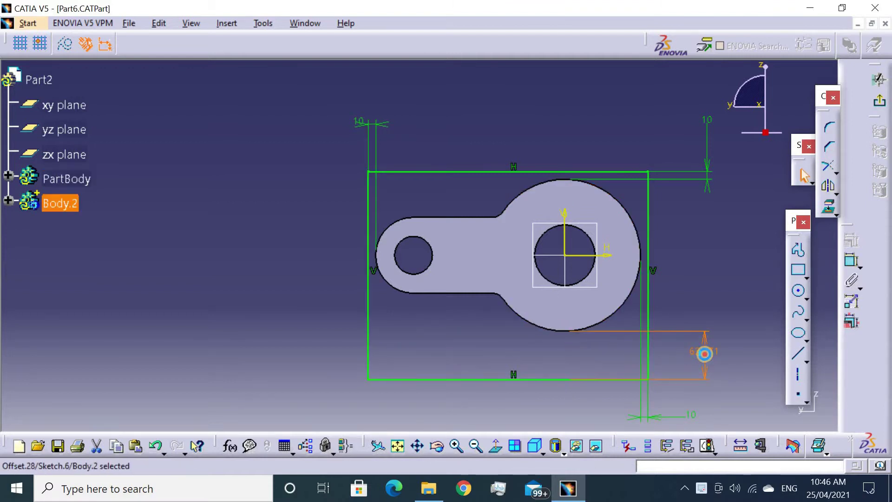
double_click(704, 354)
text(10)
key(Return)
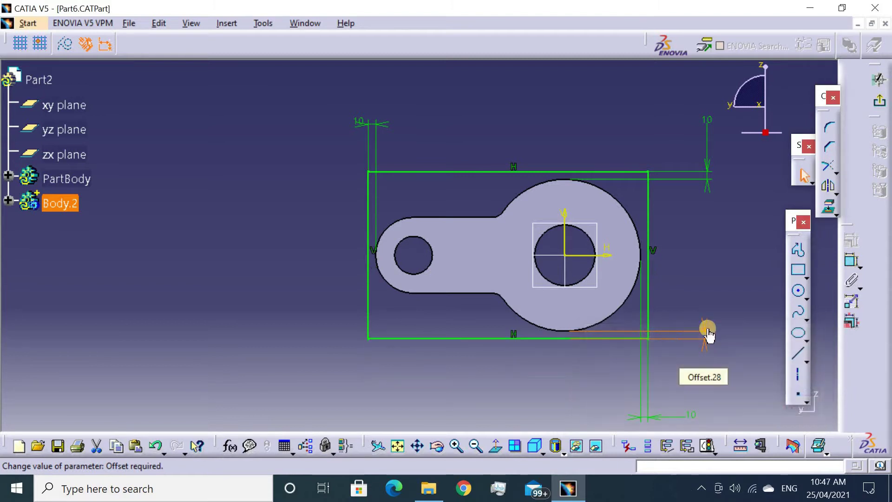
Exit the sketcher and orbit the 3D view to inspect the lever and its enclosing rectangle
click(877, 98)
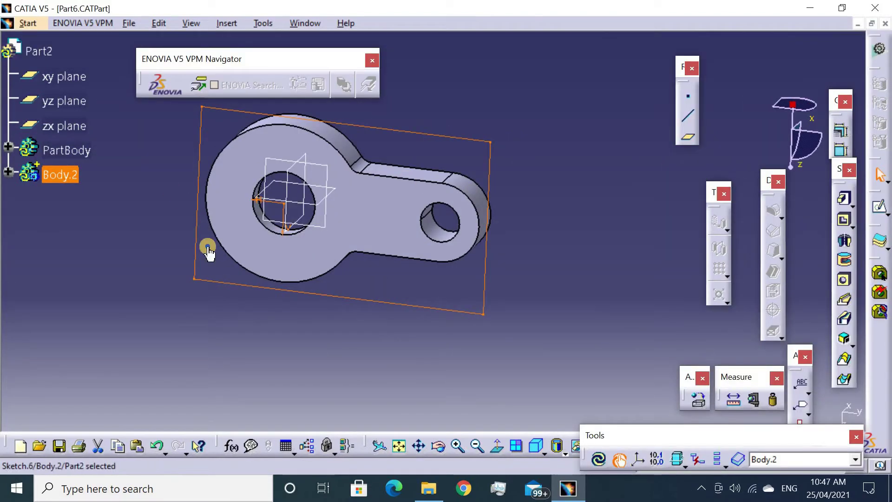
middle_drag(207, 250, 197, 352)
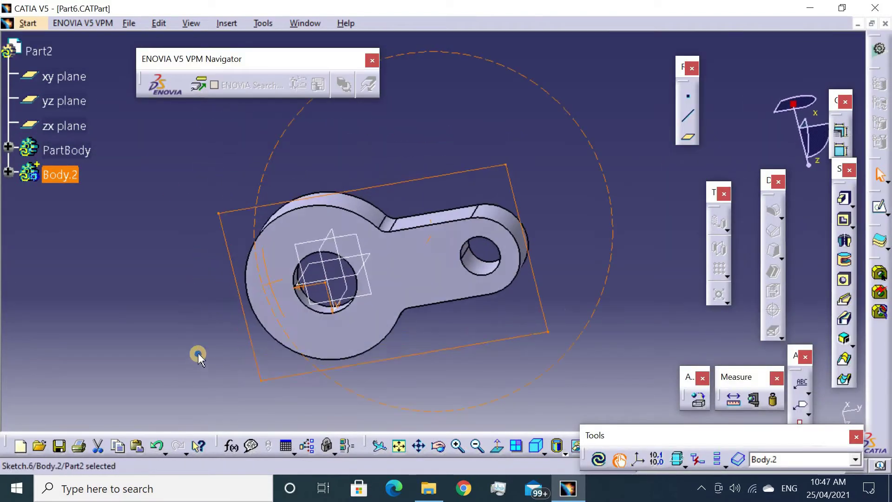
mouse_move(358, 263)
middle_down()
mouse_move(448, 143)
mouse_move(468, 230)
middle_up()
mouse_move(404, 54)
middle_down()
mouse_move(442, 118)
mouse_move(484, 233)
middle_up()
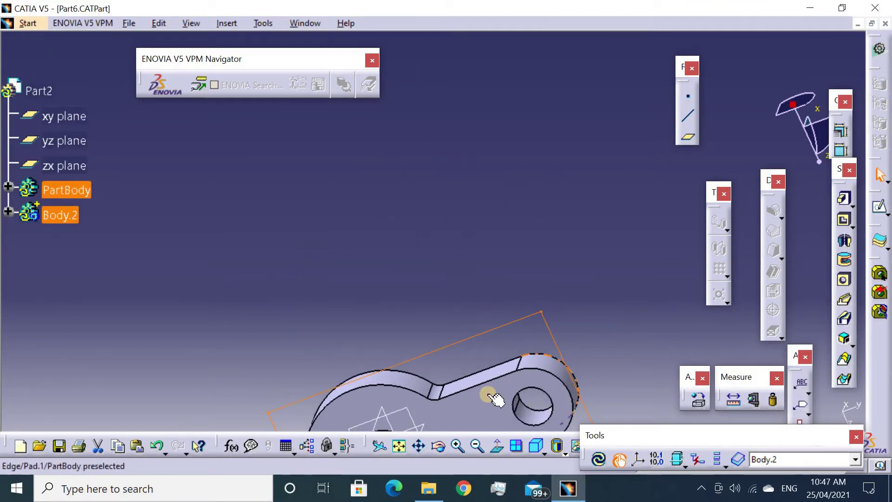
mouse_move(488, 392)
middle_down()
mouse_move(431, 206)
mouse_move(432, 229)
mouse_move(422, 207)
mouse_move(384, 382)
mouse_move(351, 147)
mouse_move(346, 285)
mouse_move(374, 263)
mouse_move(260, 413)
middle_up()
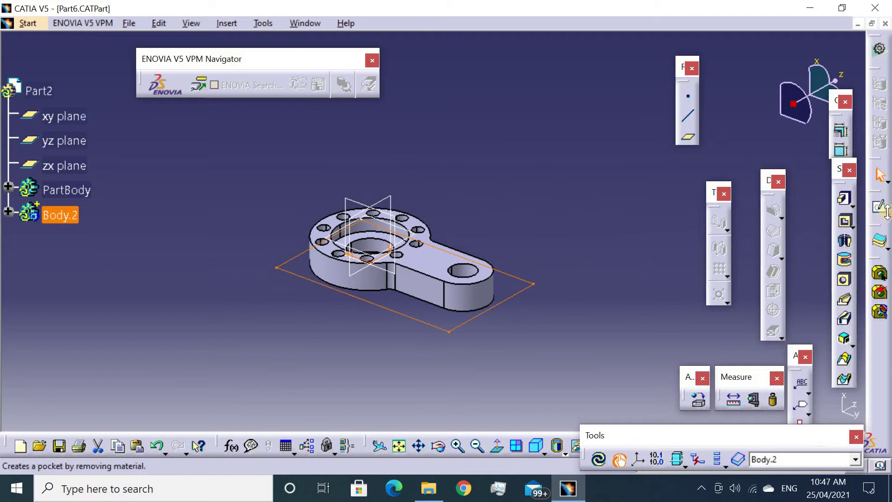
Pad the rectangle sketch in the reversed, upward direction with a 50 mm length
click(844, 198)
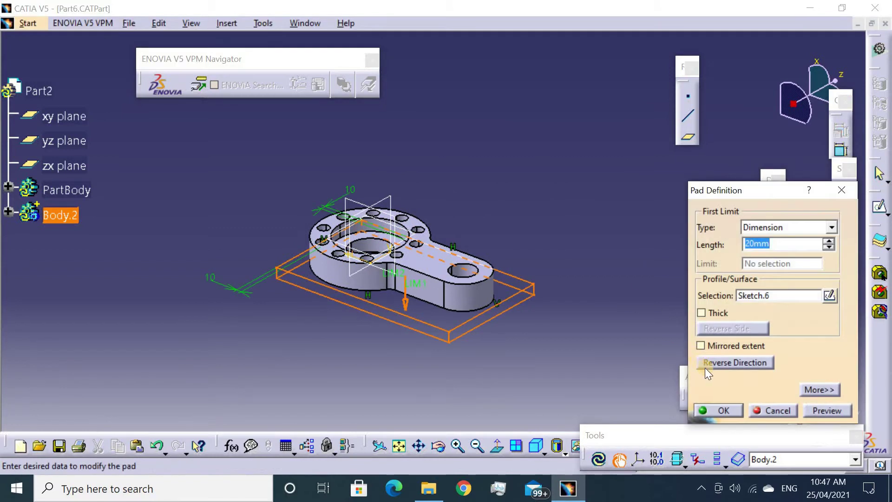
click(705, 365)
middle_drag(338, 298, 671, 273)
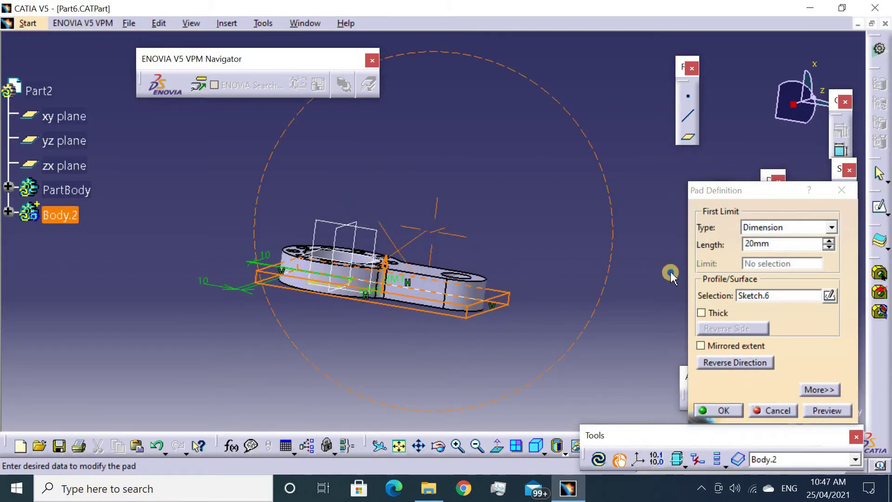
click(828, 241)
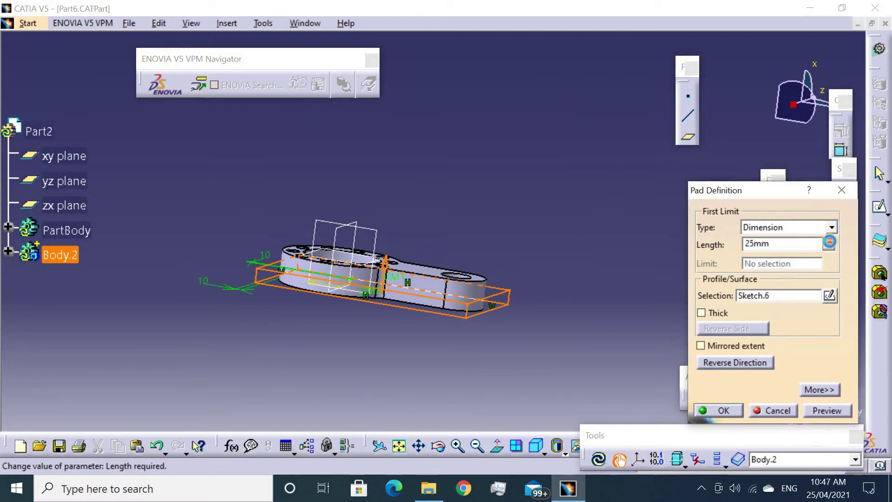
click(830, 241)
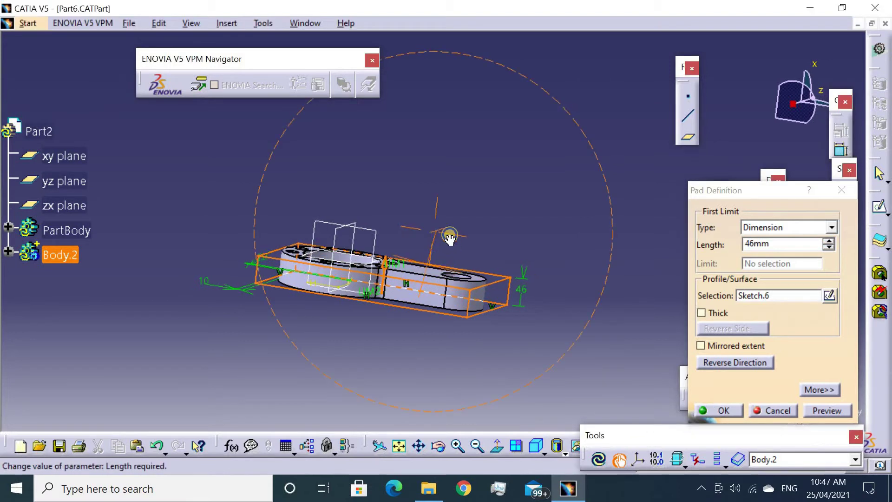
middle_drag(455, 235, 452, 231)
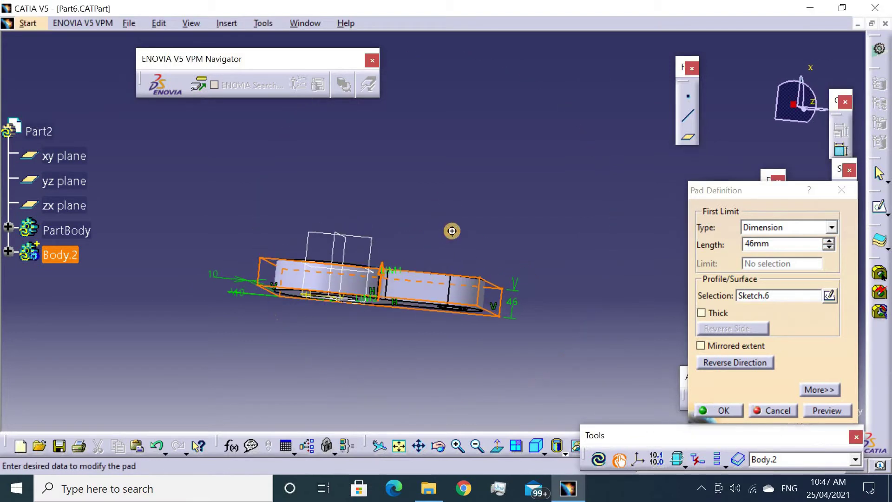
click(827, 241)
click(827, 241)
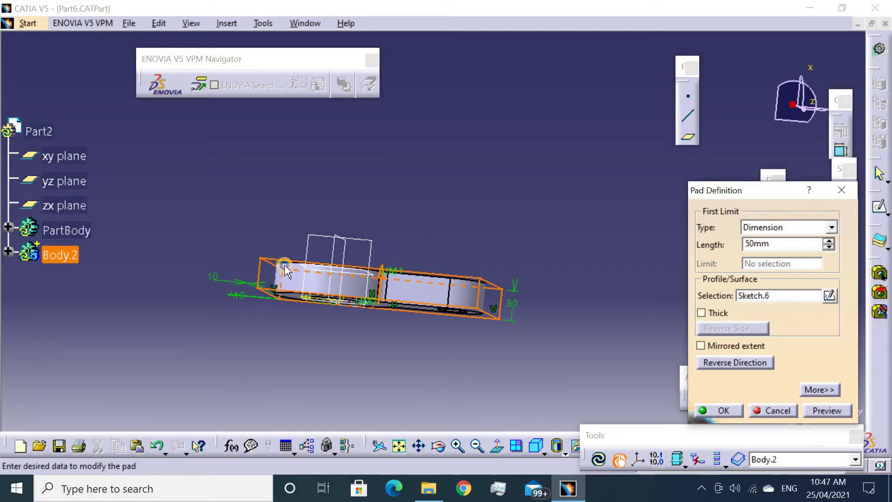
mouse_move(287, 271)
middle_down()
mouse_move(370, 261)
mouse_move(391, 293)
mouse_move(603, 227)
middle_up()
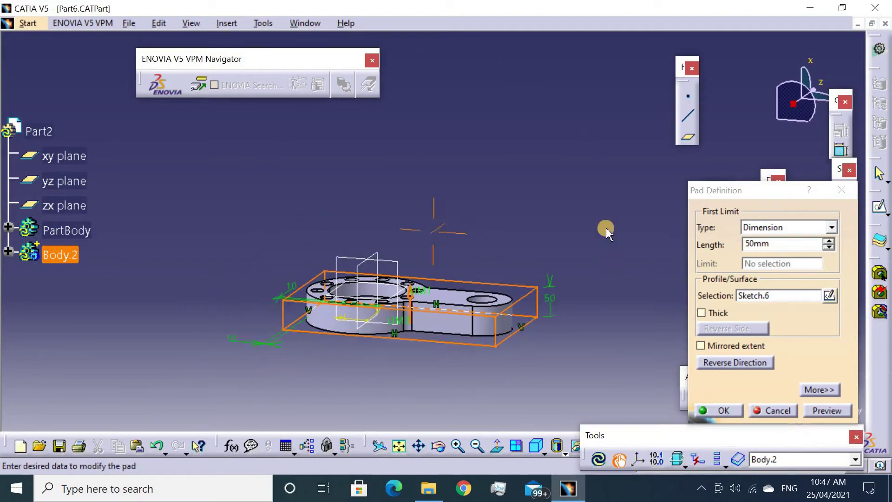
text(60)
Confirm the pad and set Body.2's transparency to 211 so the lever shows through
key(Return)
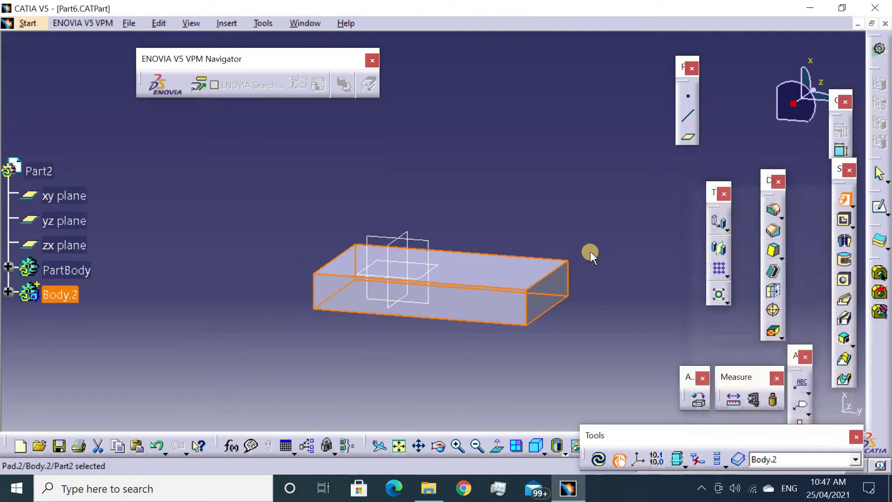
right_click(57, 295)
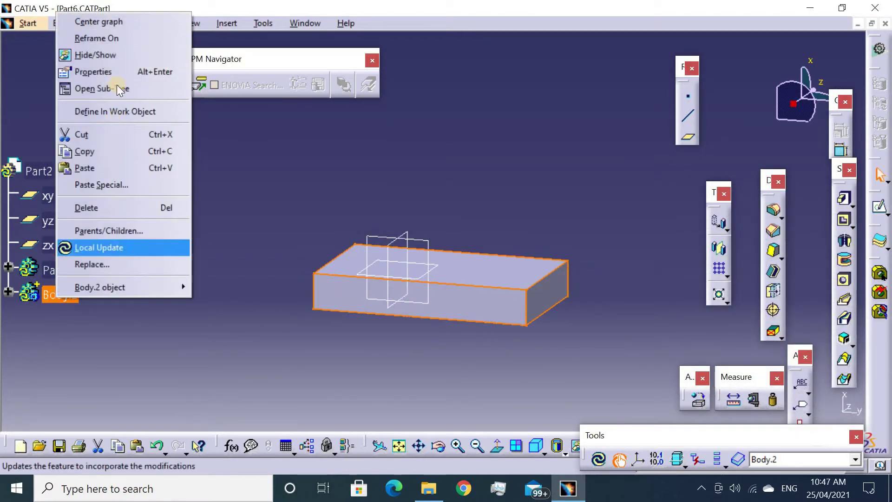
click(116, 71)
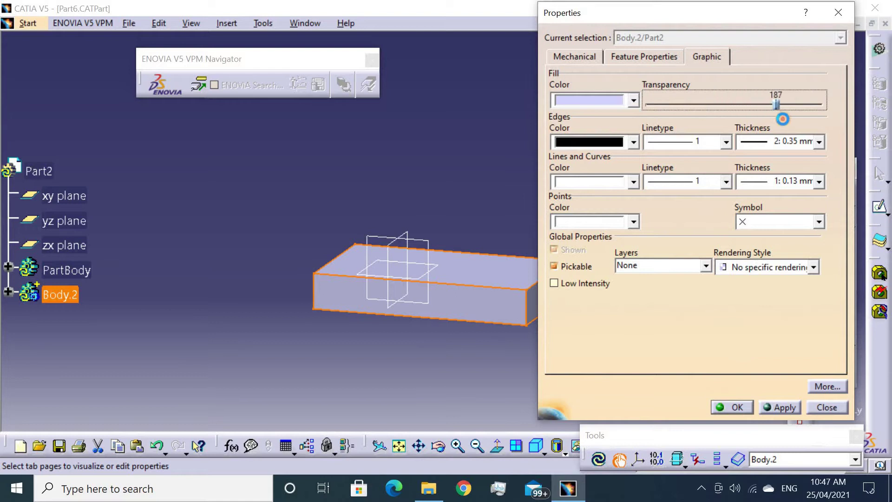
drag(793, 122, 795, 122)
click(778, 406)
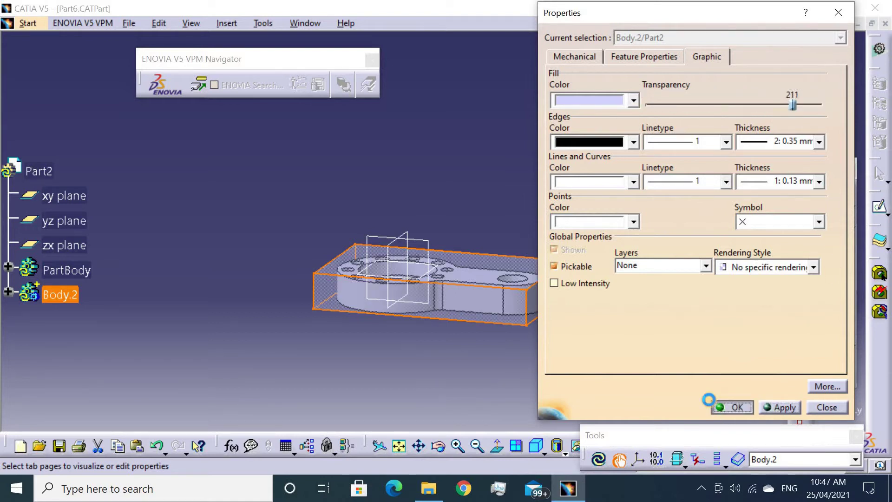
click(709, 400)
mouse_move(404, 175)
middle_down()
mouse_move(353, 225)
mouse_move(462, 116)
mouse_move(446, 125)
middle_up()
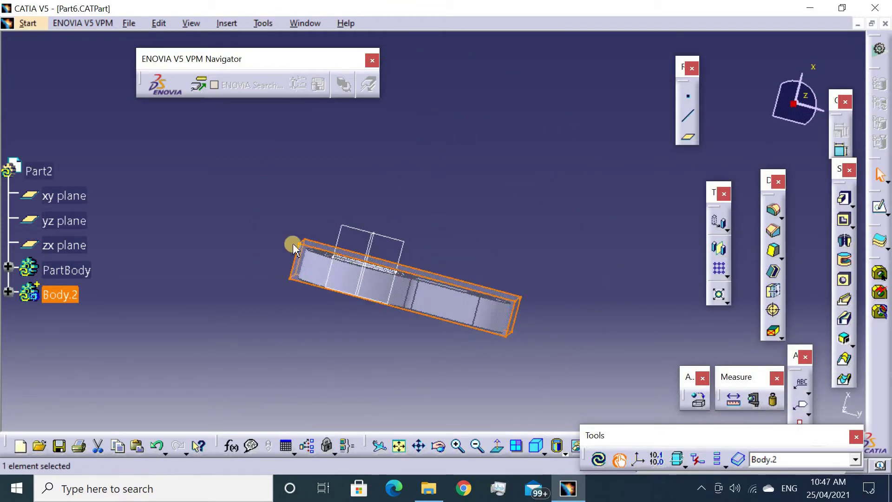
Project the block face's outline into a new sketch and pad it 10 mm
mouse_move(315, 354)
middle_down()
mouse_move(412, 219)
mouse_move(353, 312)
mouse_move(408, 195)
mouse_move(500, 295)
middle_up()
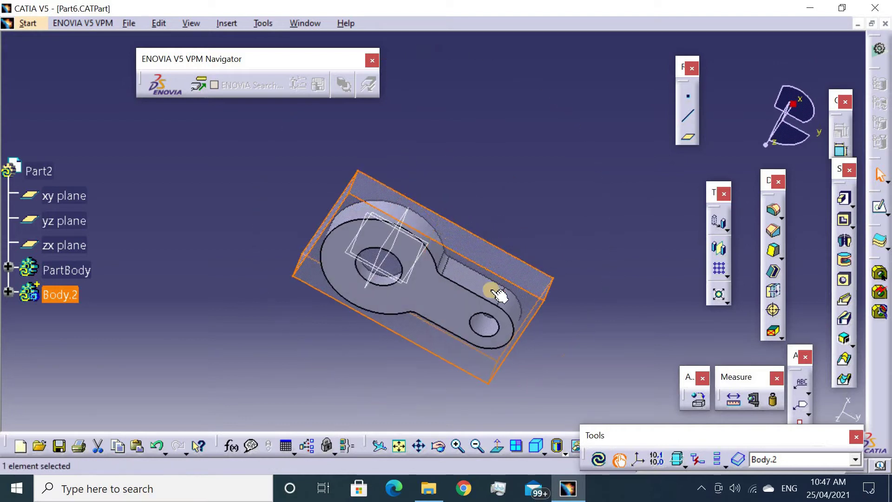
click(876, 208)
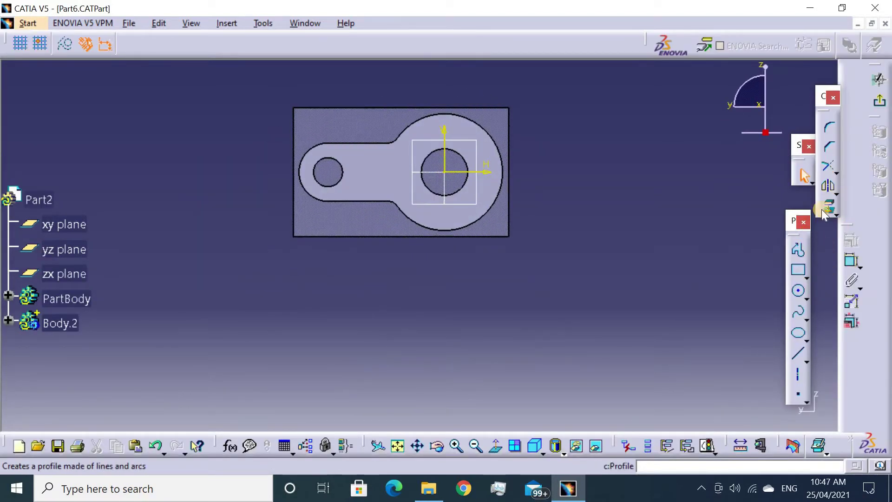
click(823, 212)
click(324, 124)
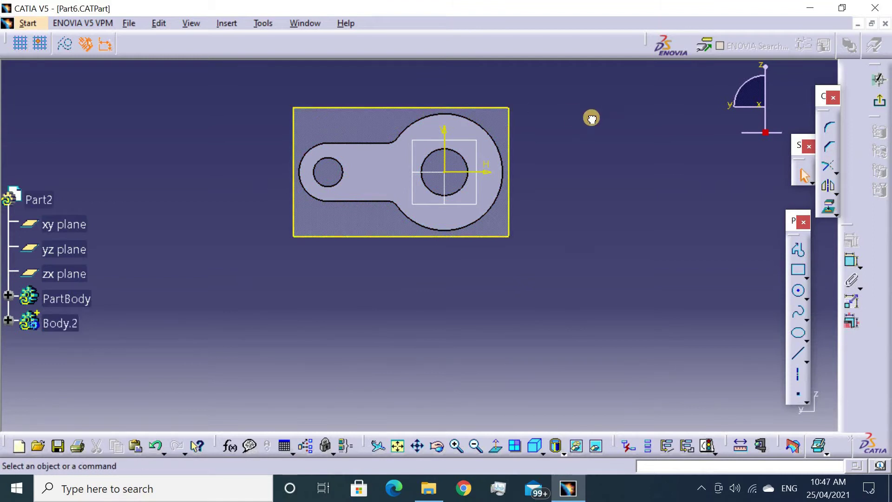
click(877, 79)
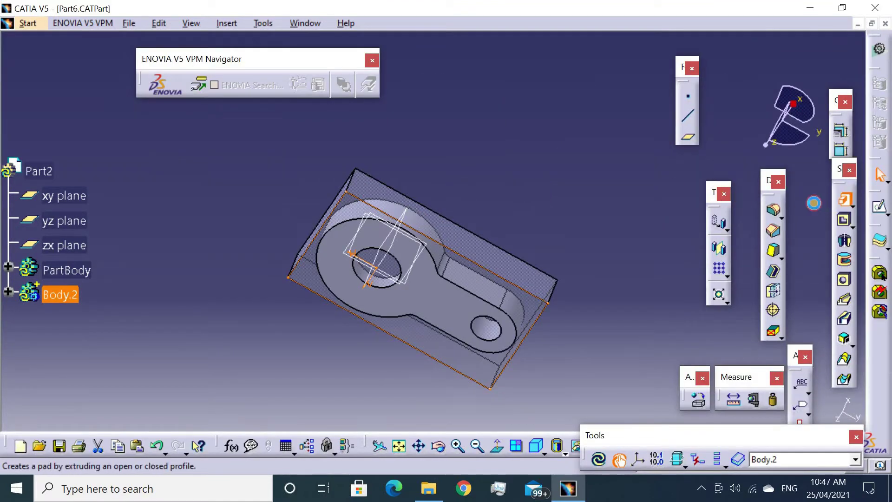
text(10)
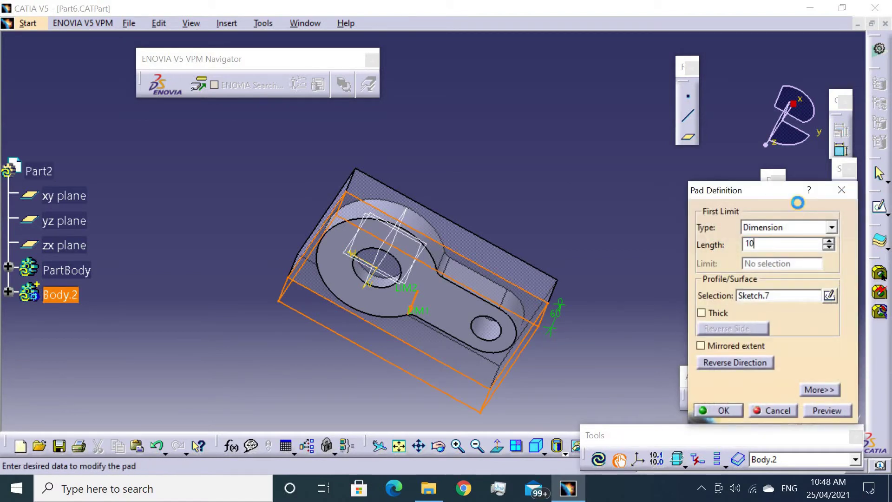
key(Return)
mouse_move(492, 112)
middle_down()
mouse_move(506, 131)
mouse_move(507, 187)
mouse_move(565, 129)
mouse_move(467, 220)
mouse_move(493, 203)
middle_up()
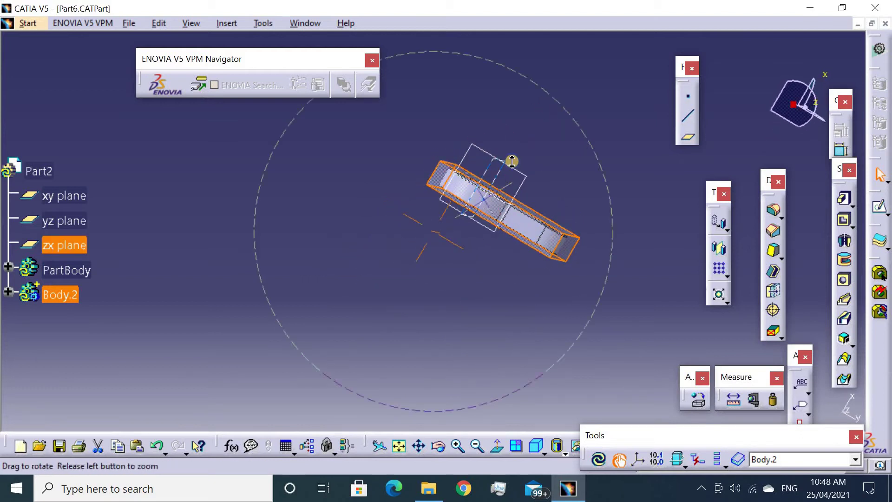
Hide Pad.2 and orbit to an oblique view of the stock block
mouse_move(512, 161)
middle_down()
mouse_move(579, 100)
mouse_move(428, 209)
mouse_move(438, 199)
mouse_move(429, 228)
mouse_move(438, 219)
mouse_move(394, 255)
mouse_move(325, 288)
mouse_move(576, 275)
mouse_move(584, 309)
mouse_move(627, 298)
mouse_move(644, 211)
mouse_move(404, 283)
mouse_move(320, 274)
middle_up()
right_click(320, 274)
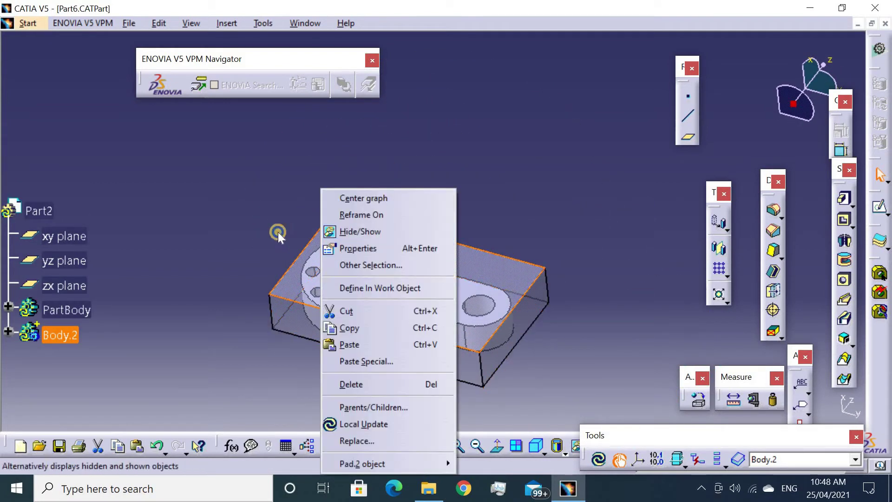
click(273, 206)
mouse_move(333, 227)
middle_down()
mouse_move(388, 176)
mouse_move(478, 196)
mouse_move(417, 173)
middle_up()
Create an axis system at the block's corner vertex with X along its long edge
click(227, 23)
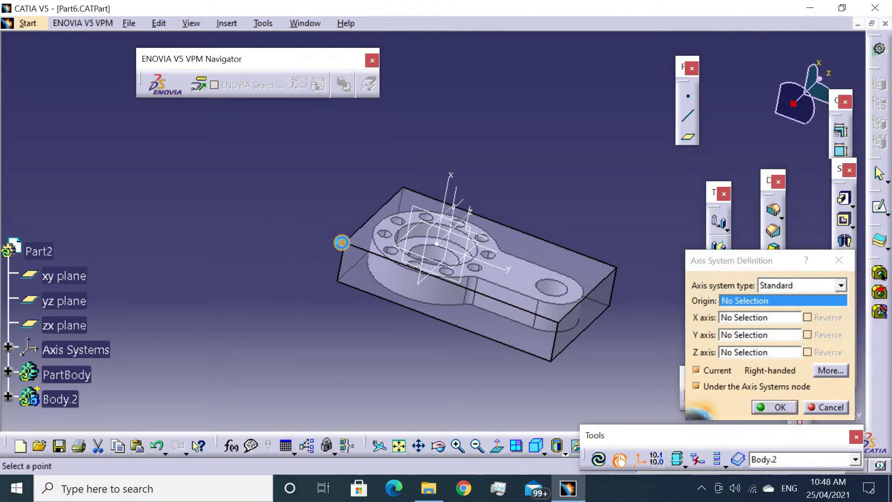
click(344, 243)
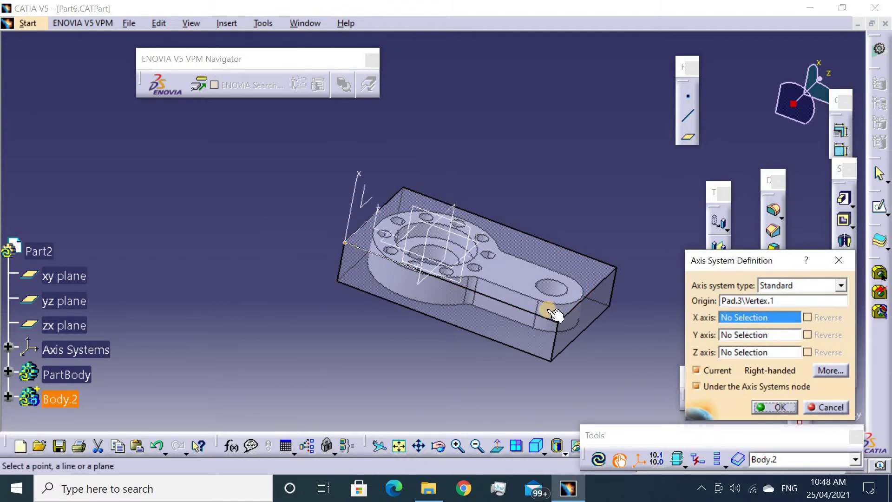
click(464, 286)
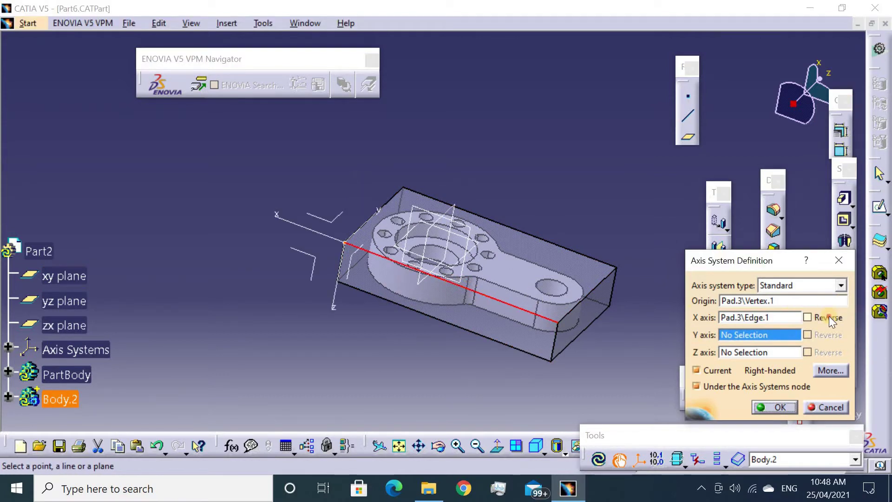
click(774, 407)
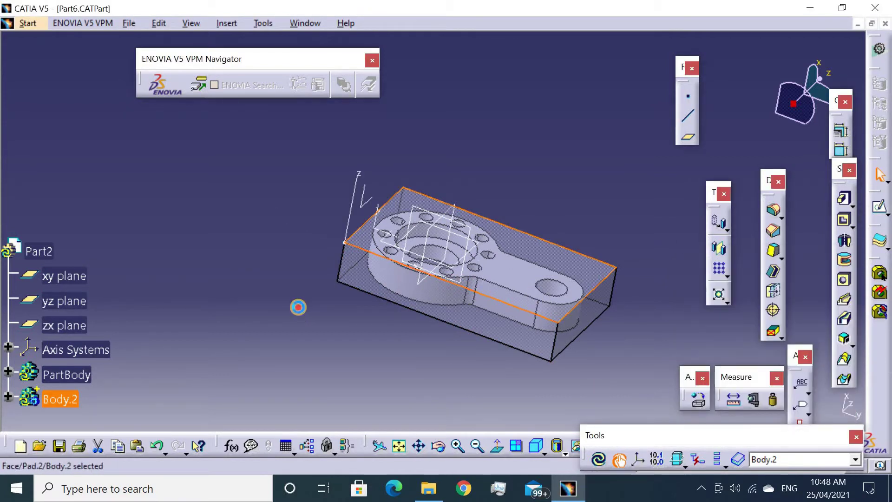
Create a plane offset 20 mm from the yz plane
click(414, 252)
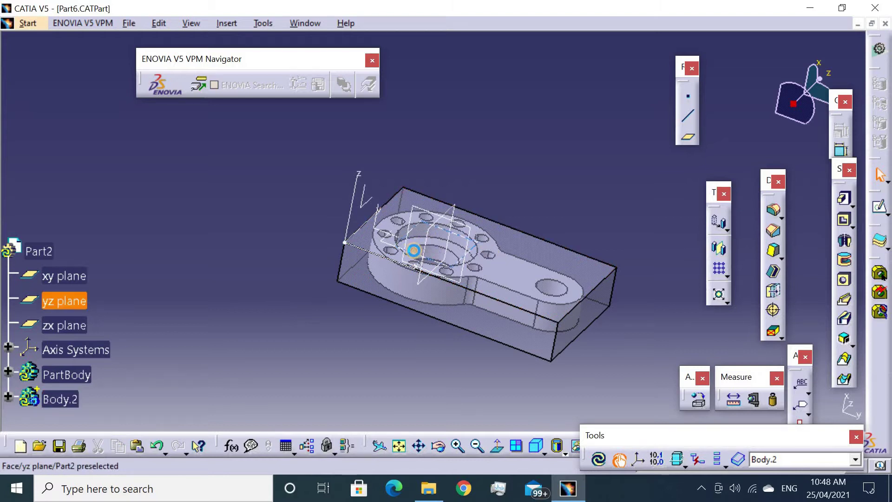
click(688, 140)
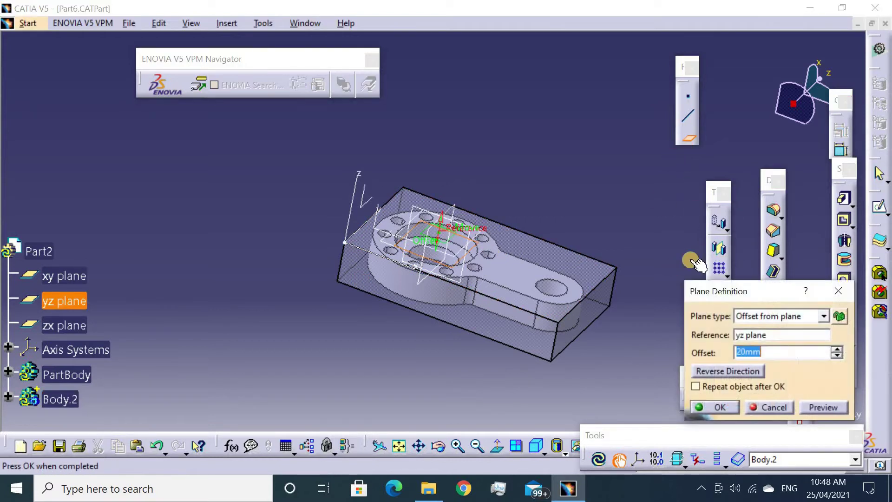
click(711, 408)
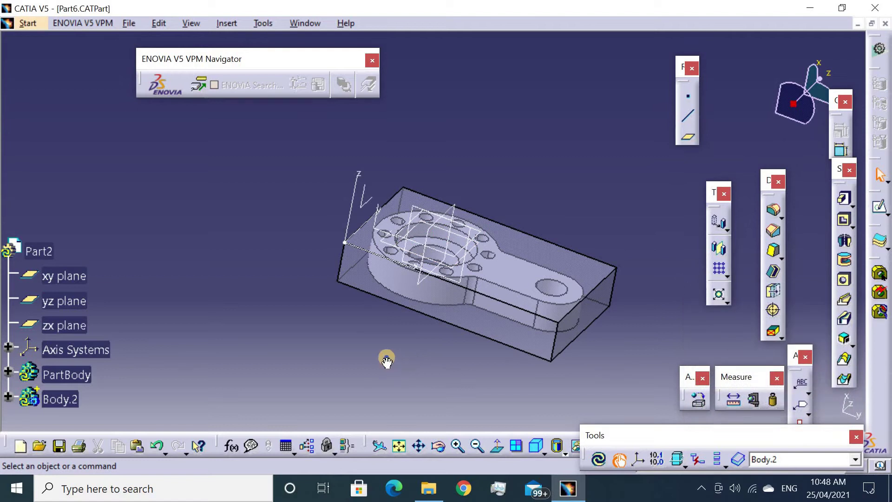
mouse_move(402, 373)
middle_down()
mouse_move(440, 257)
mouse_move(361, 329)
mouse_move(365, 317)
mouse_move(409, 261)
mouse_move(358, 339)
mouse_move(404, 321)
mouse_move(400, 352)
mouse_move(390, 339)
middle_up()
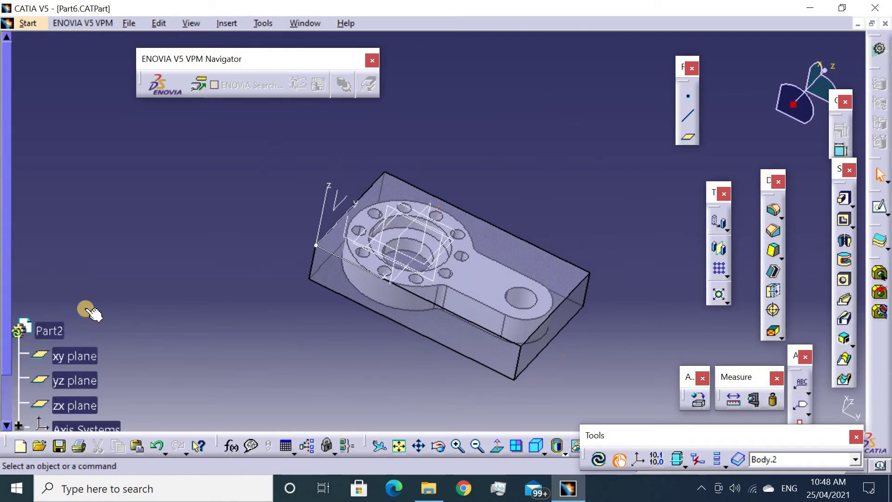
Switch to the Prismatic Machining workbench
click(29, 24)
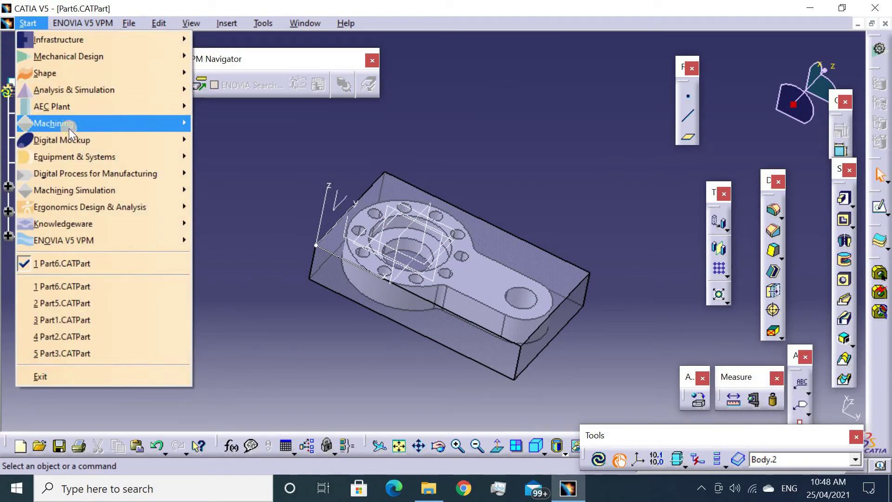
mouse_move(53, 124)
click(218, 140)
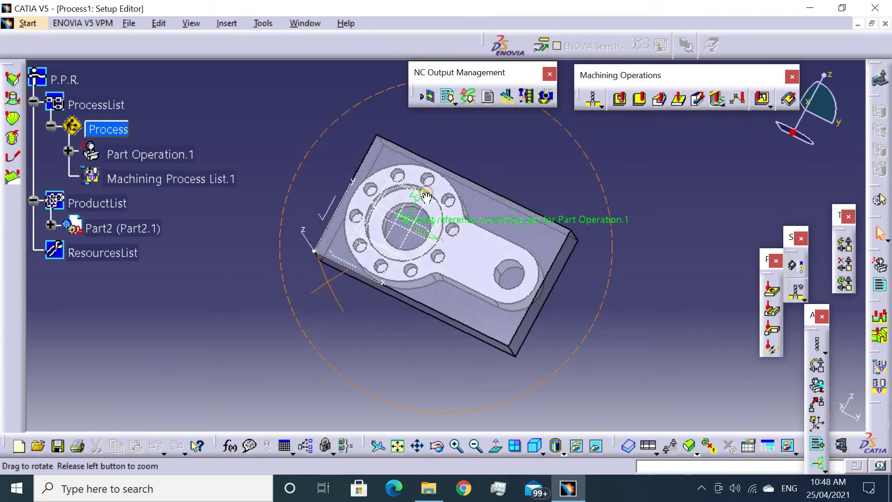
middle_drag(305, 365, 390, 149)
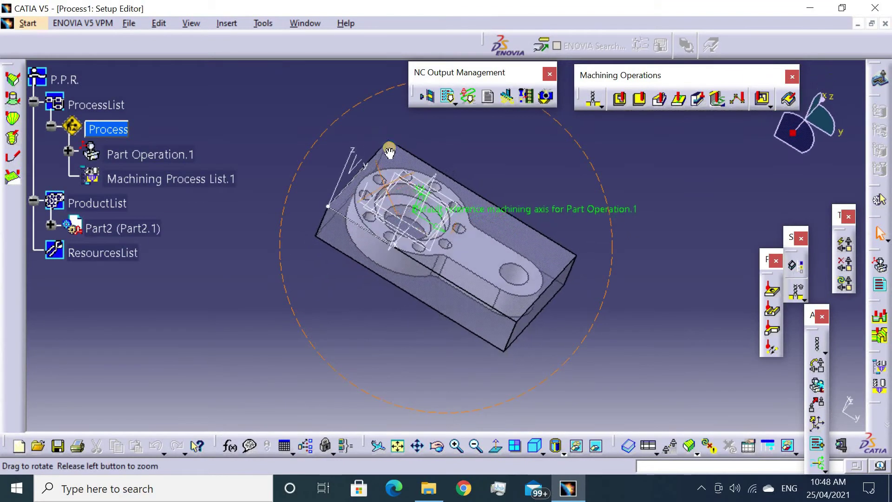
Give Part Operation.1 a 3-axis machine and the part's axis system as machining axis
double_click(161, 117)
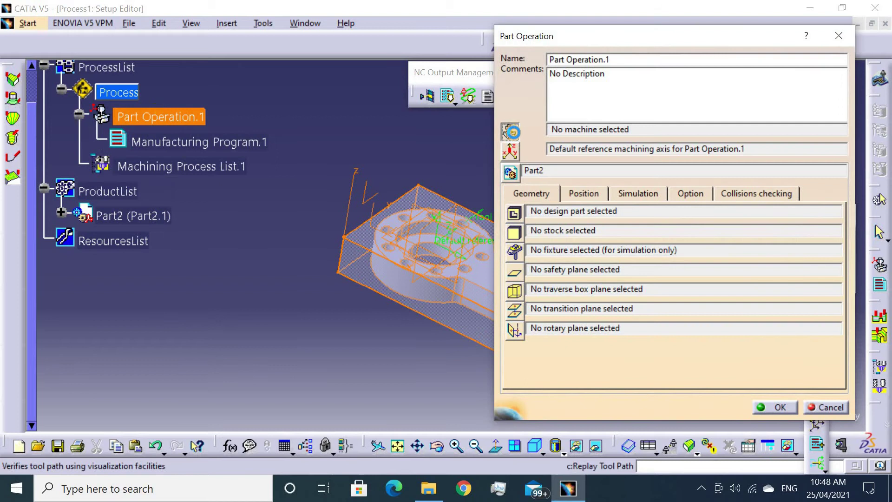
click(510, 132)
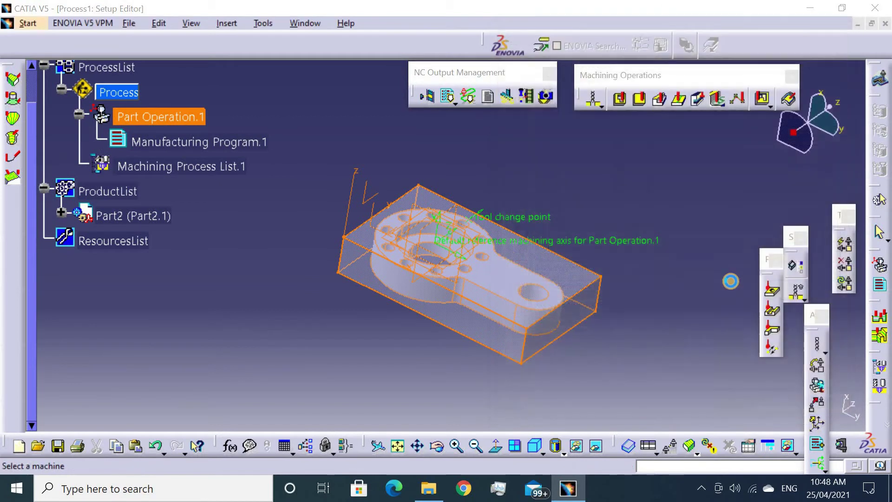
click(774, 455)
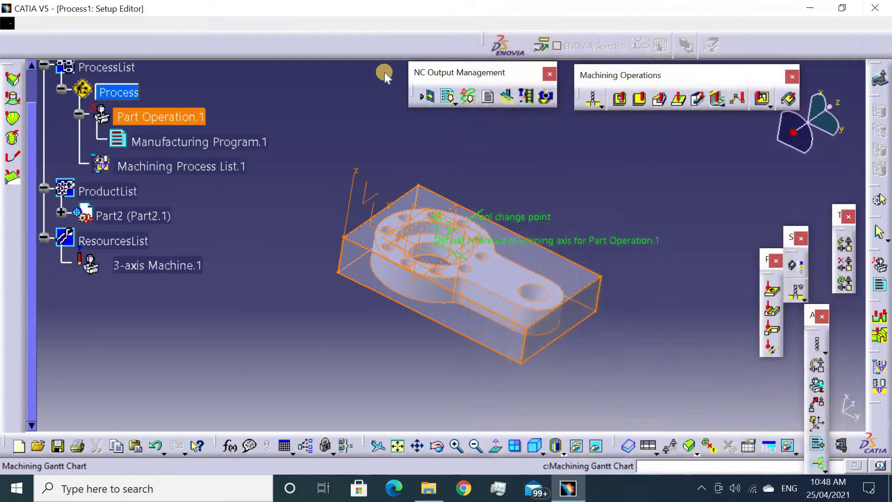
click(509, 151)
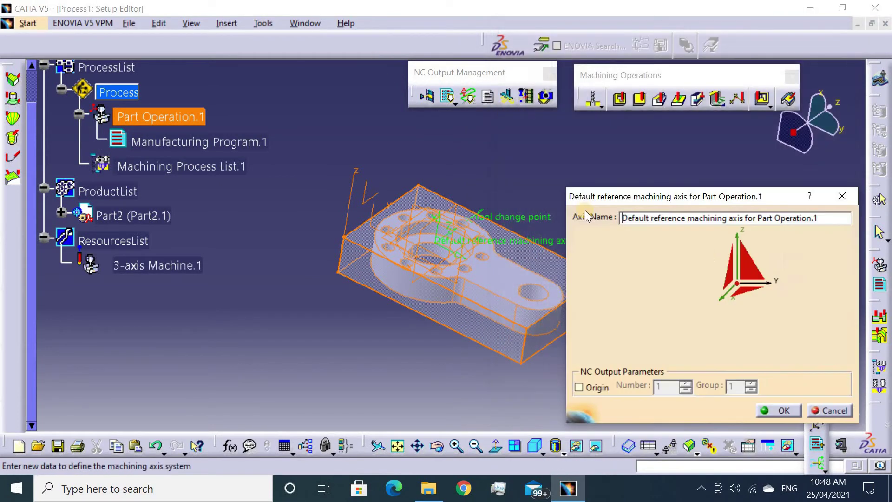
click(751, 269)
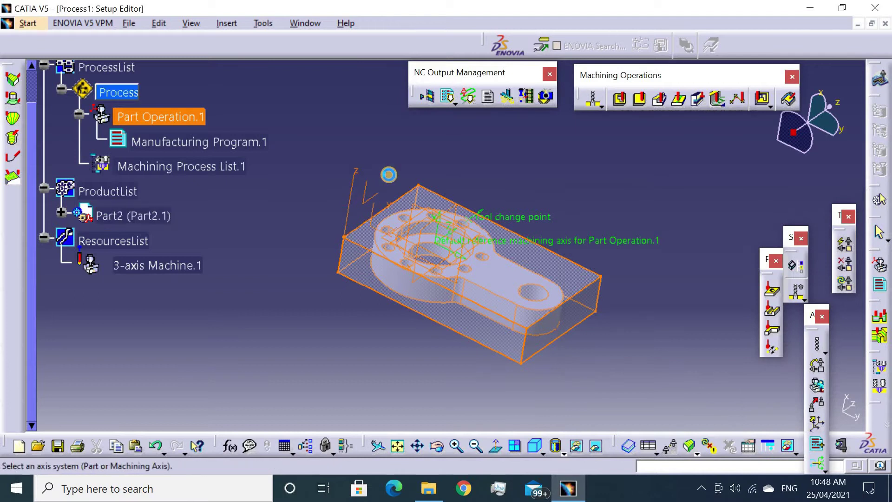
click(393, 181)
Confirm the machining axis and set PartBody as the design part
click(775, 412)
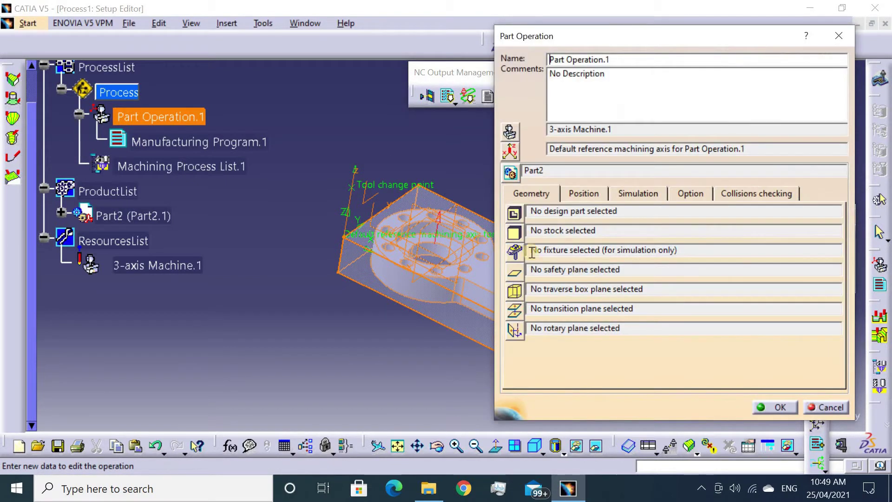
click(510, 210)
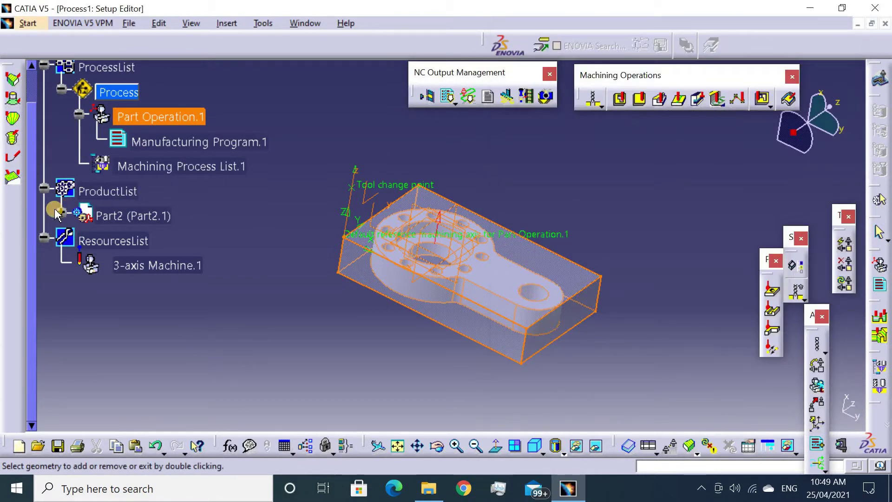
click(62, 213)
click(80, 238)
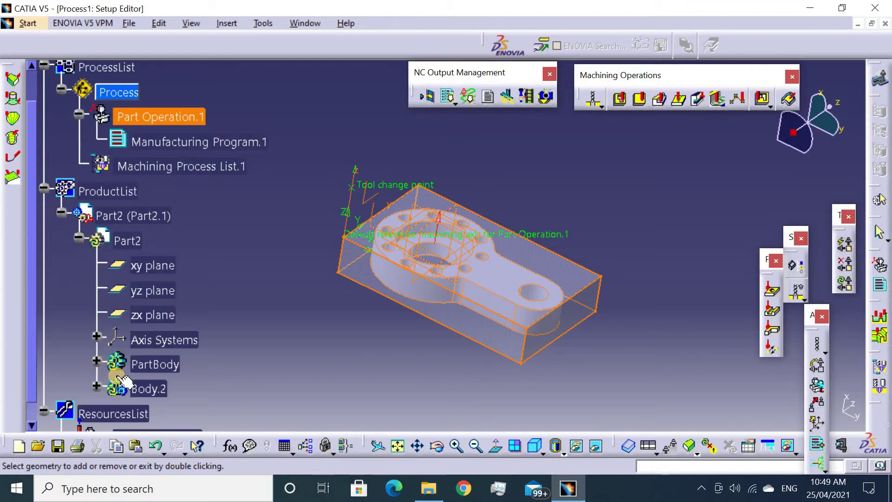
double_click(155, 364)
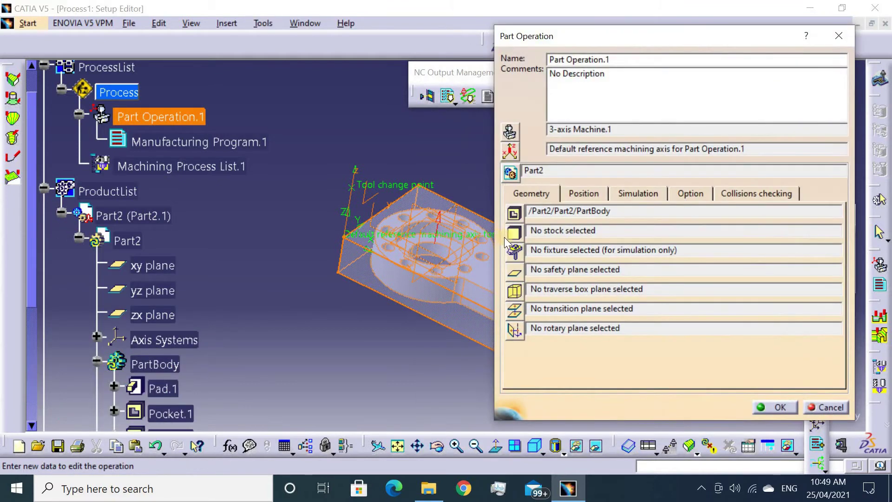
Set Body.2 as the stock for Part Operation.1
click(514, 233)
scroll(148, 353, down, 2)
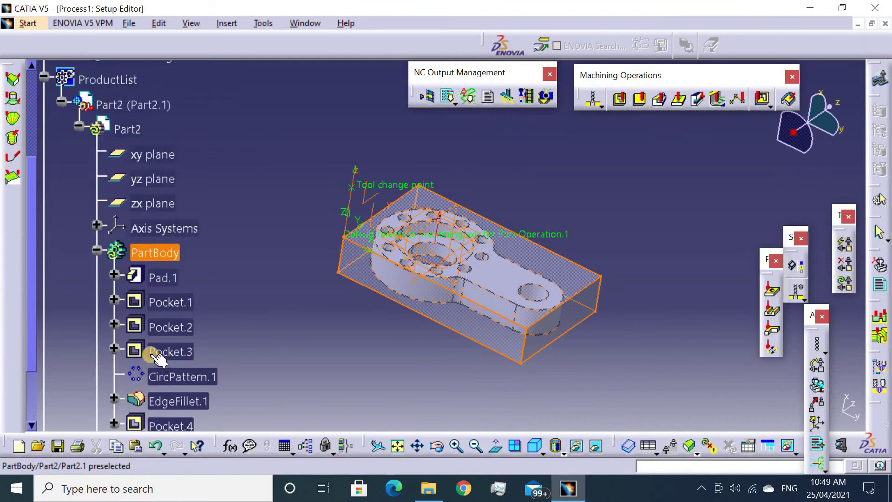
scroll(130, 262, down, 3)
double_click(149, 228)
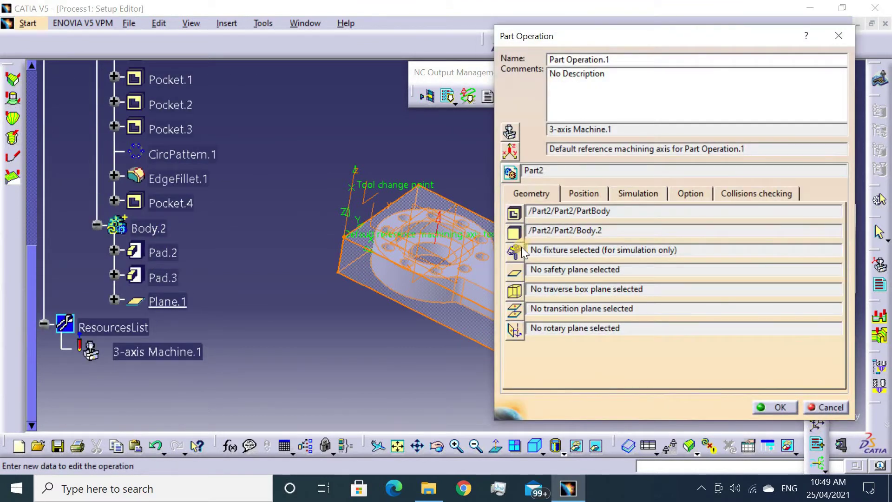
Pick the plane as the safety plane and confirm the part operation
click(517, 270)
middle_drag(384, 273, 449, 240)
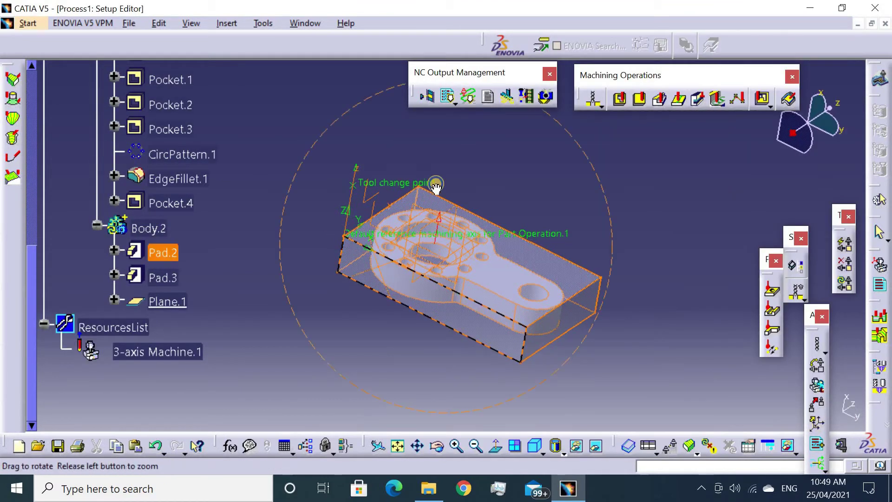
click(432, 230)
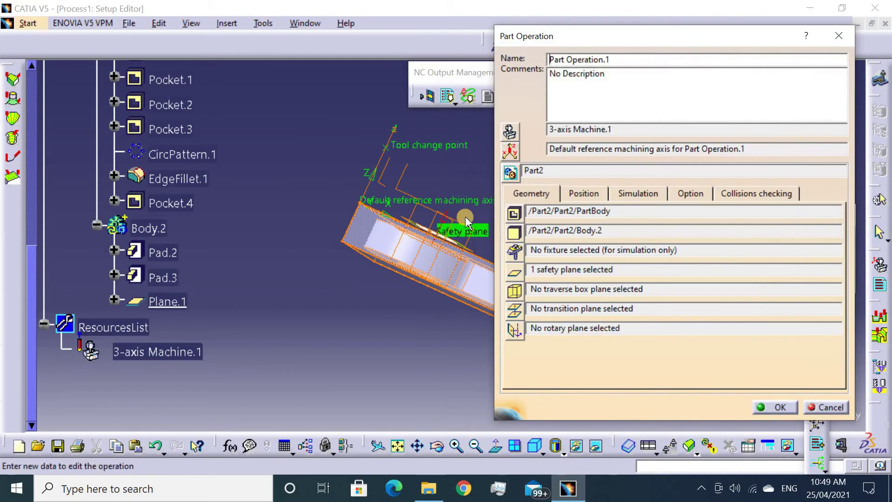
middle_drag(428, 199, 380, 260)
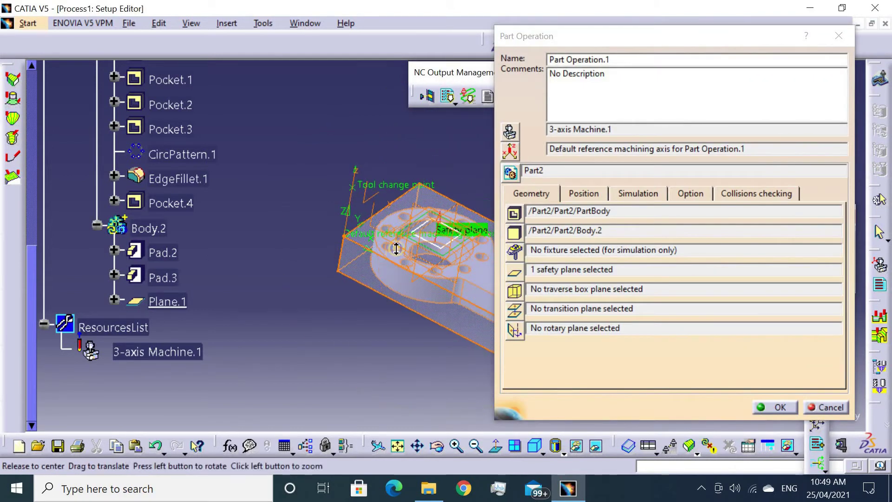
click(782, 407)
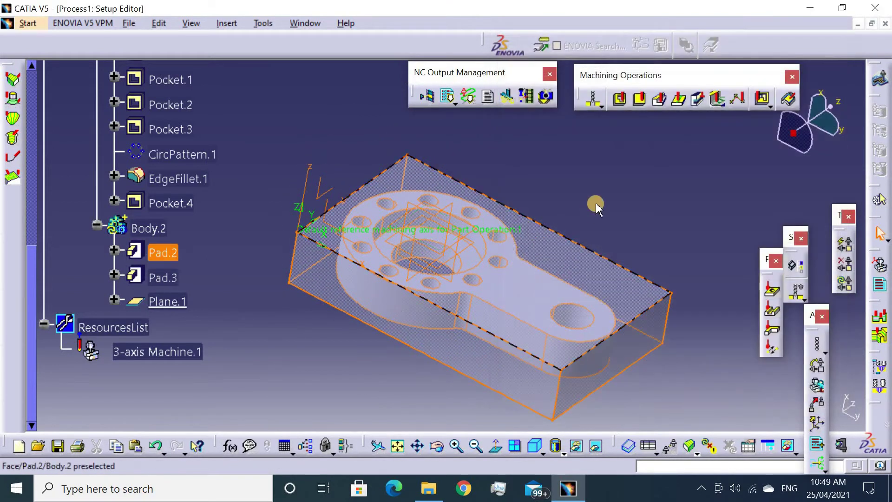
Scroll the specification tree and collapse the Part2 branch
middle_drag(268, 209, 189, 201)
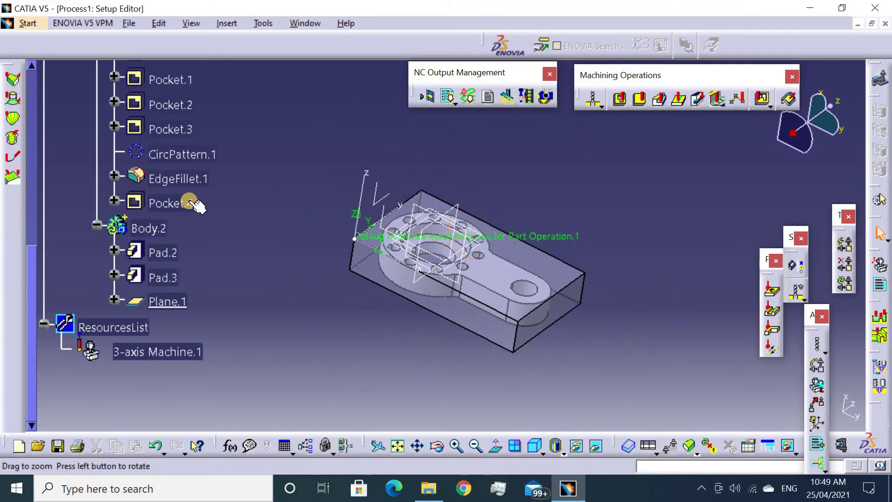
scroll(149, 169, up, 5)
scroll(104, 143, up, 2)
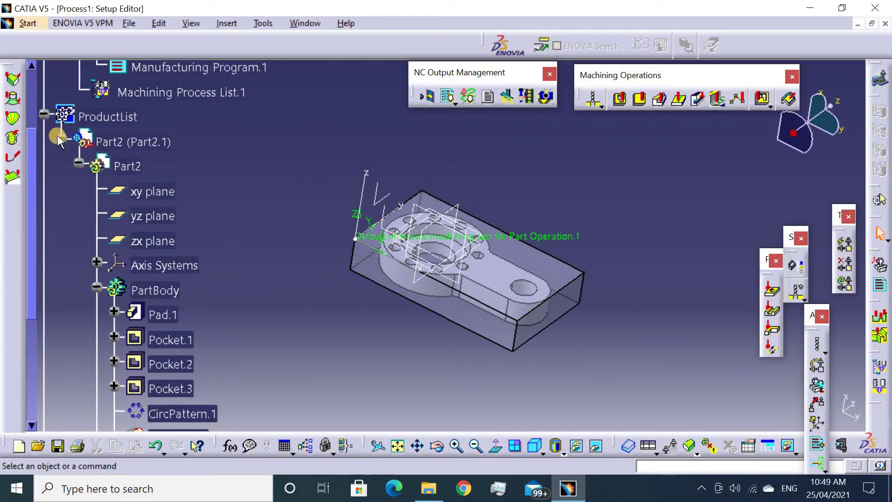
click(59, 140)
scroll(140, 177, up, 5)
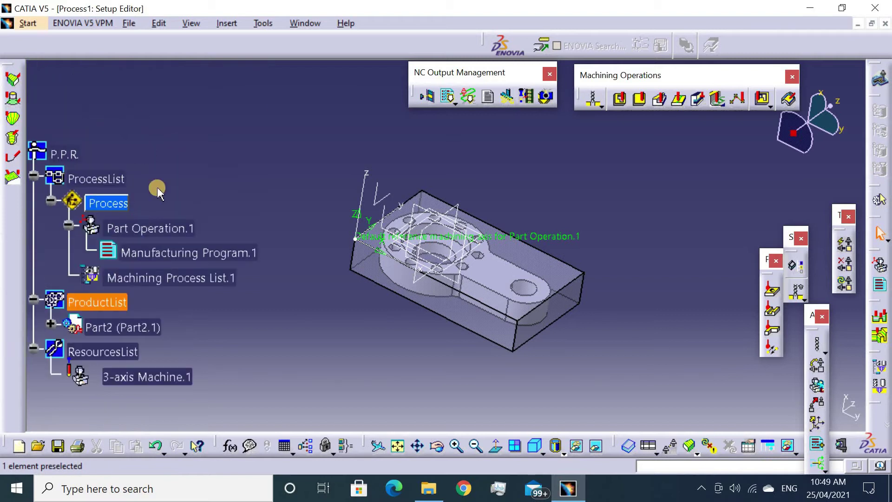
Start a Facing operation on the part's top and bottom faces with a 60mm bottom offset
click(639, 97)
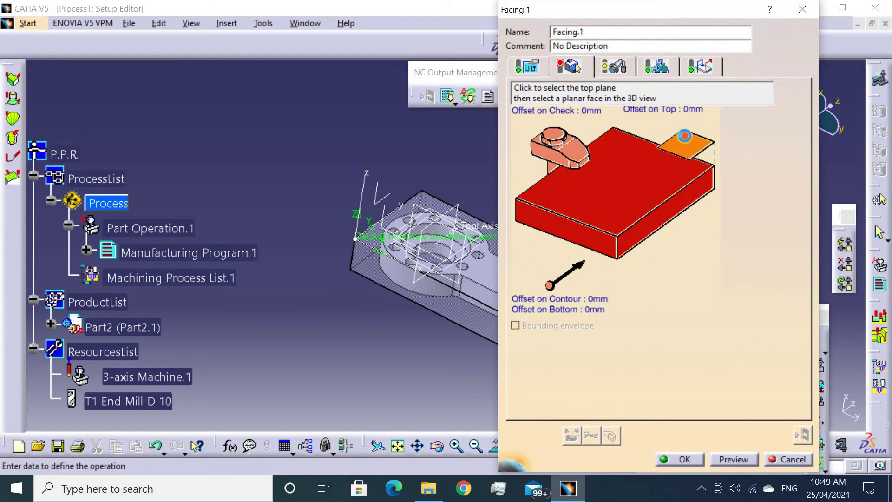
click(622, 185)
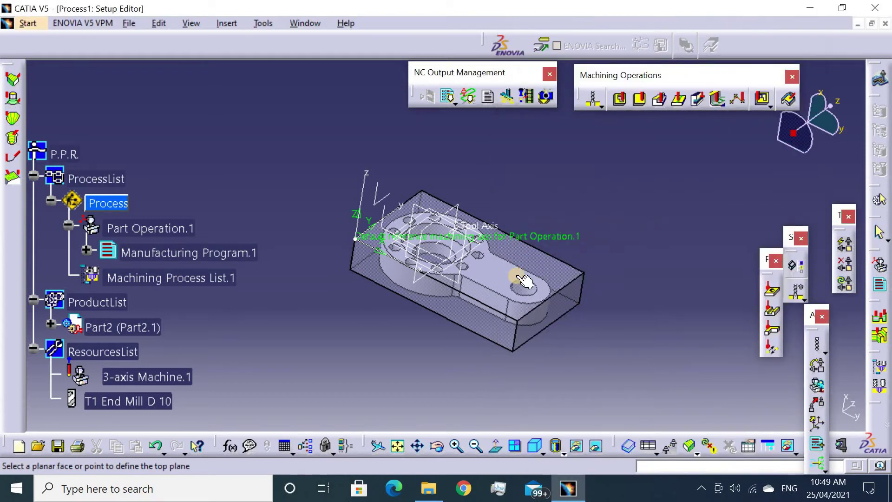
click(522, 280)
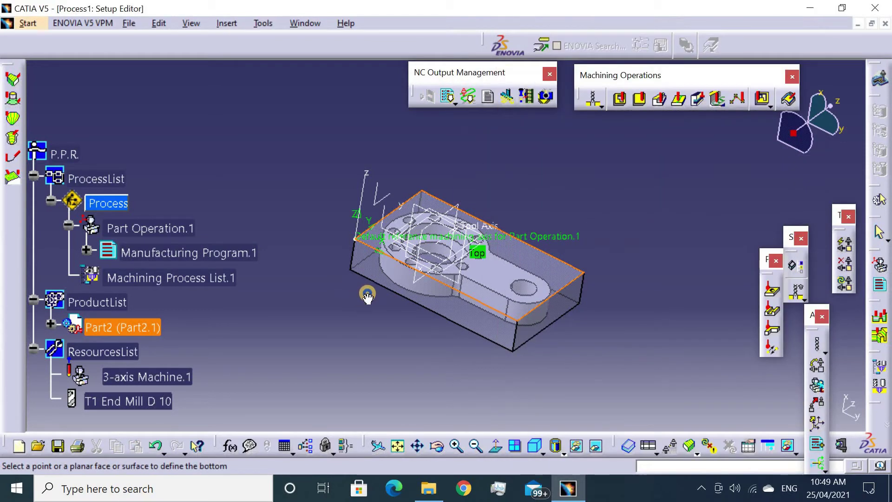
middle_drag(367, 297, 465, 261)
click(506, 278)
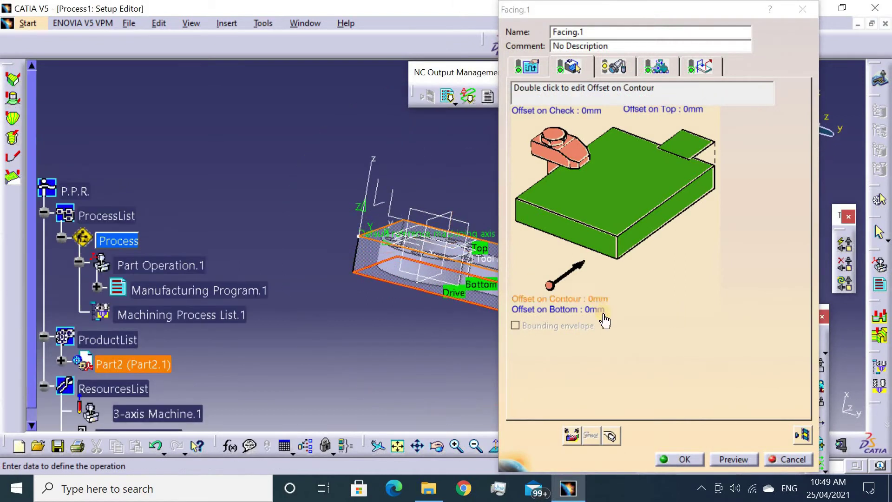
double_click(603, 312)
key(Return)
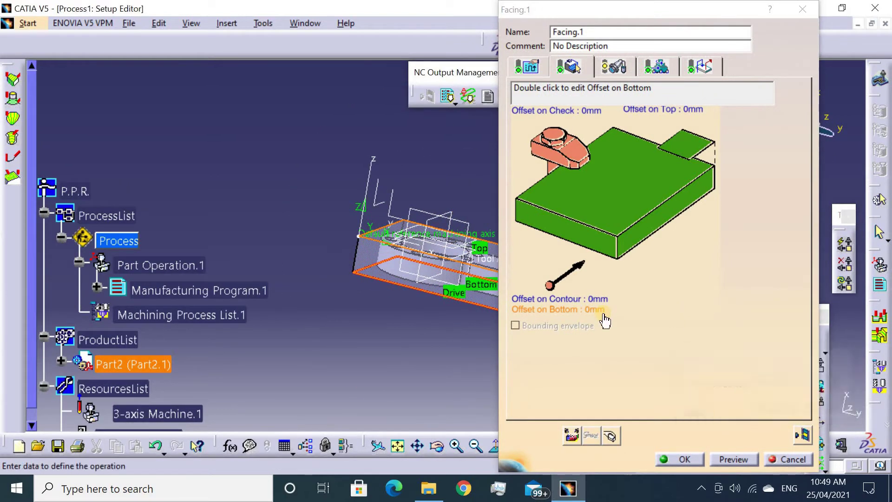
text(60)
Set the facing strategy to a 75% stepover ratio and 1mm maximum depth of cut
click(526, 67)
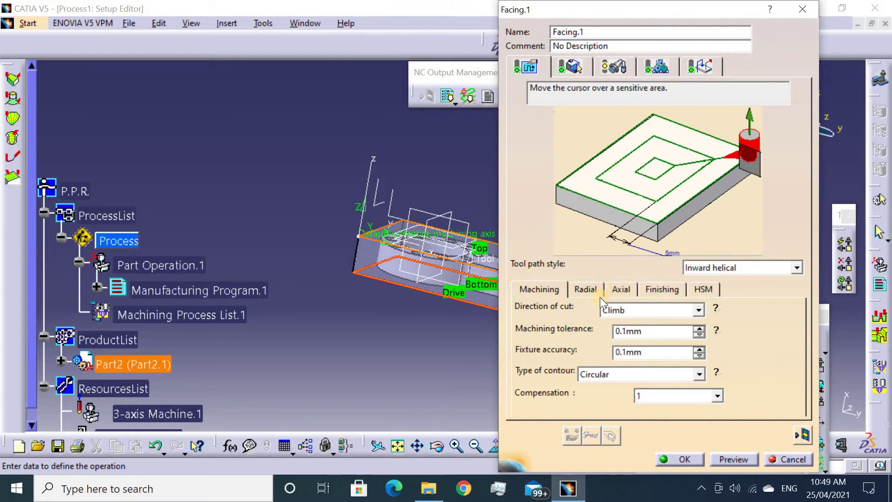
click(589, 290)
click(609, 310)
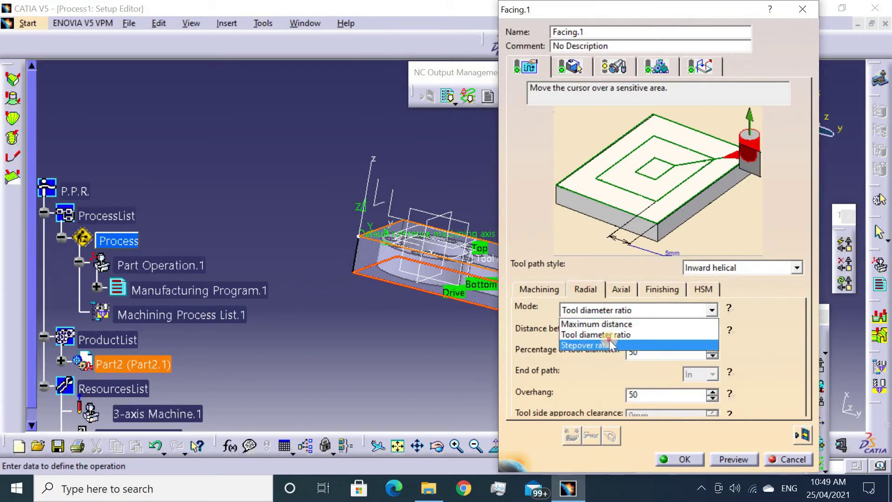
click(613, 343)
click(563, 349)
text(100)
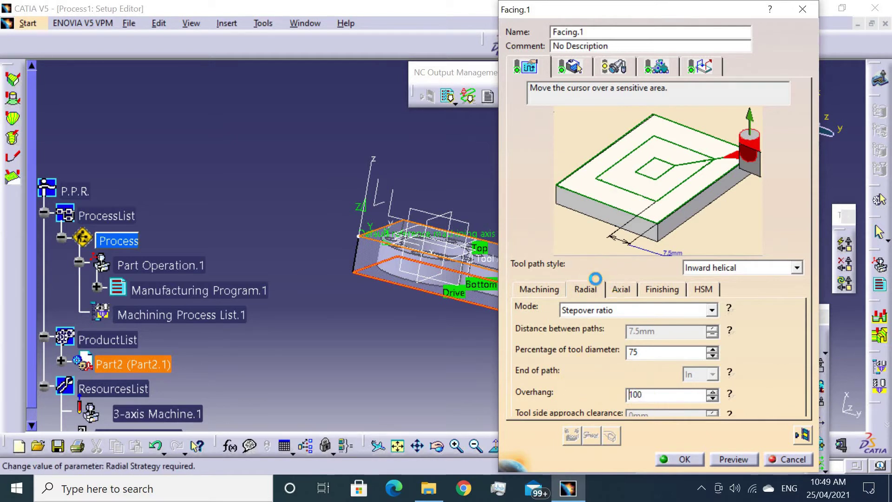
click(622, 290)
click(604, 310)
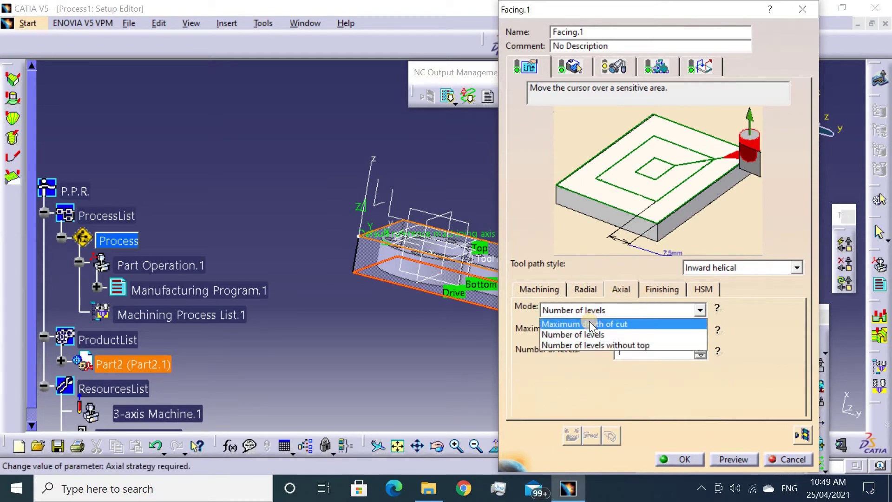
click(597, 325)
click(560, 328)
text(1)
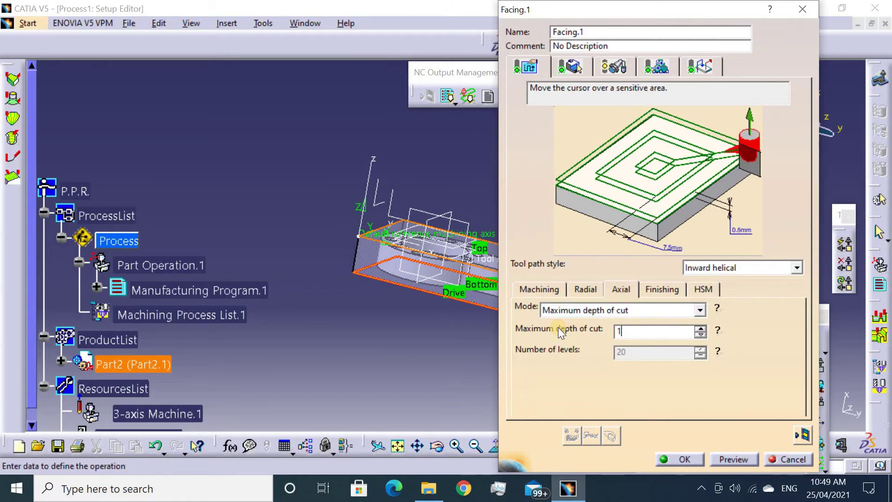
click(663, 287)
click(703, 289)
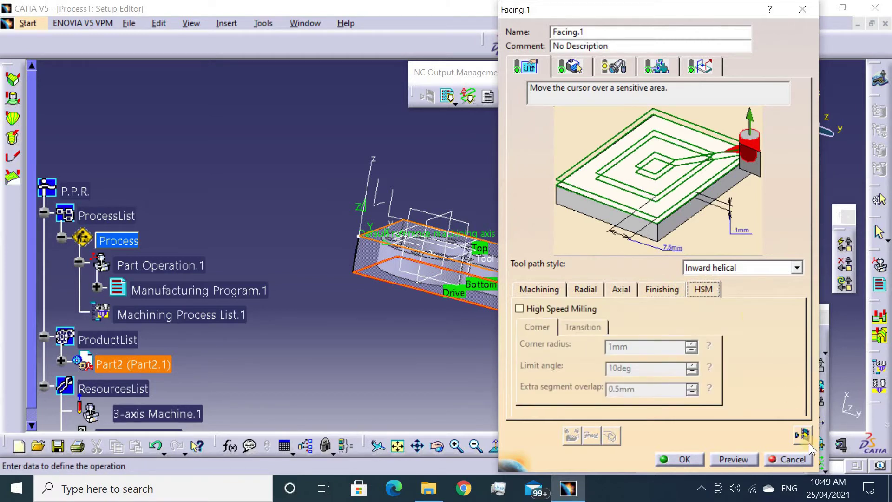
Make the facing approach macro an Axial move with a 50mm distance
click(574, 62)
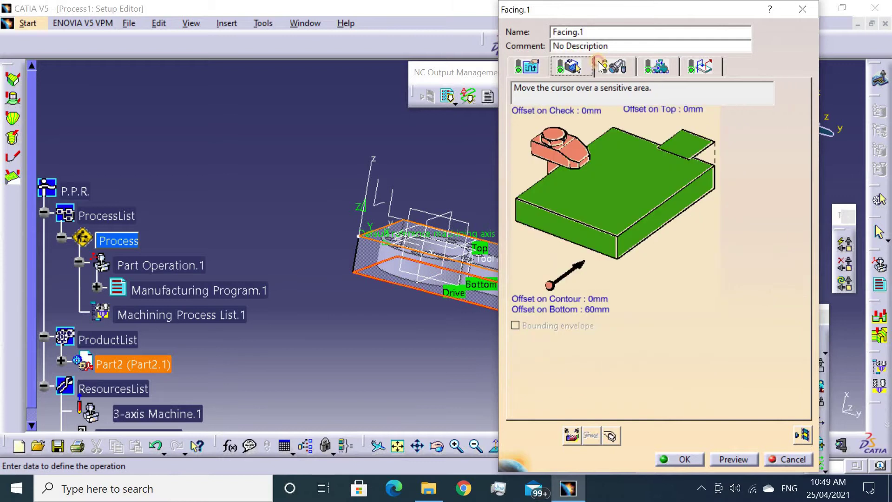
click(613, 66)
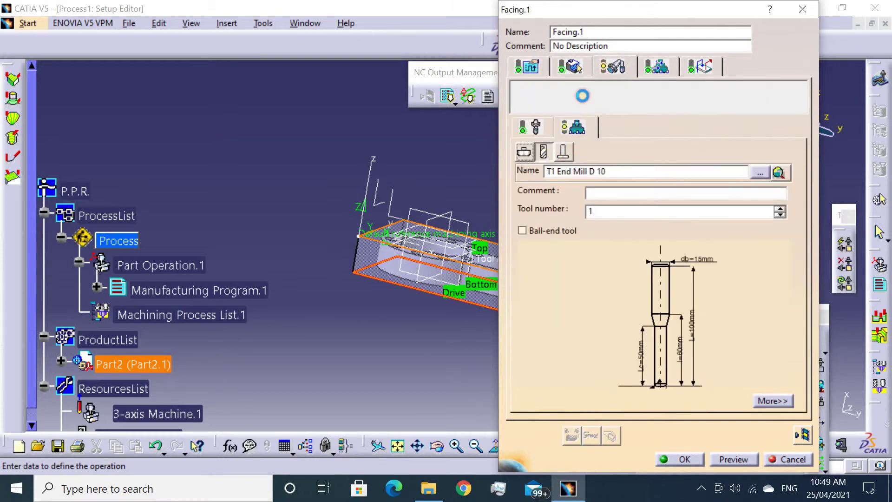
click(656, 67)
click(701, 67)
click(561, 114)
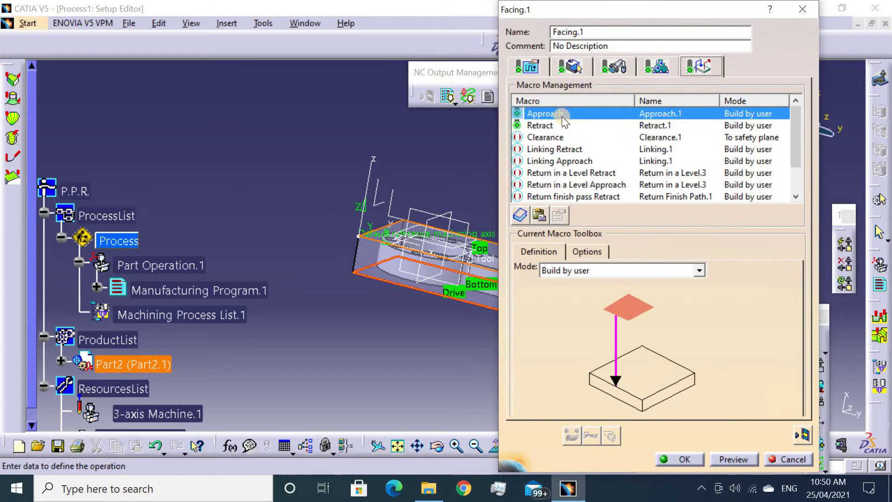
right_click(564, 115)
click(540, 125)
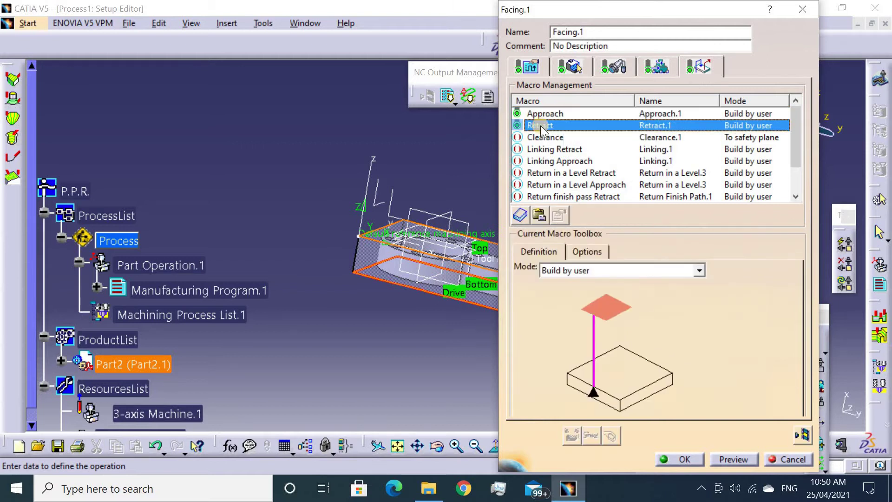
click(542, 113)
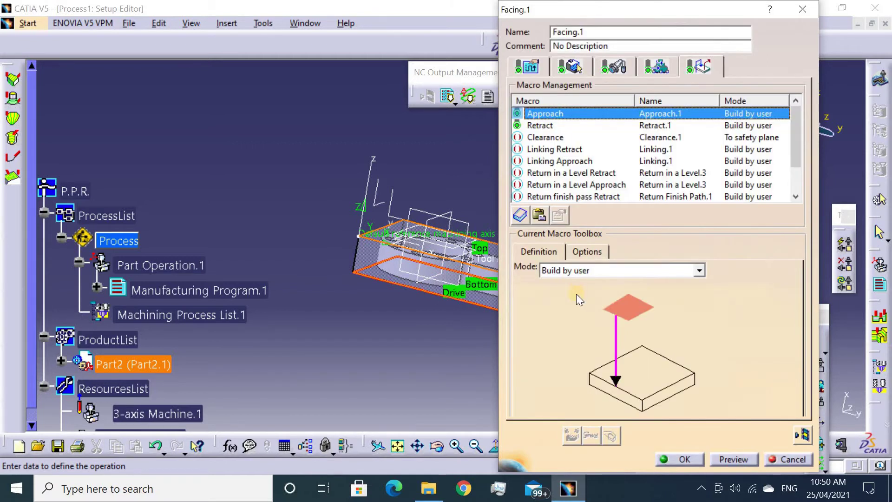
click(567, 269)
click(581, 313)
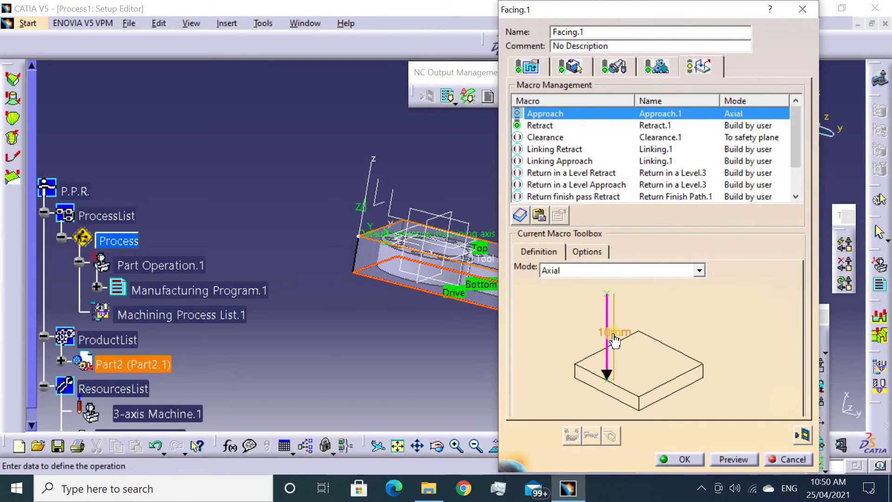
double_click(617, 334)
text(5)
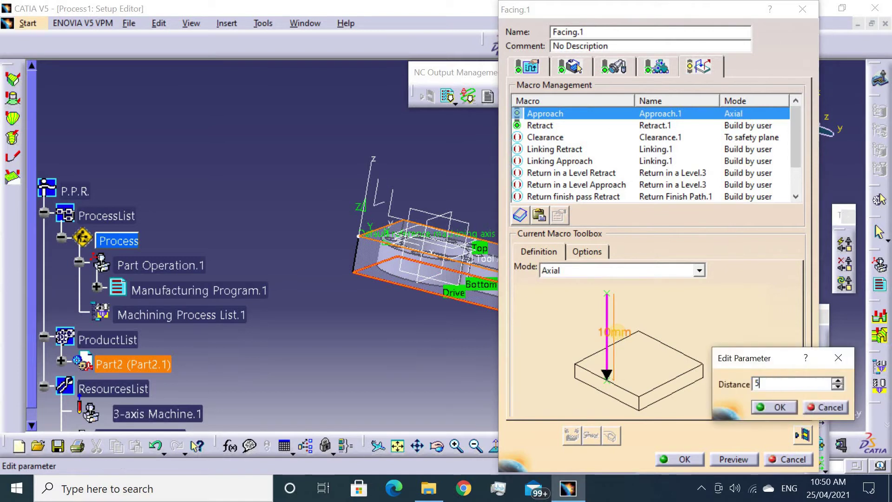
text(0mm)
key(Return)
Make the retract Axial at 50mm, activate the Clearance move, and compute the tool path
click(541, 126)
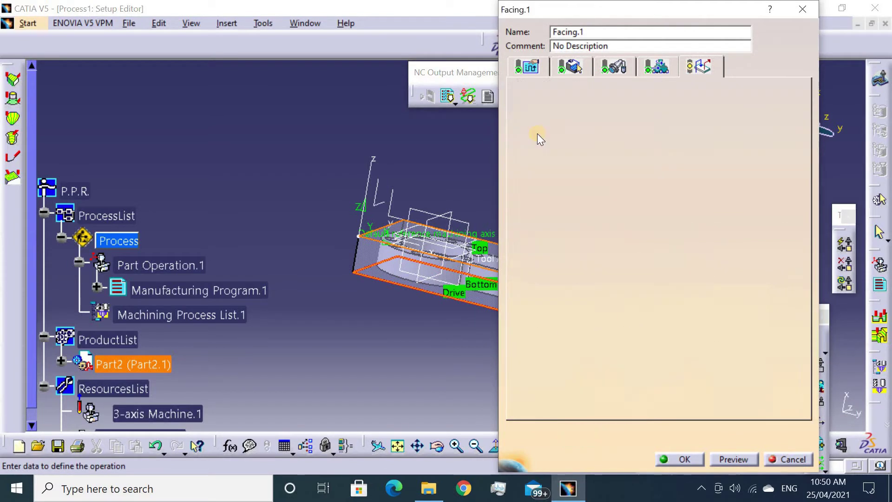
click(574, 270)
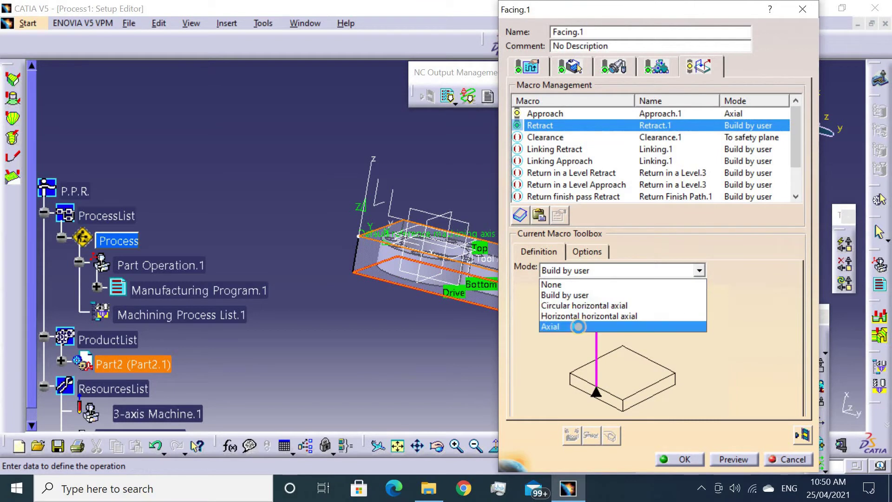
click(596, 327)
double_click(597, 331)
text(50)
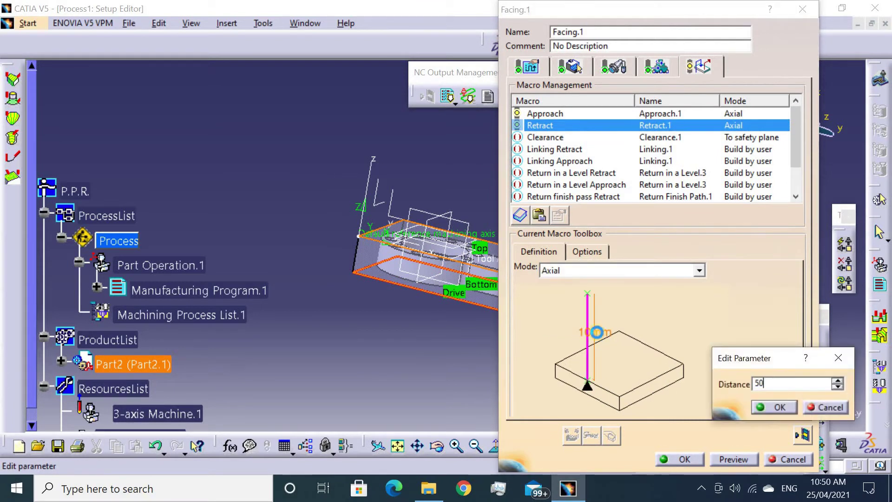
key(Return)
click(552, 139)
right_click(548, 138)
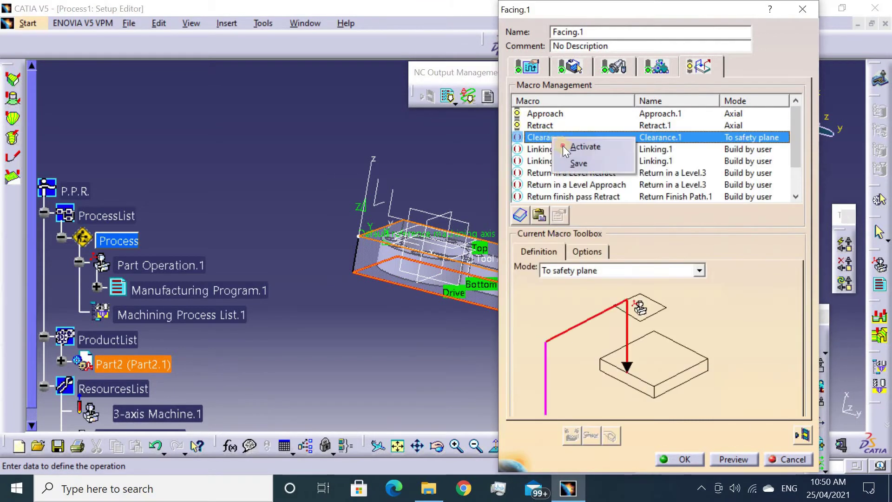
click(580, 146)
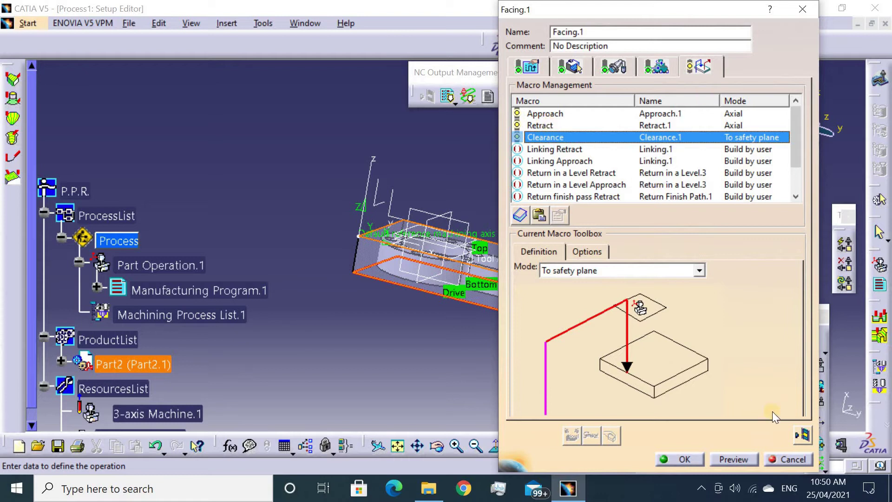
click(802, 436)
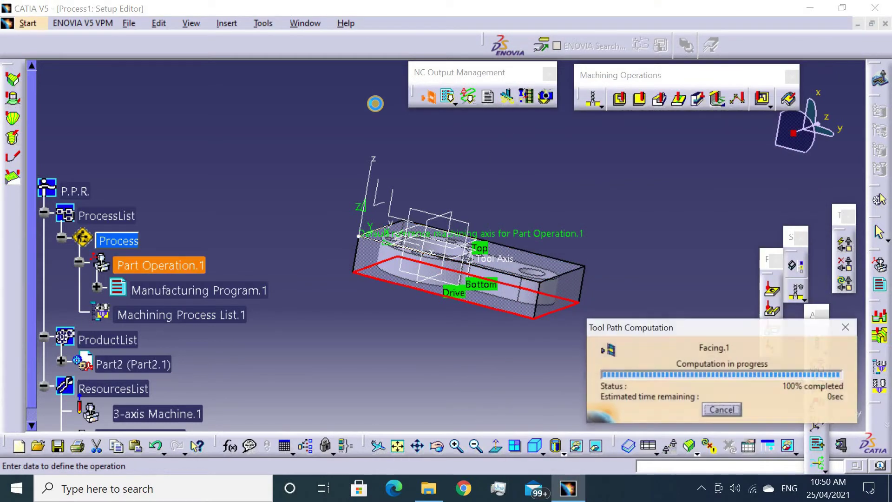
Run the video material-removal simulation of the Facing.1 tool path
right_click(448, 277)
mouse_move(434, 288)
middle_down()
mouse_move(458, 202)
mouse_move(423, 284)
mouse_move(434, 253)
mouse_move(437, 274)
middle_up()
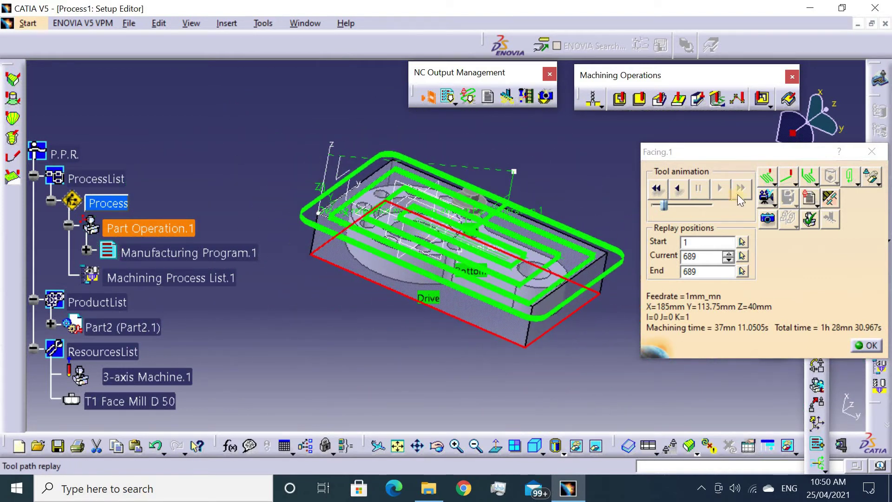
click(766, 198)
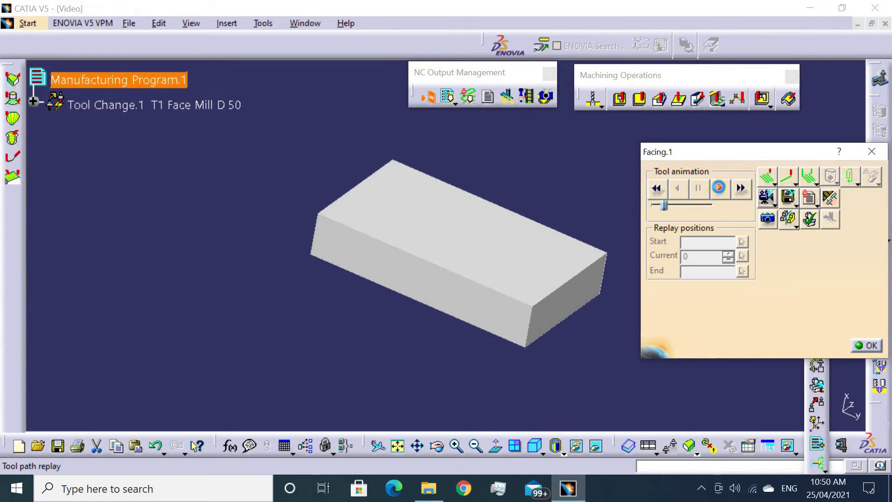
click(718, 187)
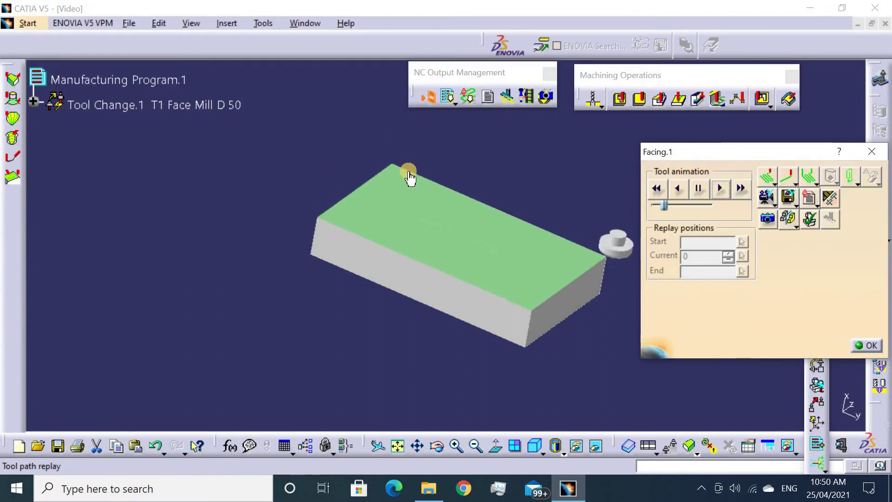
click(860, 345)
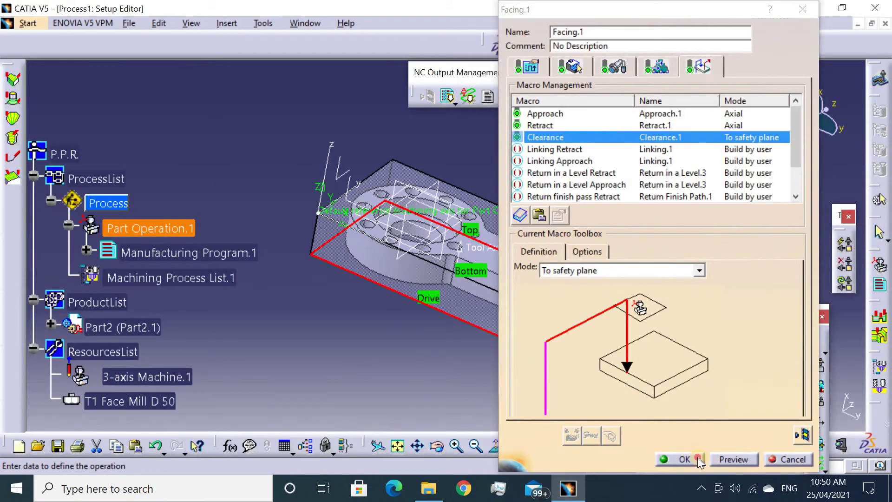
Accept Facing.1 and expand Manufacturing Program.1 and Tool Change.1 in the tree
click(698, 460)
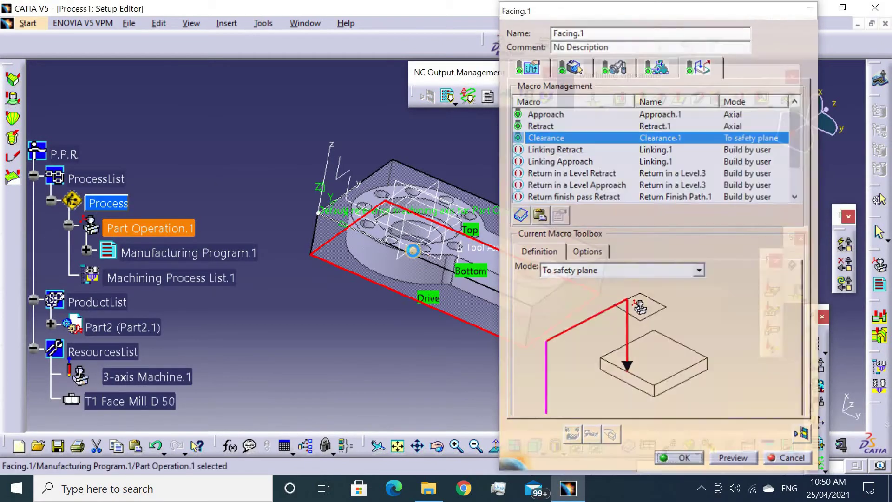
middle_drag(432, 195, 200, 280)
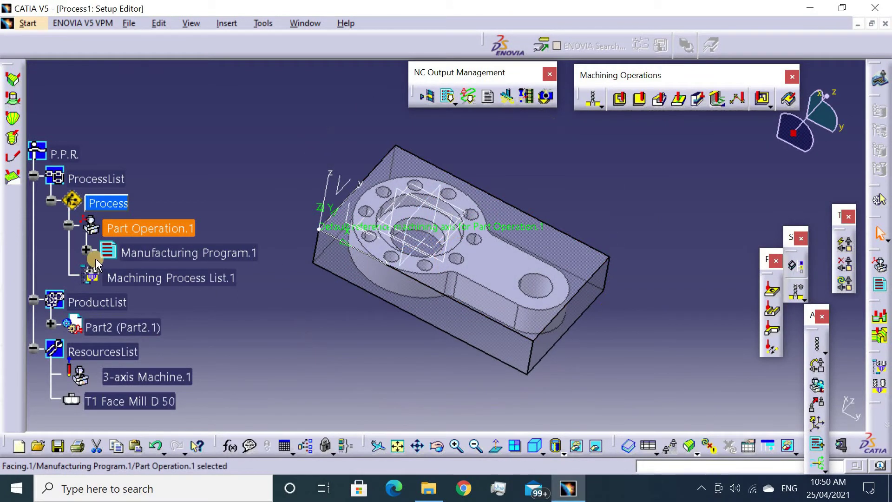
scroll(121, 223, down, 3)
click(85, 178)
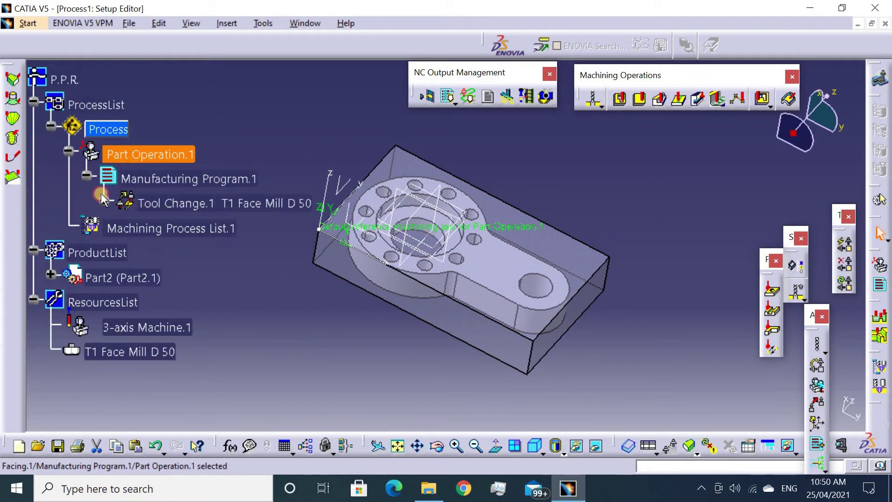
click(104, 202)
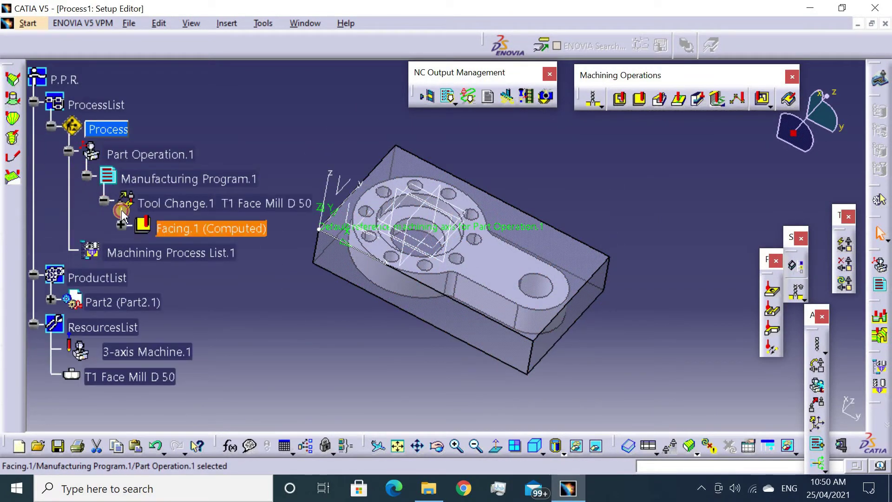
Start a Pocketing operation and hide Body.2 to isolate the ring part
click(615, 96)
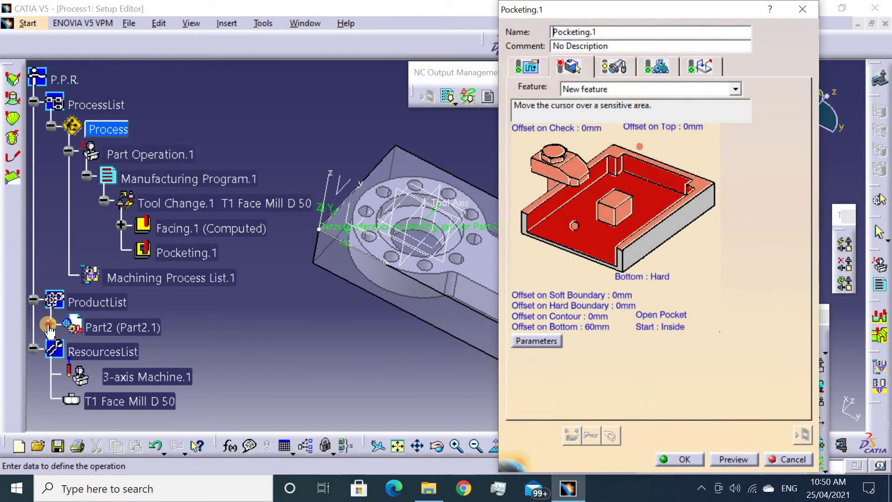
click(48, 331)
scroll(83, 305, down, 3)
scroll(83, 305, down, 1)
right_click(158, 332)
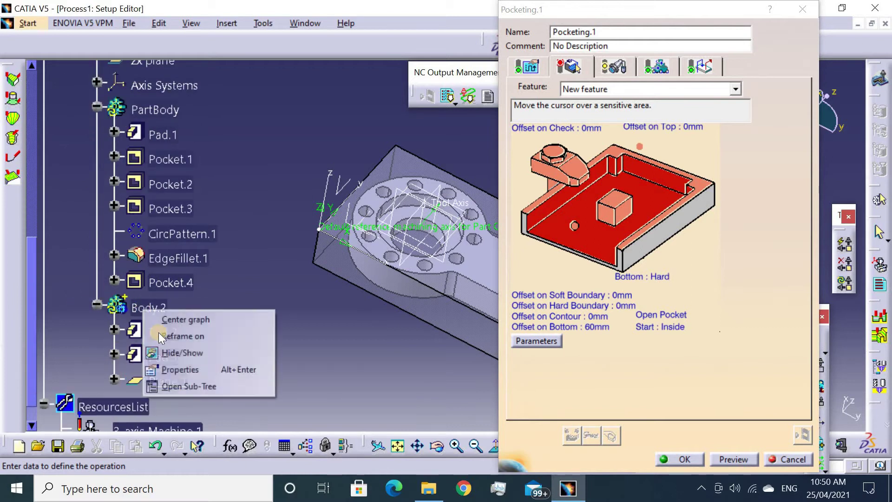
click(161, 353)
middle_drag(357, 292, 314, 352)
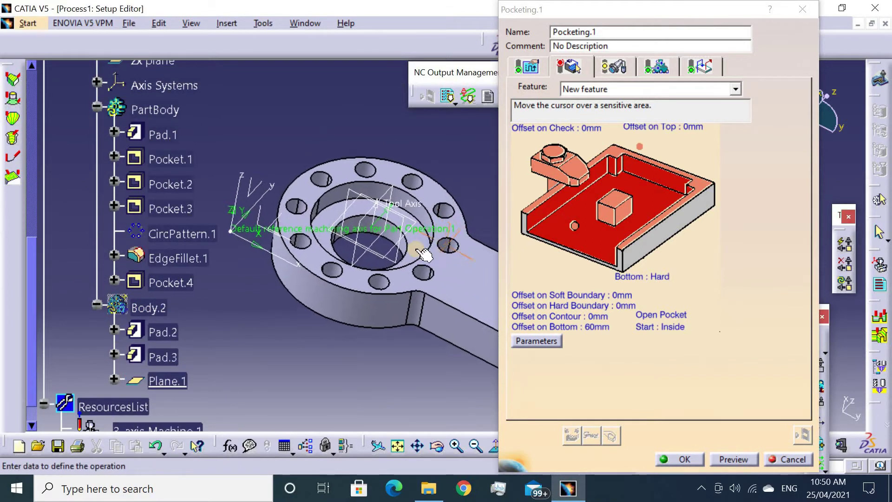
middle_drag(327, 348, 344, 288)
Set the pocket's top face and central floor, remove all islands, and use 0mm bottom offset
click(595, 165)
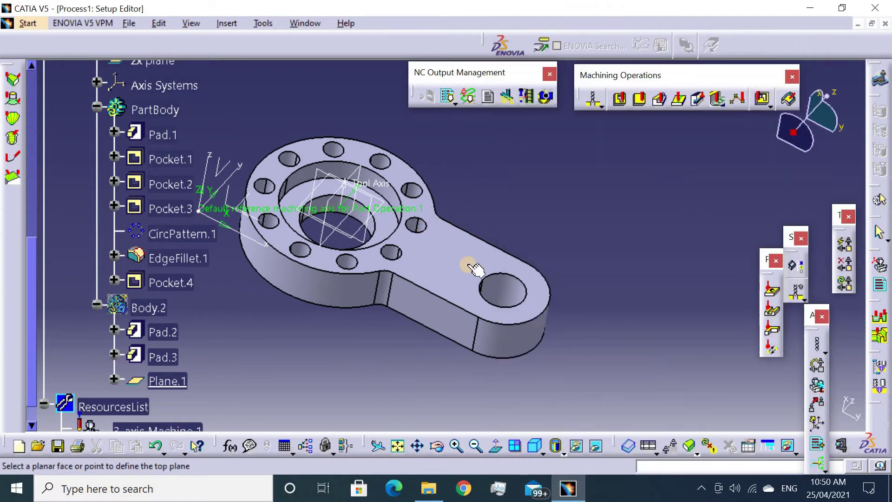
click(462, 266)
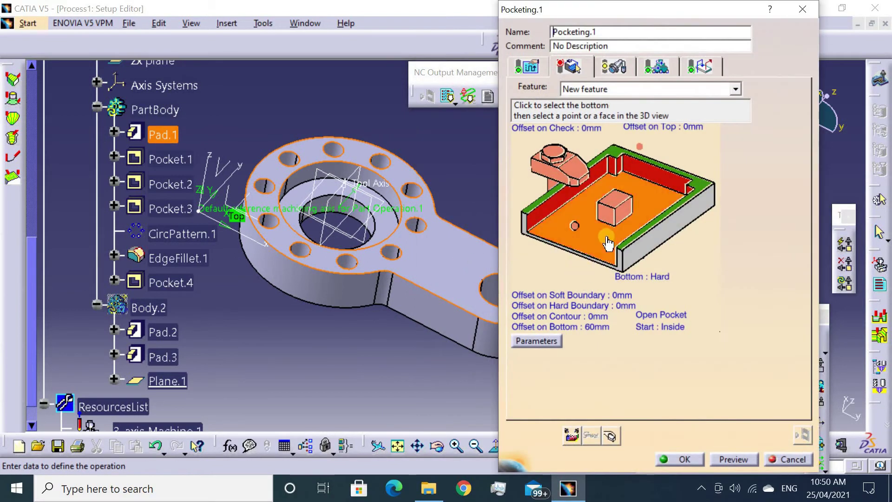
click(598, 236)
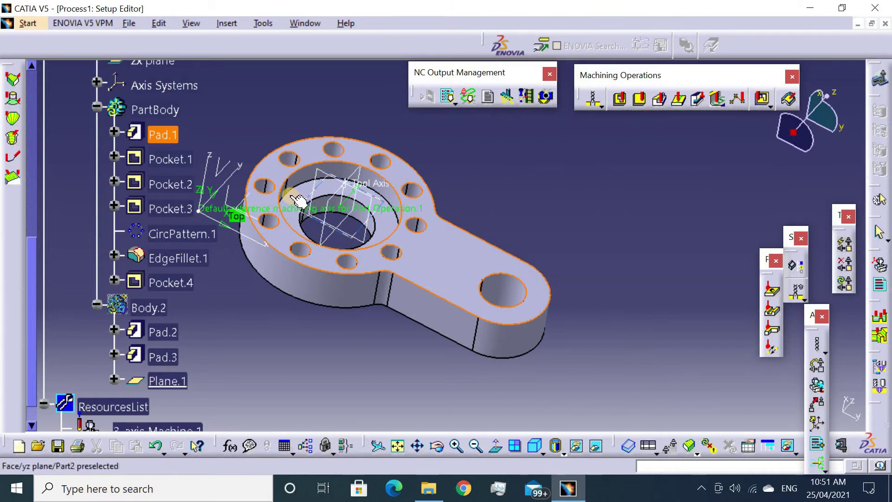
click(309, 195)
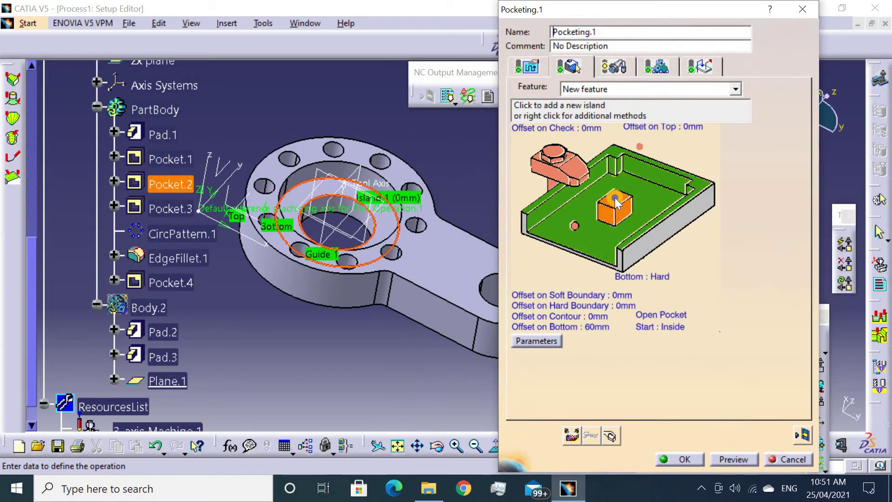
right_click(615, 199)
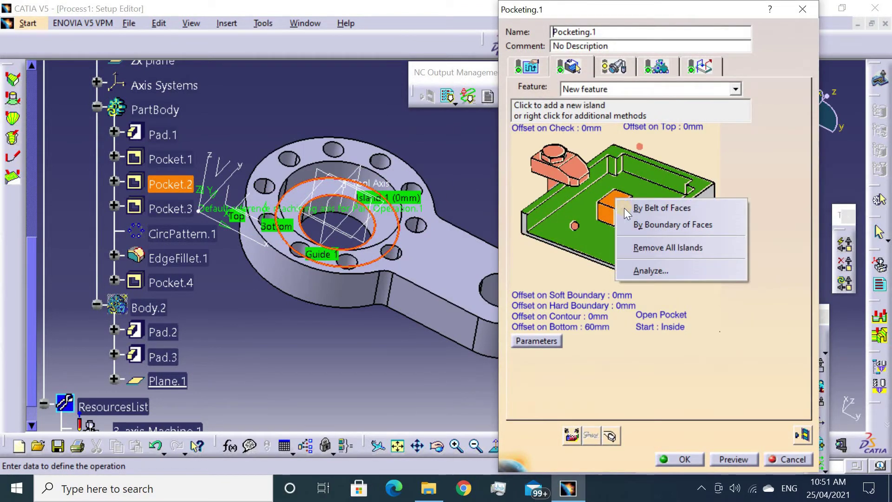
click(640, 247)
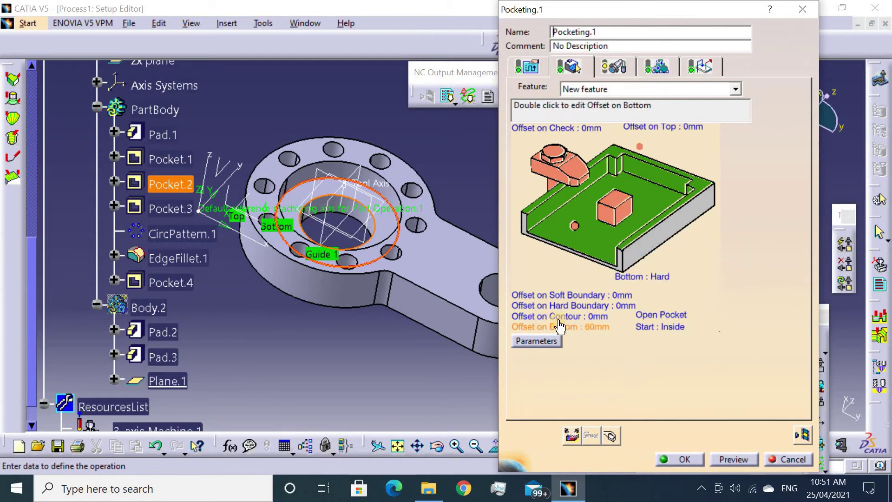
double_click(582, 329)
text(0)
key(Return)
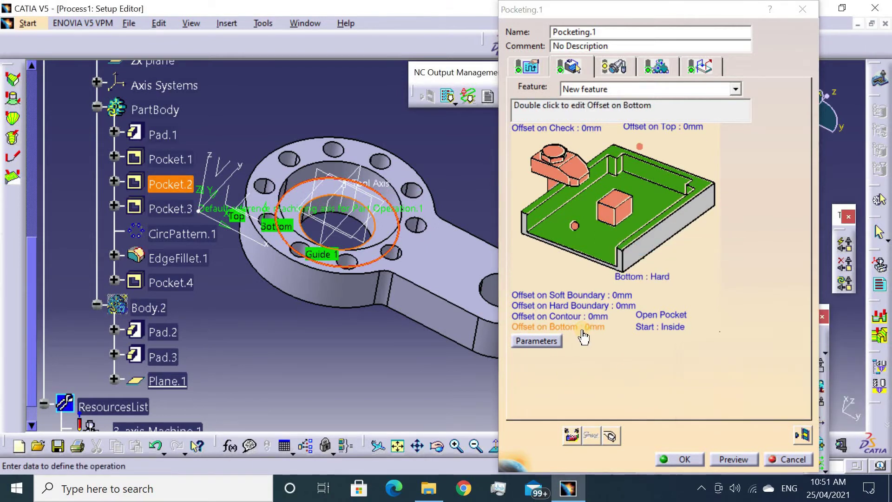
click(663, 324)
Review Pocketing.1's radial, axial, finishing and high speed milling strategy settings
click(521, 67)
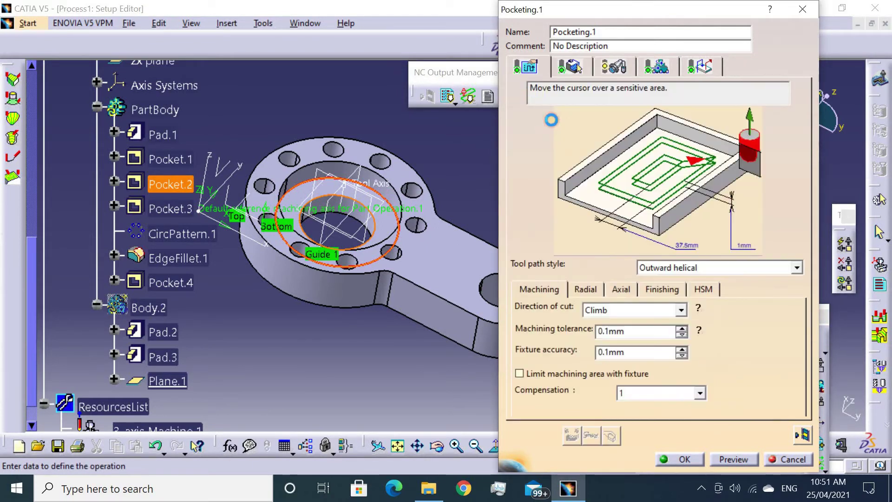
click(583, 294)
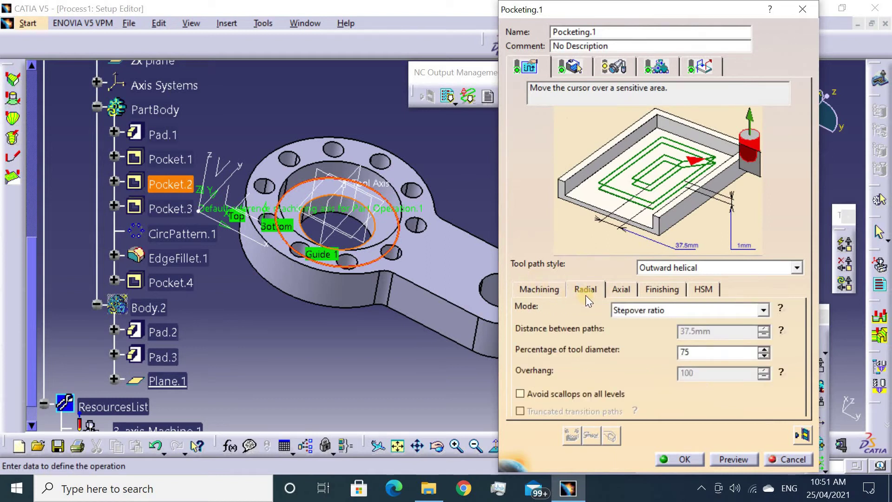
click(622, 287)
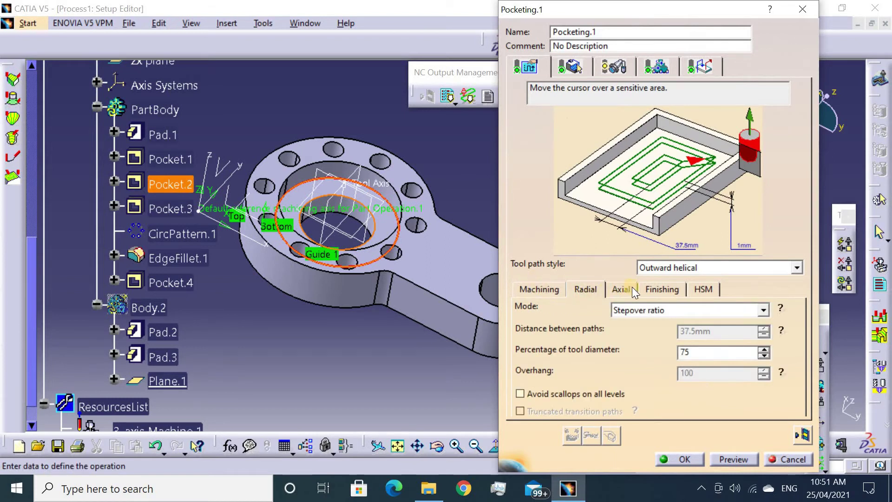
click(668, 290)
click(703, 289)
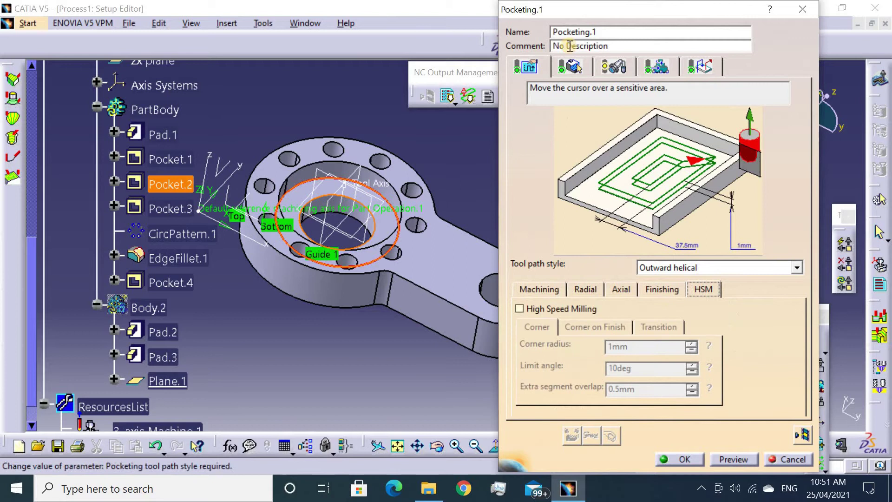
Switch the tool to an End Mill with 0mm corner radius and 8mm diameter
click(610, 68)
click(541, 153)
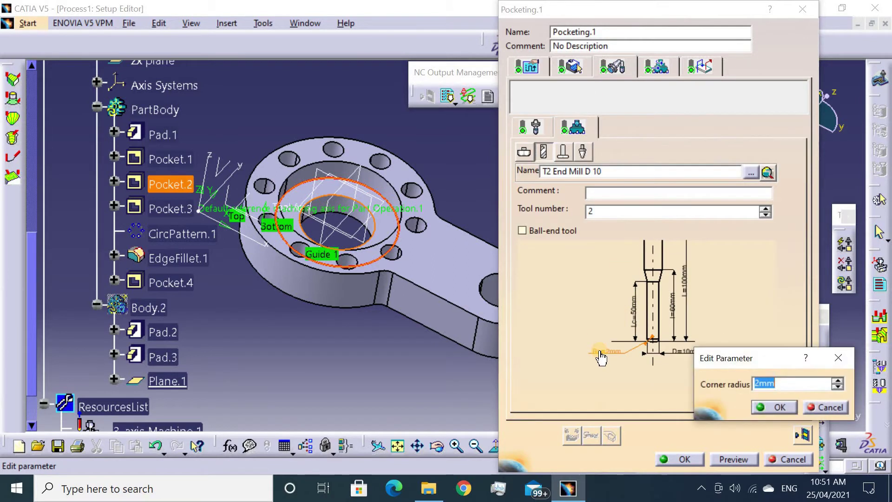
key(Return)
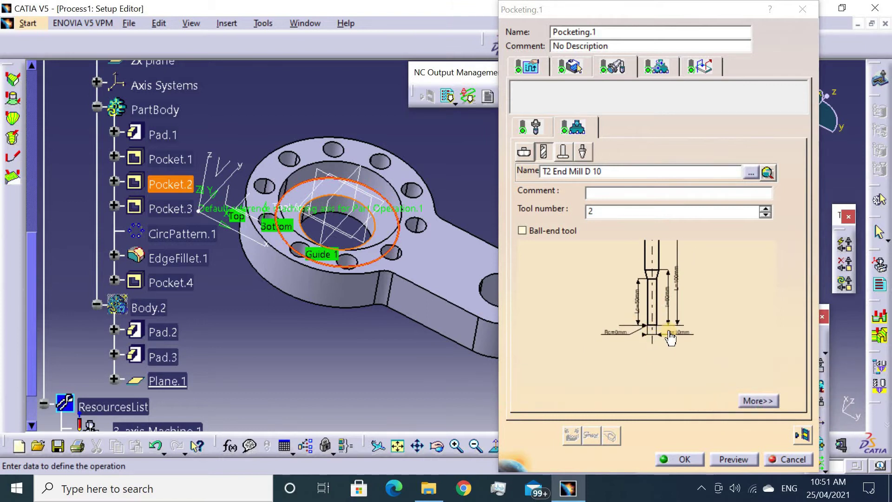
double_click(672, 334)
text(8)
key(Return)
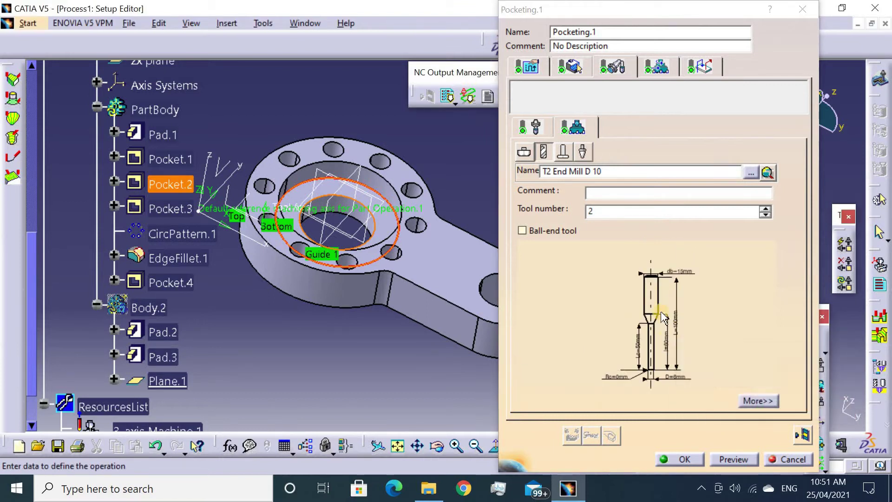
click(617, 68)
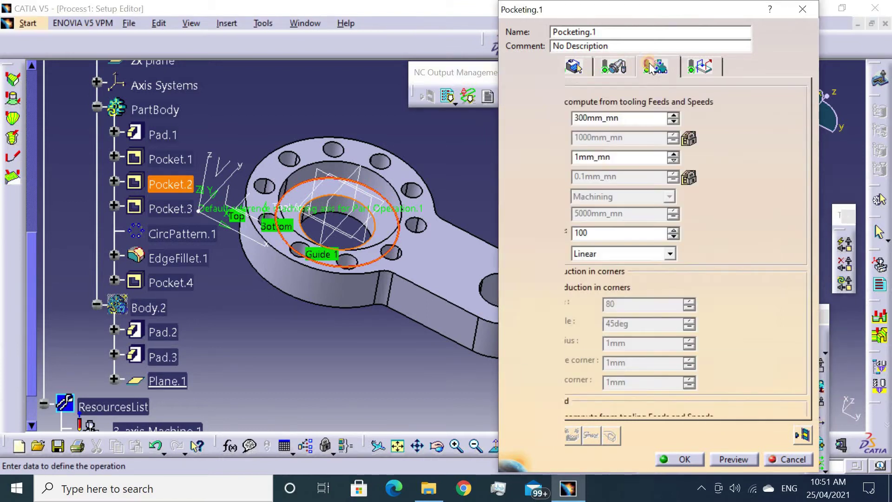
Activate the Clearance macro and make the Pocketing.1 approach Axial at 50mm
click(718, 67)
right_click(578, 108)
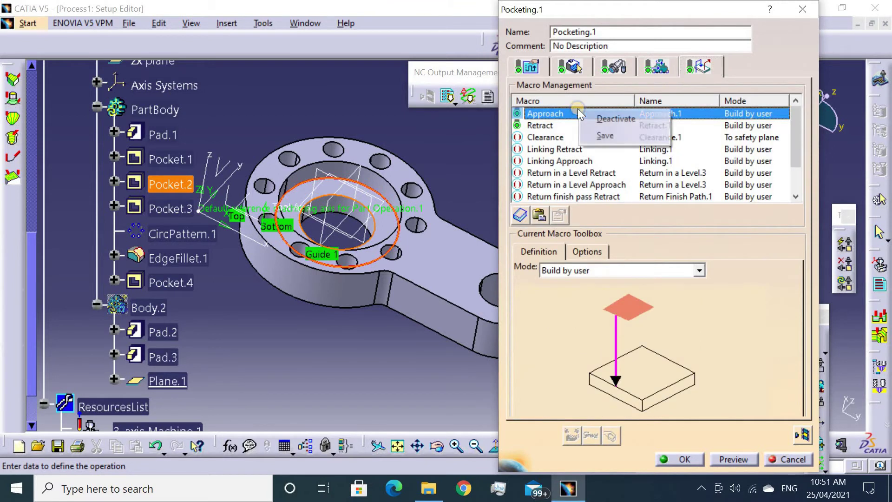
click(547, 125)
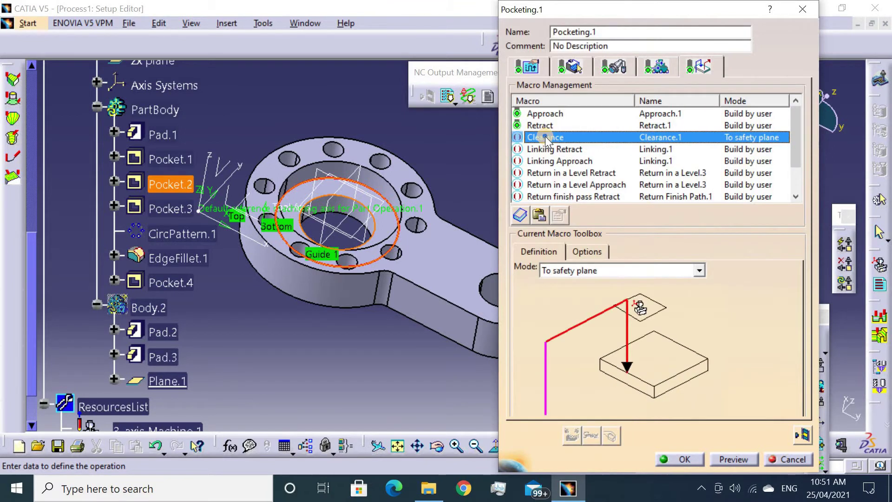
right_click(544, 137)
click(557, 147)
click(544, 114)
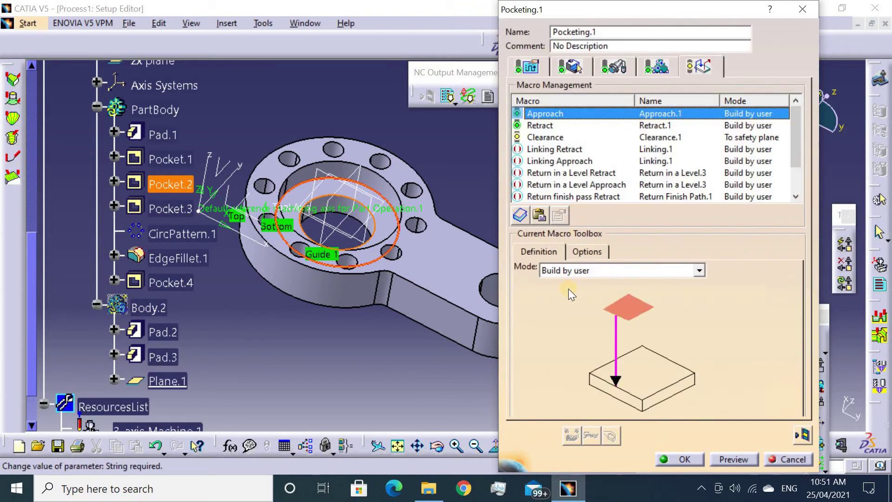
click(564, 270)
click(559, 316)
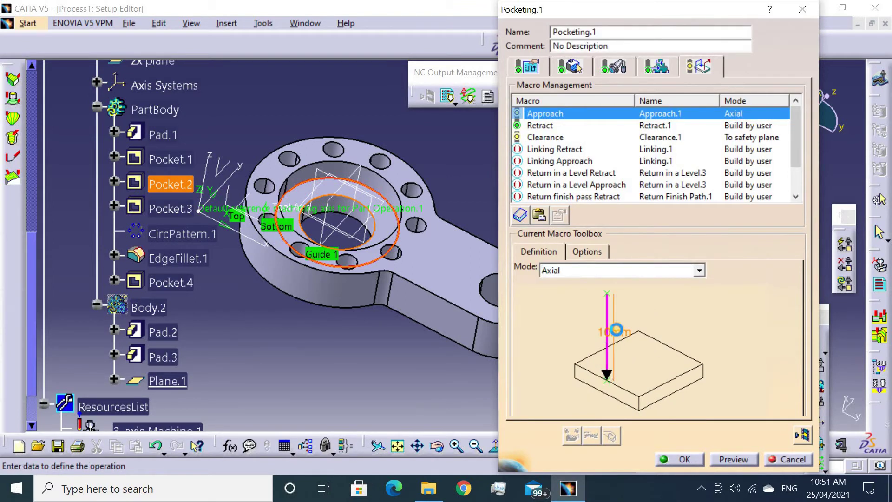
double_click(616, 329)
text(50)
key(Return)
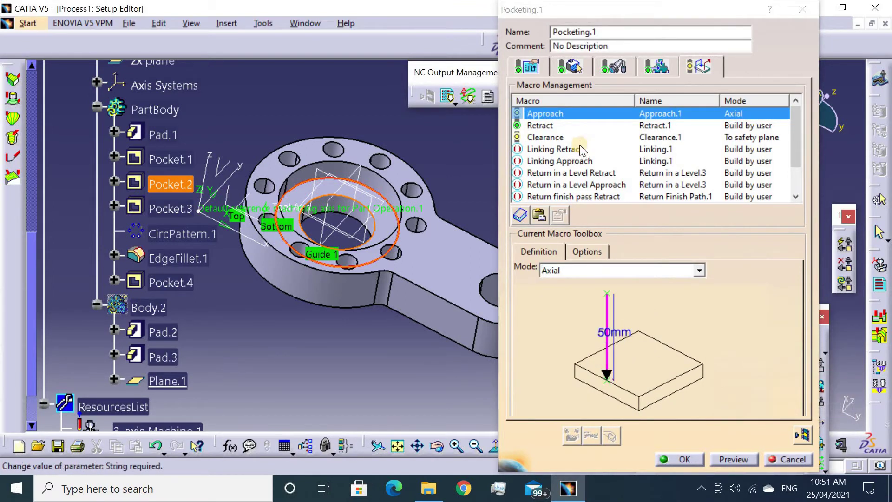
Make the retract Axial at 50mm and replay the Pocketing.1 tool path
click(572, 137)
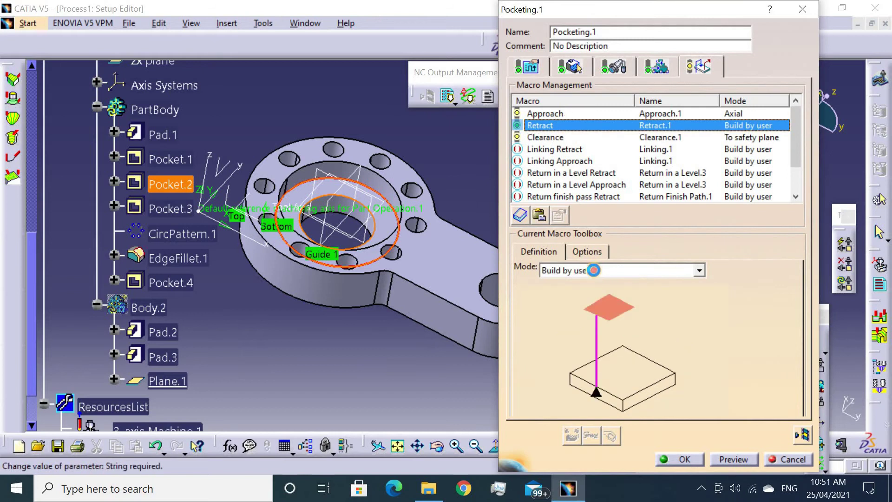
click(593, 270)
click(562, 325)
double_click(599, 336)
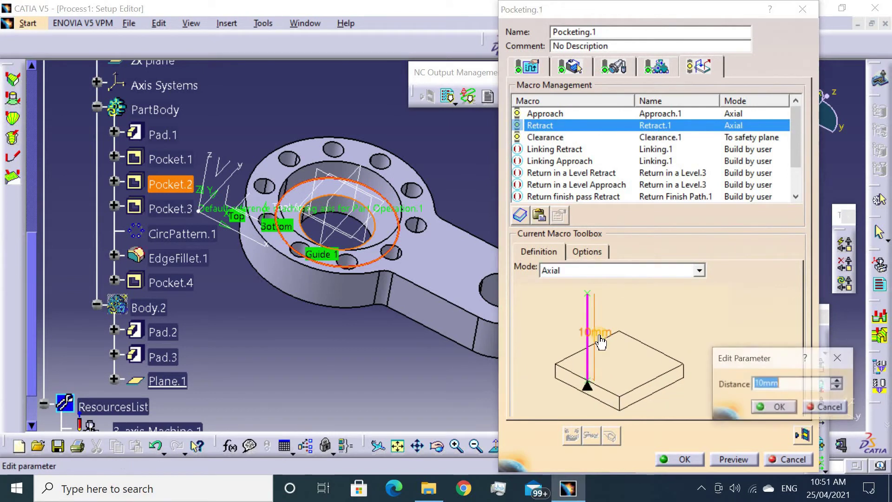
text(50)
key(Return)
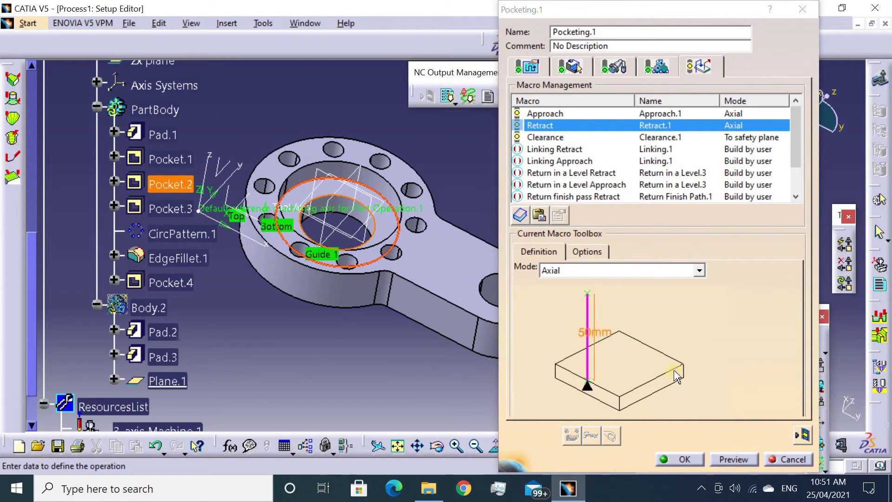
click(800, 432)
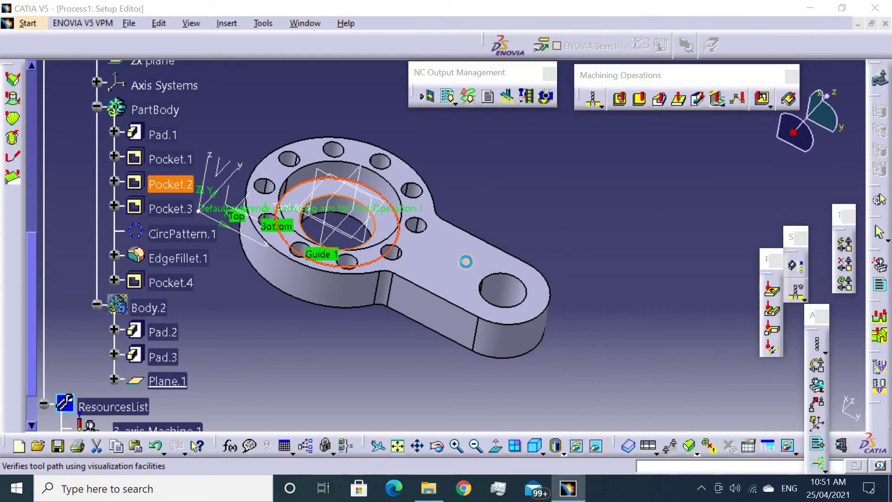
Video-simulate the Pocketing.1 material removal, then accept the operation
middle_drag(332, 319, 362, 354)
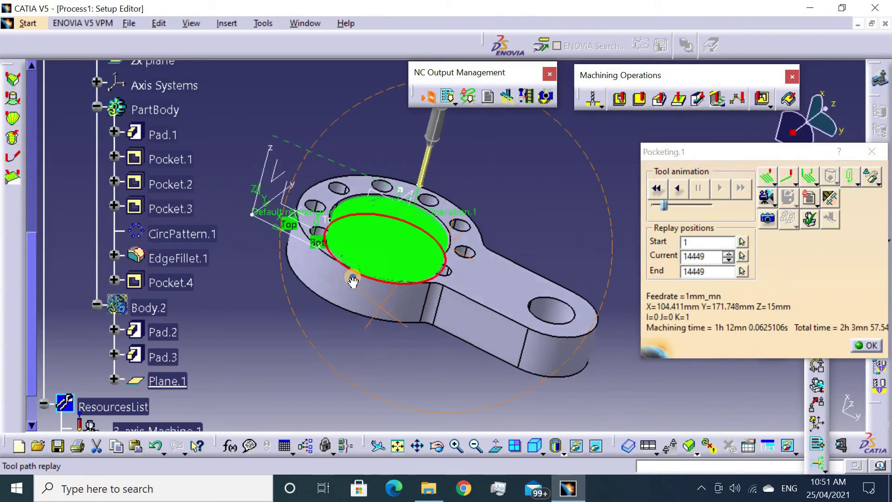
click(764, 195)
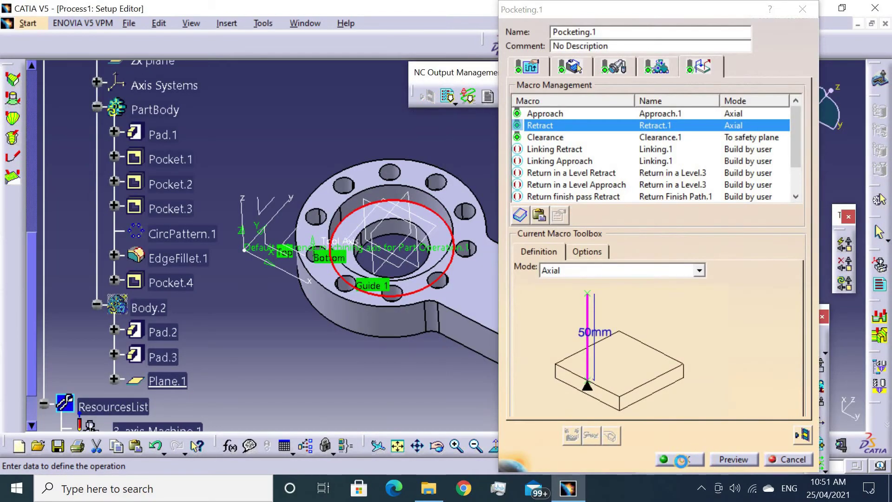
click(681, 461)
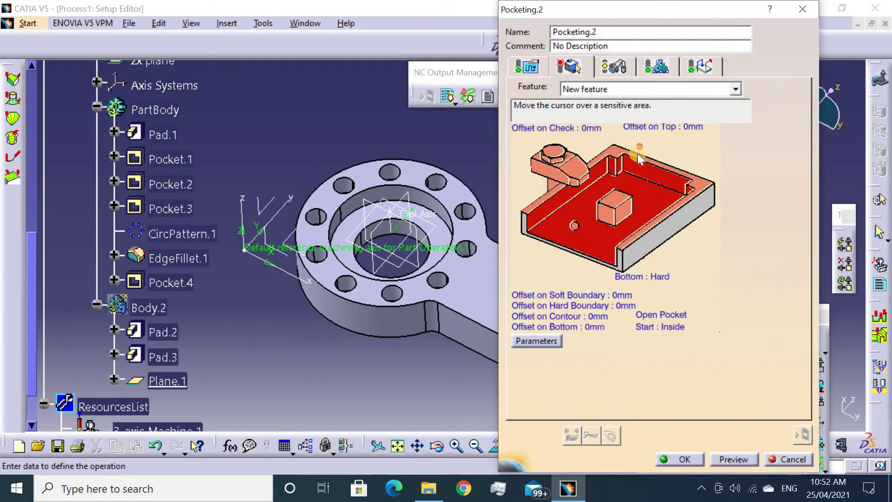
Pick the bore's top face, circular guide edge and bottom face as a closed pocket
click(609, 153)
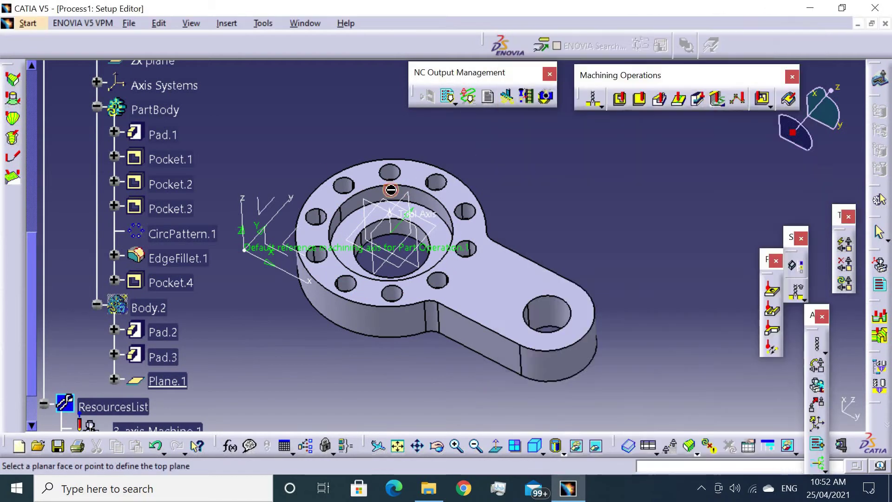
click(429, 230)
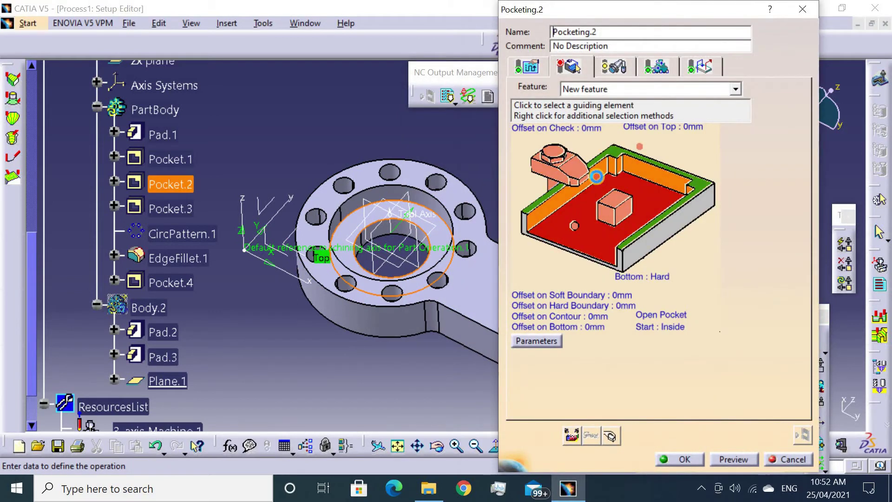
click(597, 181)
click(464, 238)
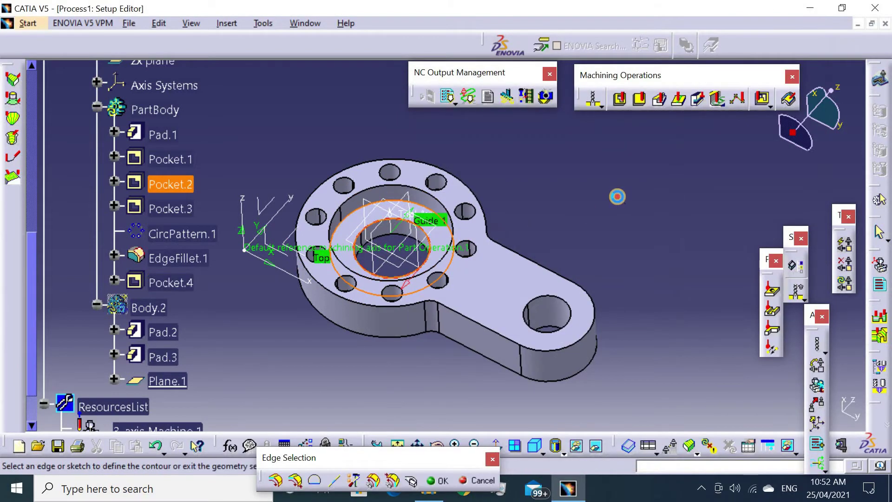
click(595, 241)
right_click(425, 309)
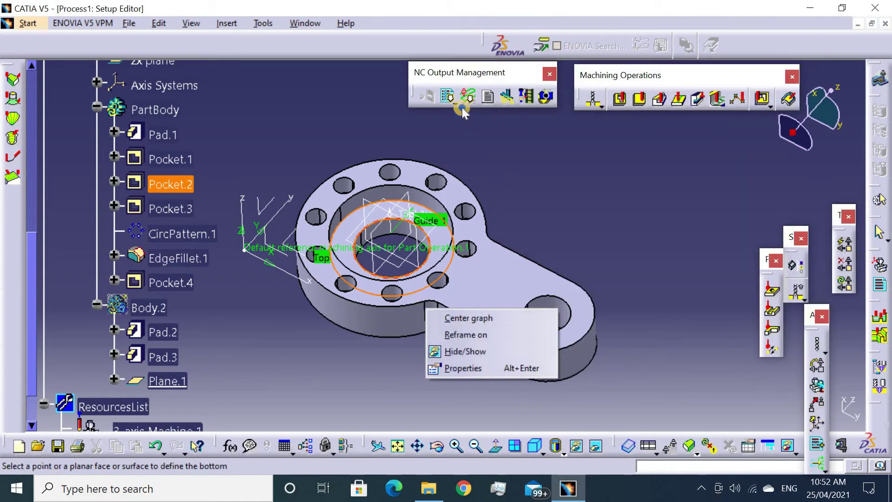
click(341, 307)
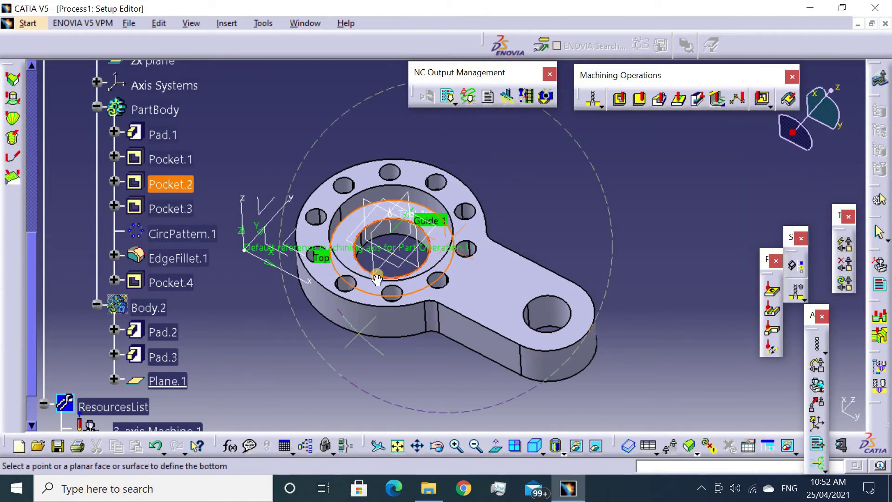
middle_drag(357, 335, 320, 180)
click(320, 180)
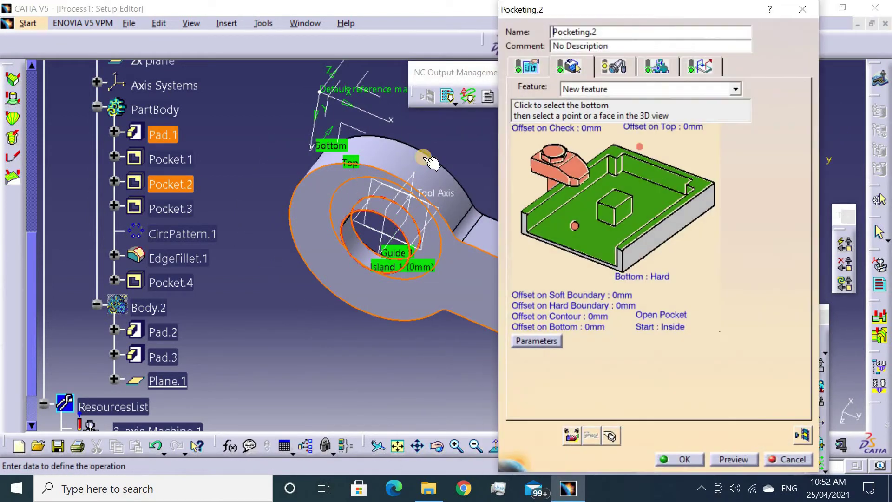
middle_drag(442, 145, 342, 370)
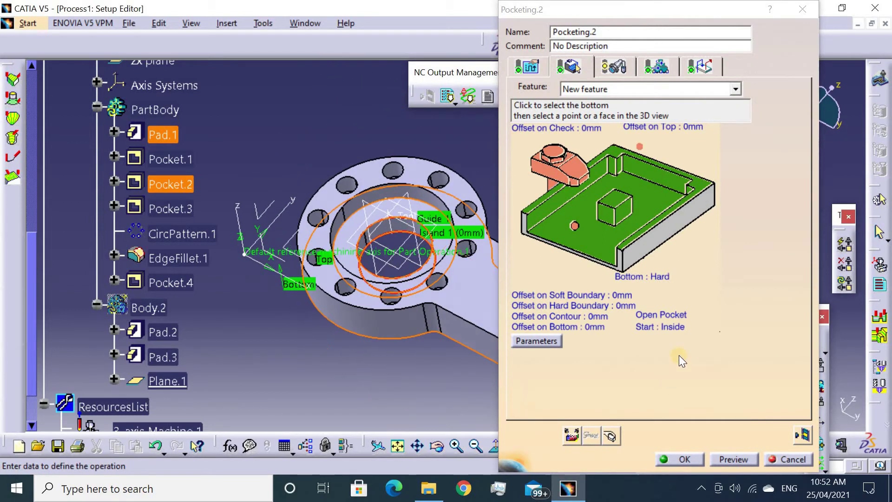
click(662, 320)
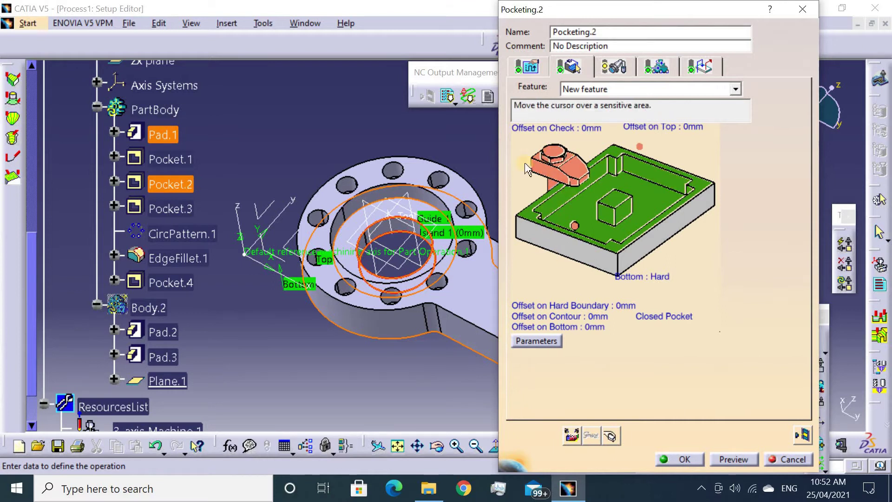
Compute Pocketing.2, dismiss the machining domain too small warning, and remove all islands
click(799, 432)
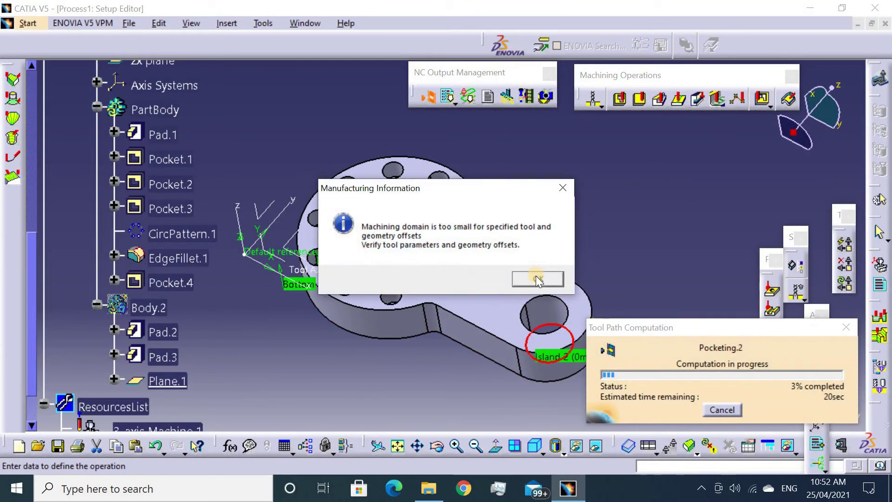
click(537, 279)
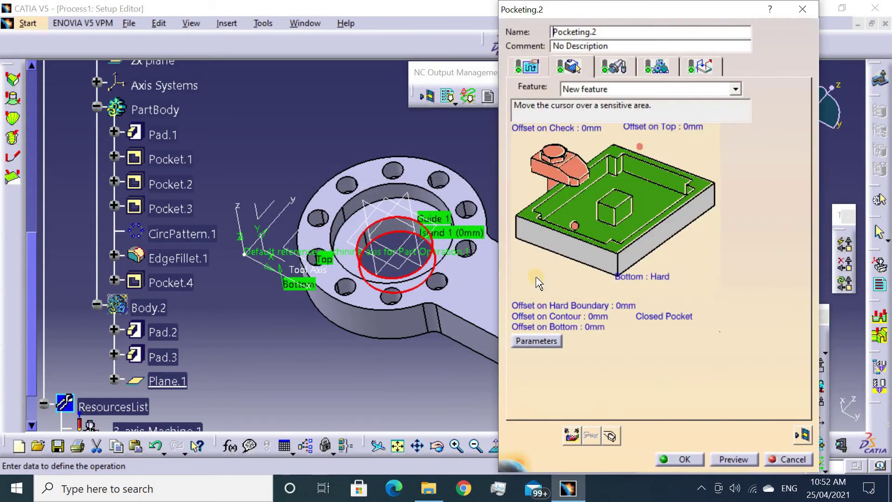
click(623, 72)
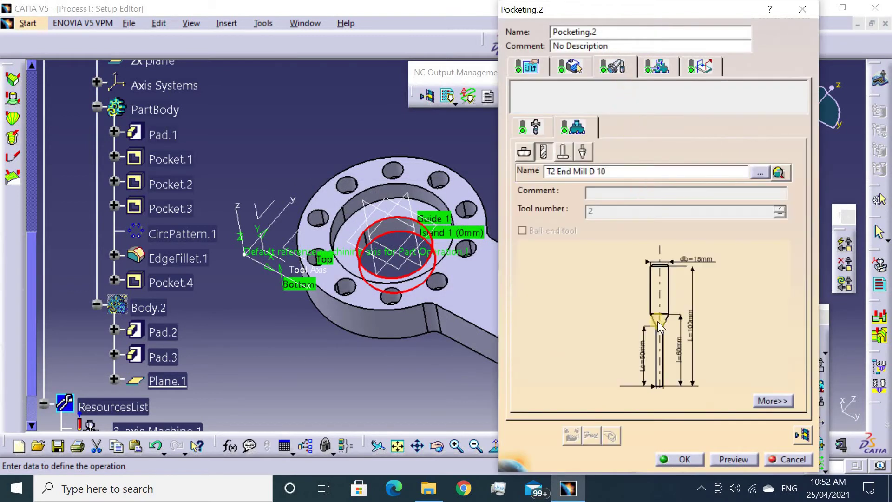
scroll(657, 322, down, 1)
scroll(653, 344, down, 1)
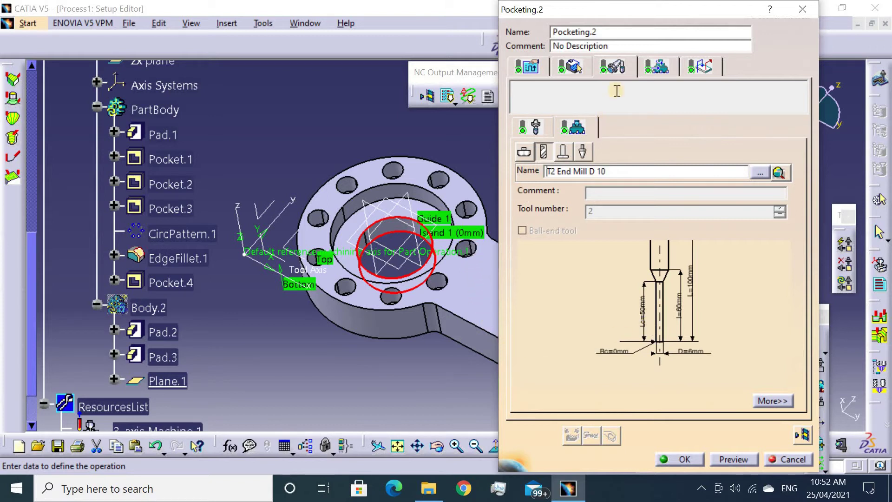
click(571, 67)
right_click(609, 207)
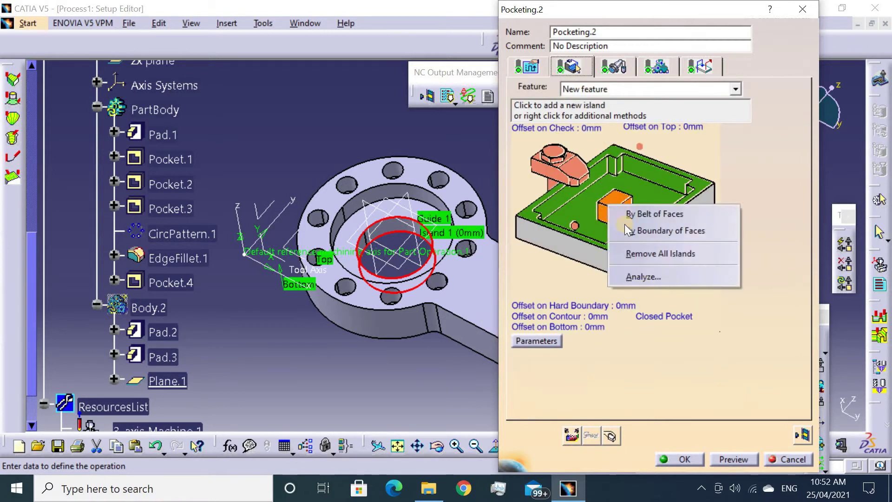
click(634, 252)
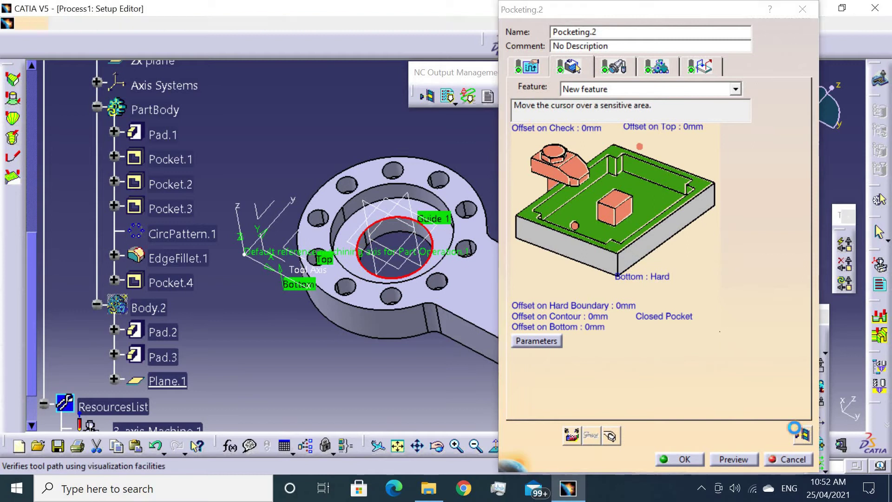
Video-simulate the Pocketing.2 tool path, cutting the stepped bore into the stock
click(799, 432)
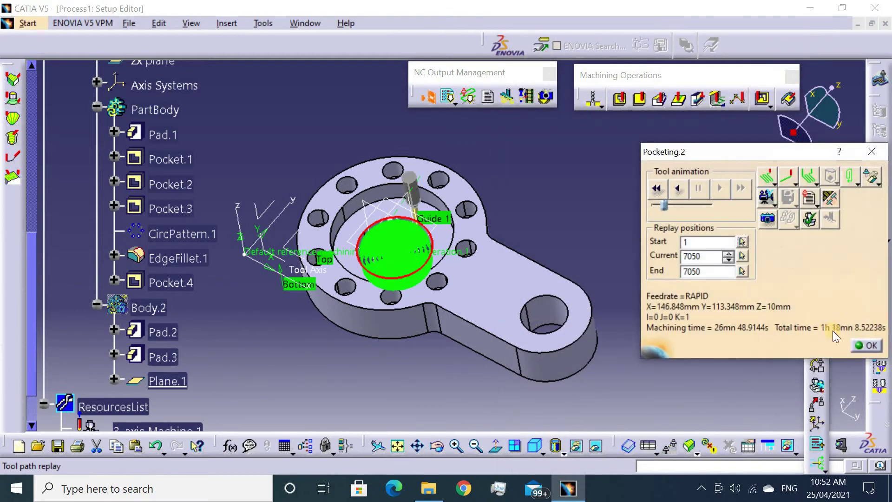
click(865, 347)
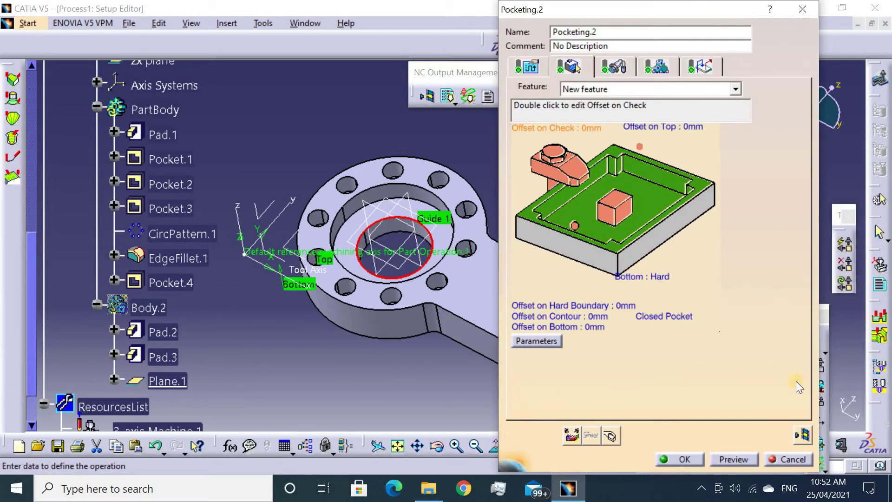
click(801, 436)
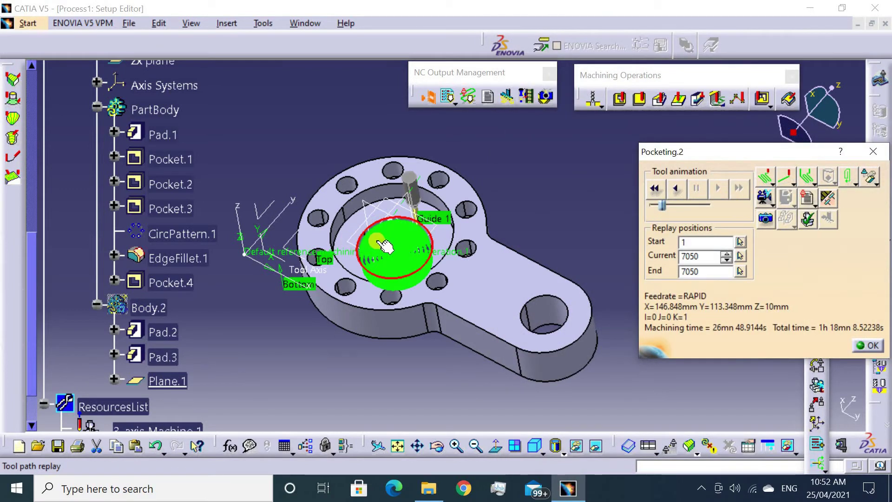
middle_drag(383, 247, 409, 325)
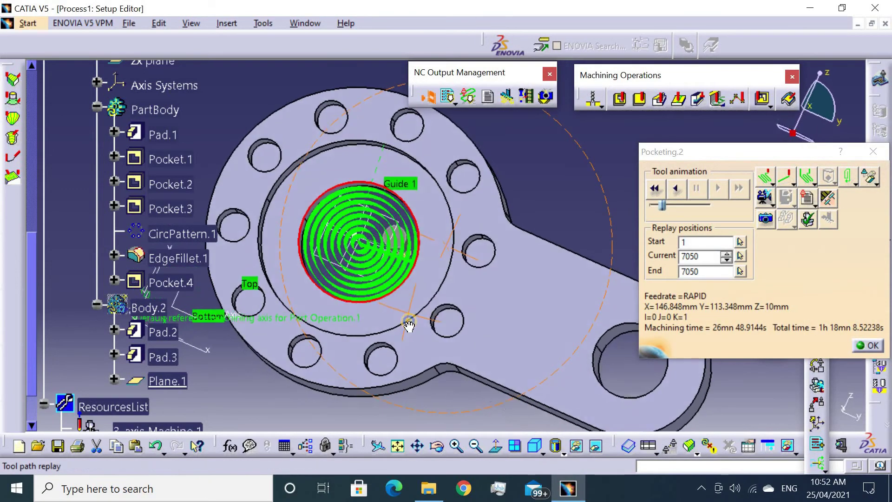
click(754, 201)
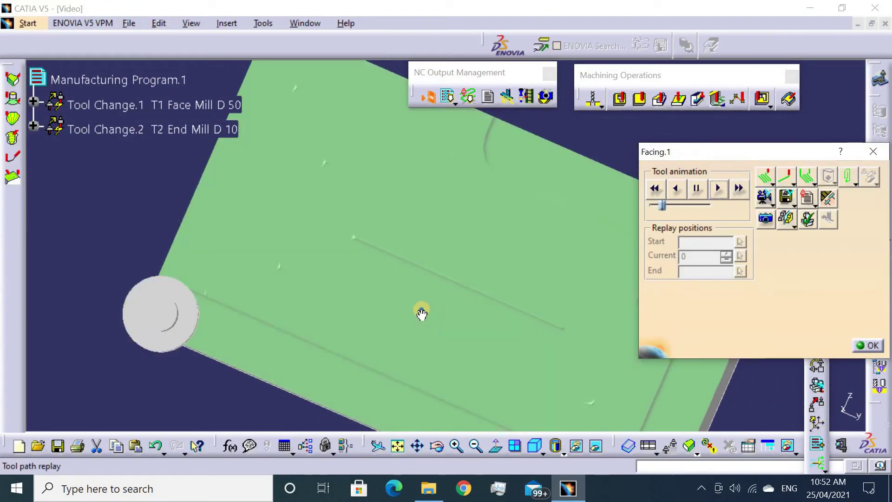
middle_drag(420, 313, 441, 360)
middle_drag(399, 368, 429, 281)
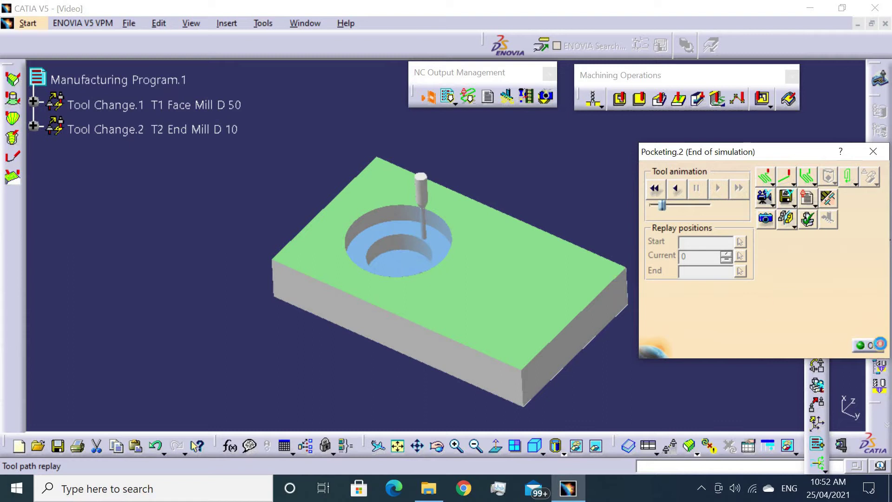
click(878, 344)
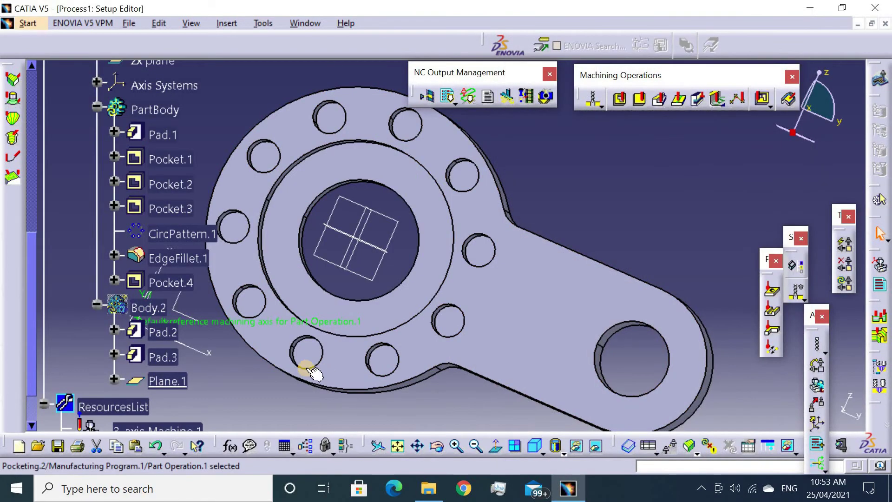
Inspect a hole of the circular pattern and rotate the part to an oblique view
click(307, 369)
right_click(301, 368)
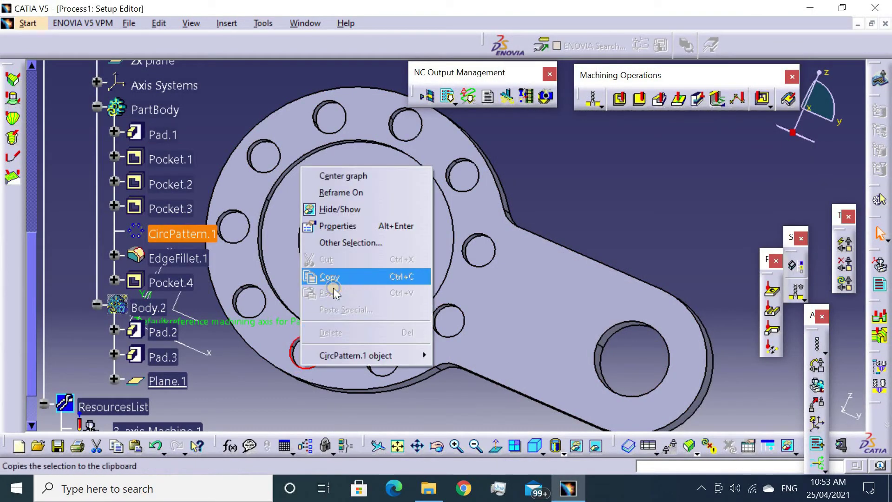
click(571, 218)
mouse_move(378, 318)
middle_down()
mouse_move(388, 215)
mouse_move(623, 225)
mouse_move(587, 124)
middle_up()
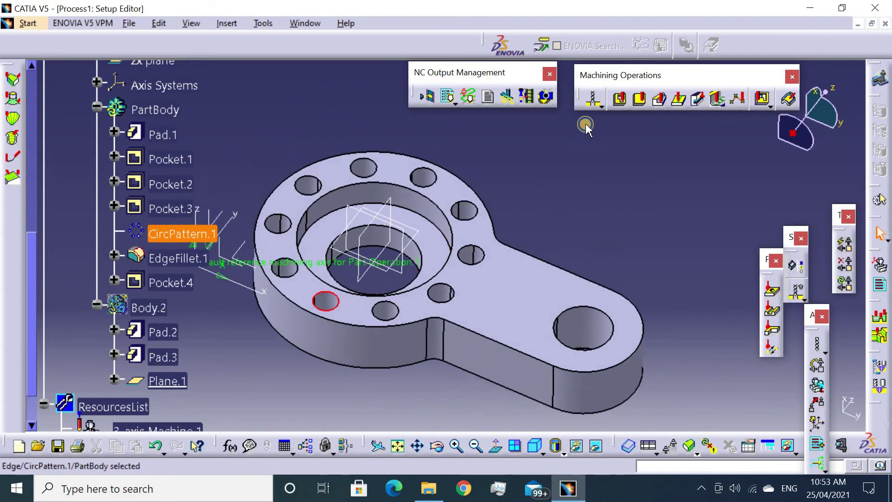
Insert a new pocketing operation under Tool Change.2
click(622, 103)
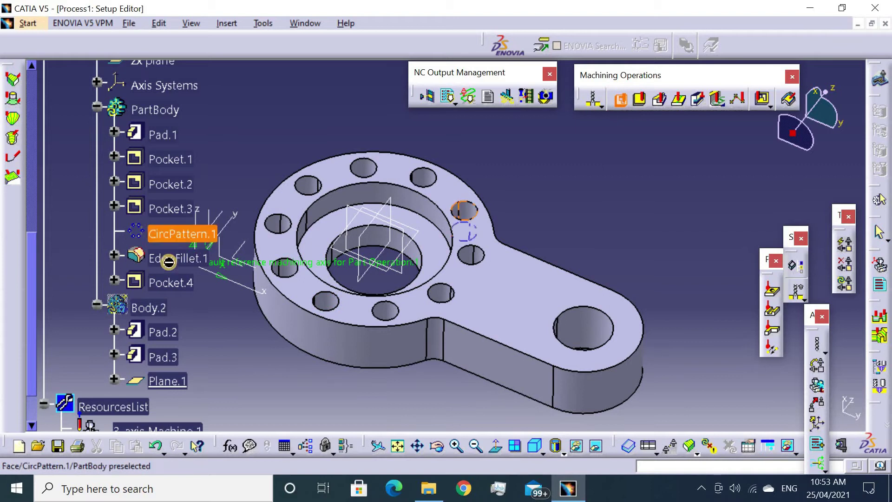
scroll(154, 231, up, 5)
scroll(154, 231, up, 2)
scroll(154, 230, up, 5)
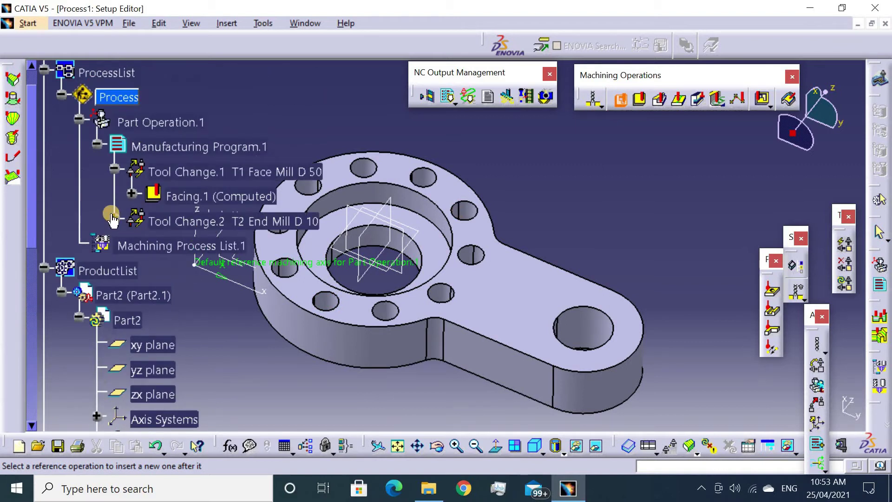
click(114, 218)
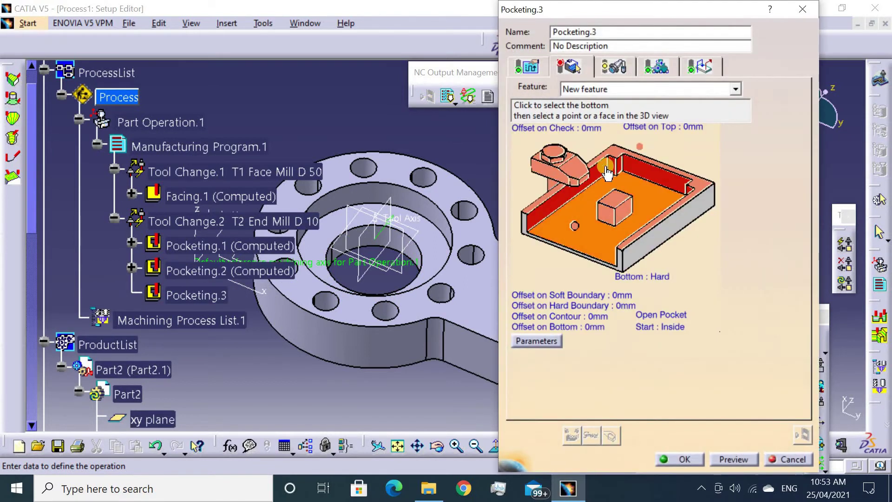
Set the pocket's top face, the lever-end hole as contour, and its bottom face
click(610, 164)
click(543, 274)
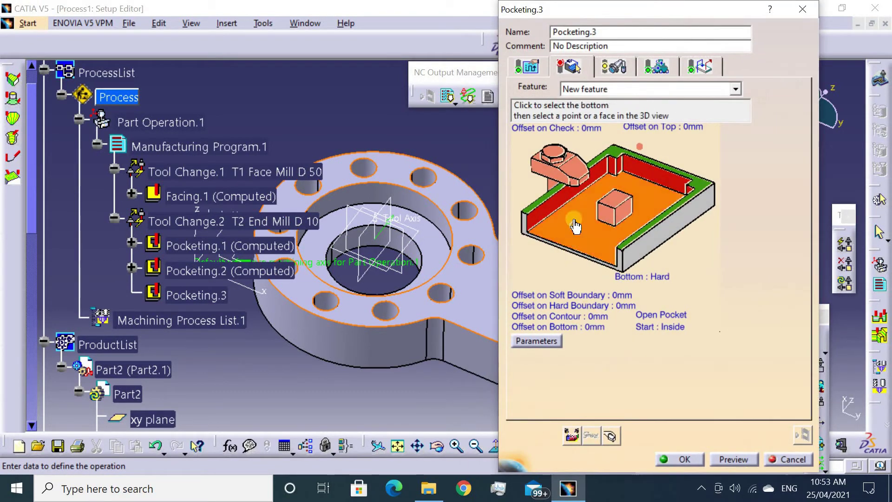
click(557, 209)
click(576, 307)
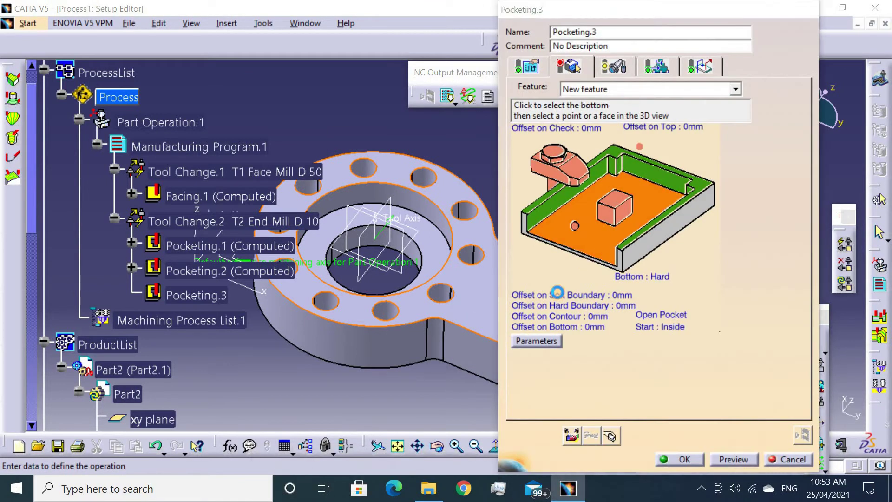
click(564, 258)
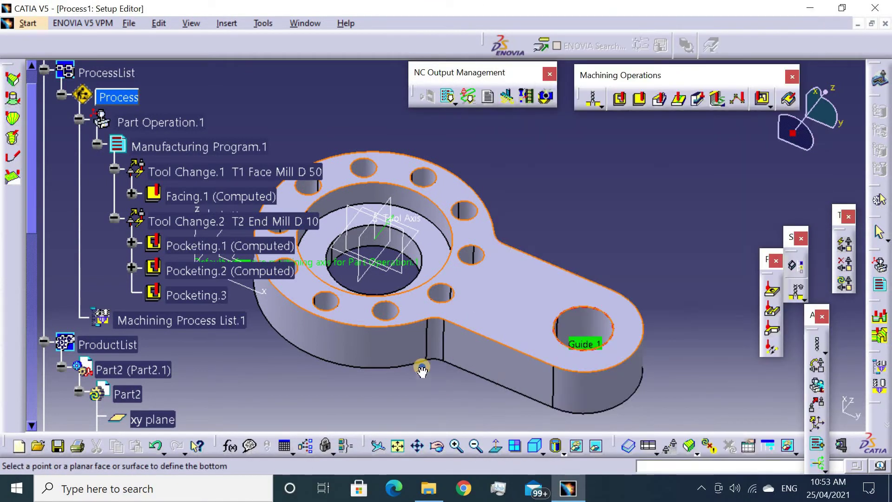
click(472, 214)
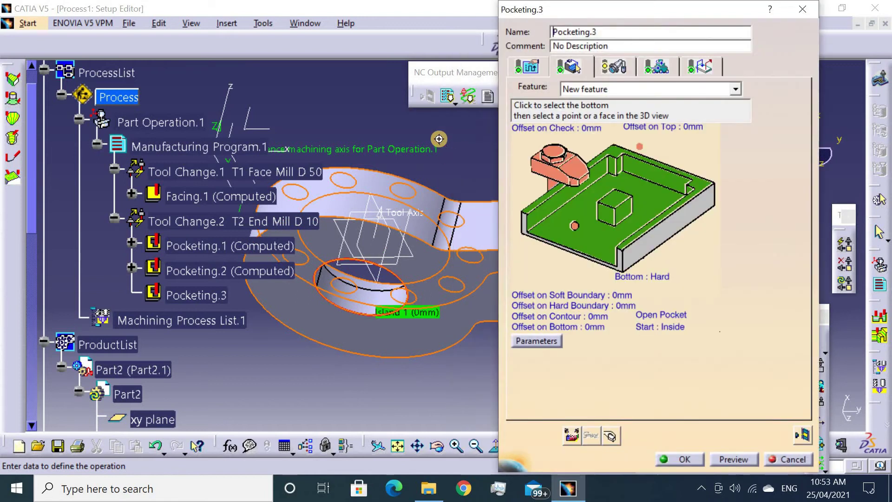
Remove all islands, make Pocketing.3 a closed pocket, and compute its tool path
right_click(612, 205)
click(645, 252)
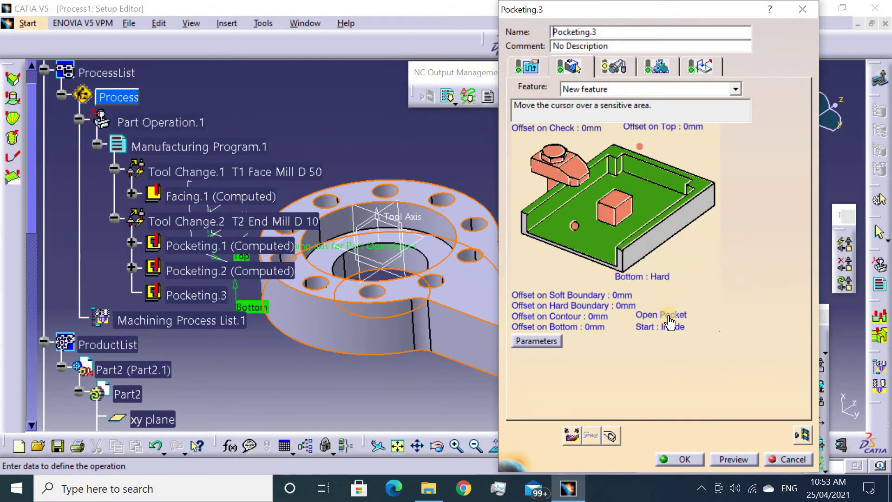
click(669, 321)
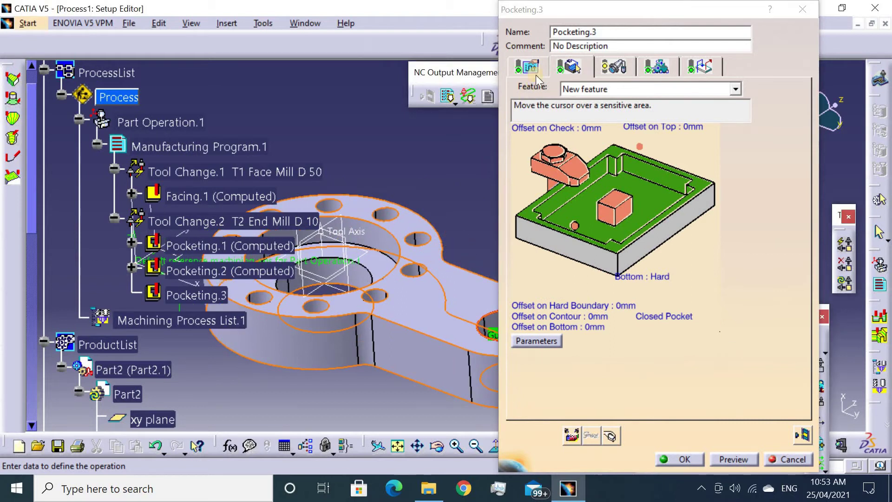
click(789, 434)
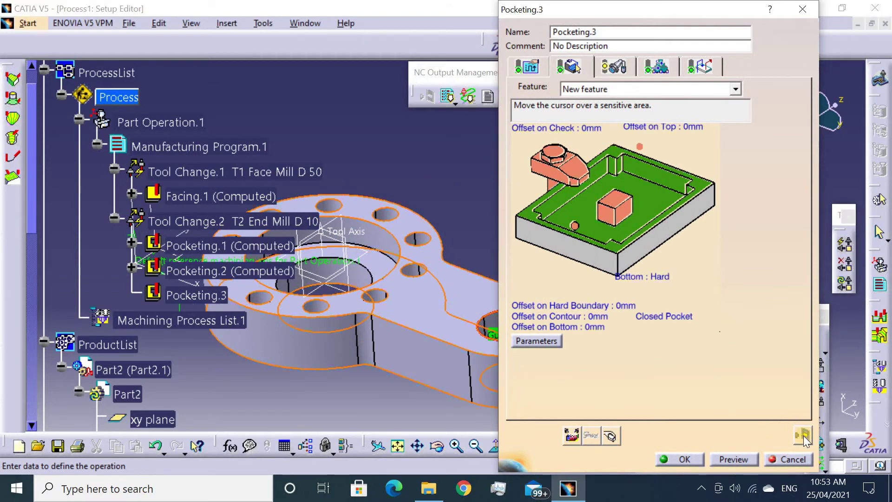
click(803, 437)
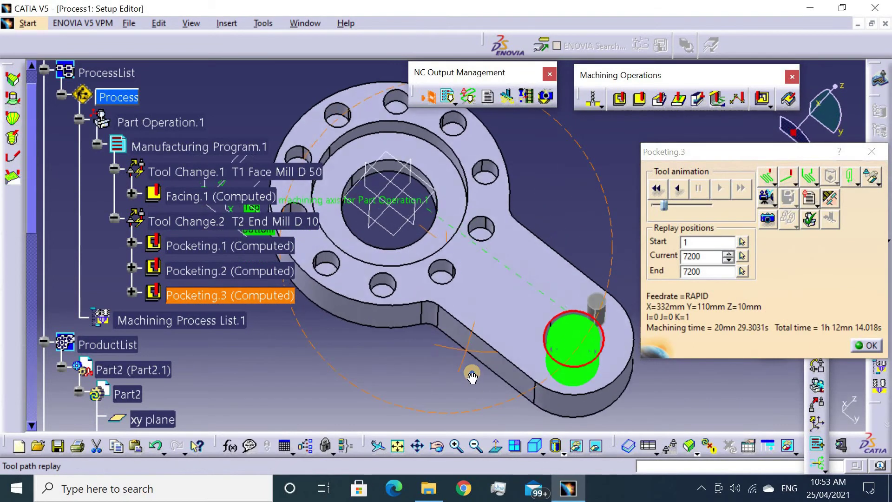
Video-simulate the end-hole pocket toolpath, then confirm Pocketing.3 with OK
middle_drag(472, 376, 438, 350)
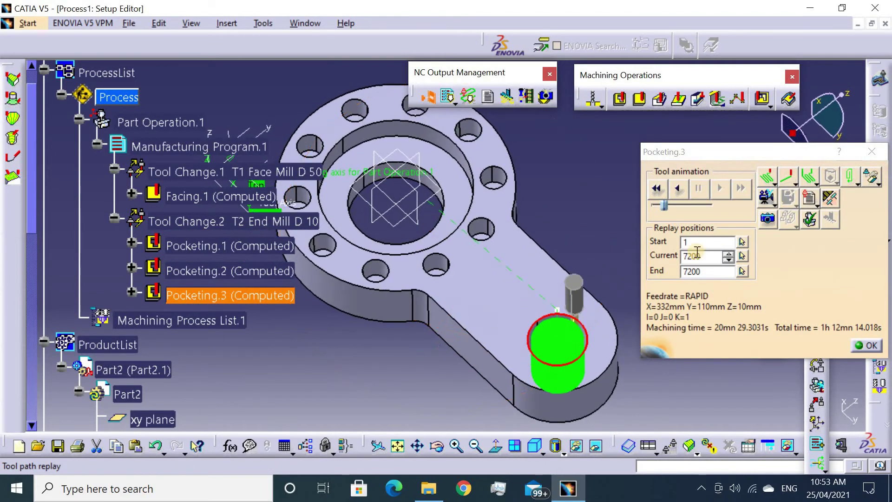
click(764, 199)
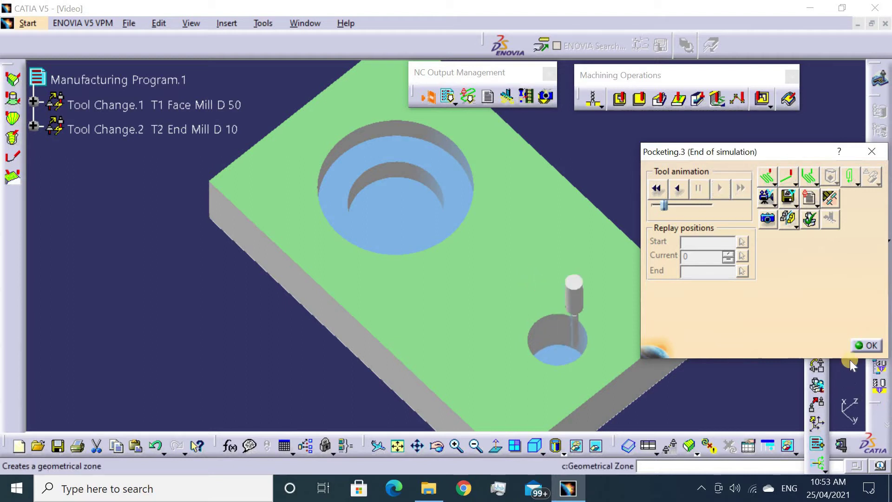
click(866, 345)
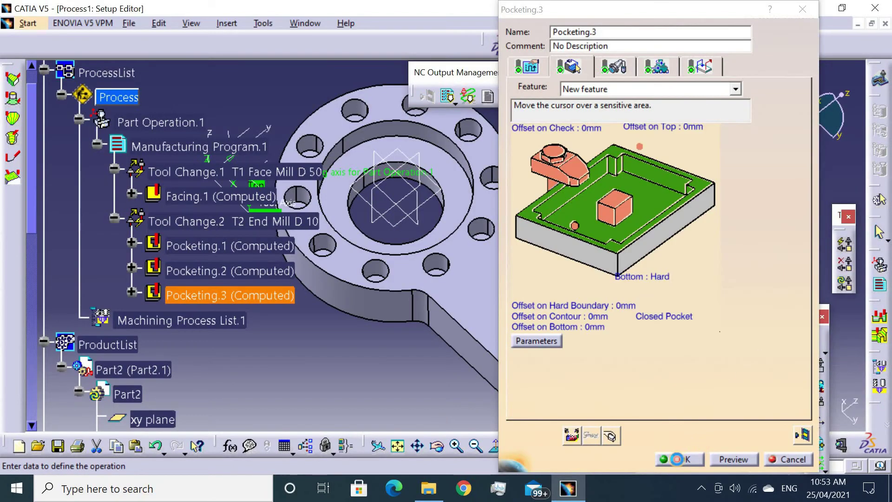
click(676, 459)
mouse_move(522, 313)
middle_down()
mouse_move(571, 292)
mouse_move(617, 223)
middle_up()
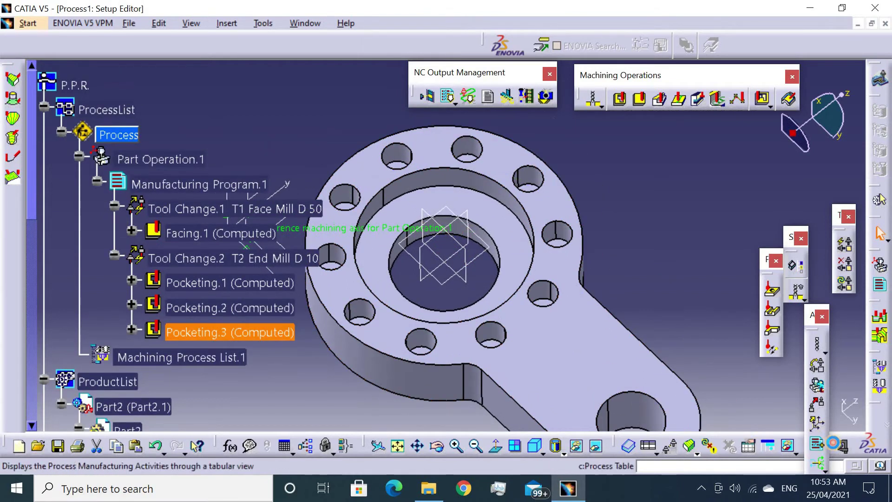
Measure a flange hole's radius as 11mm
click(843, 445)
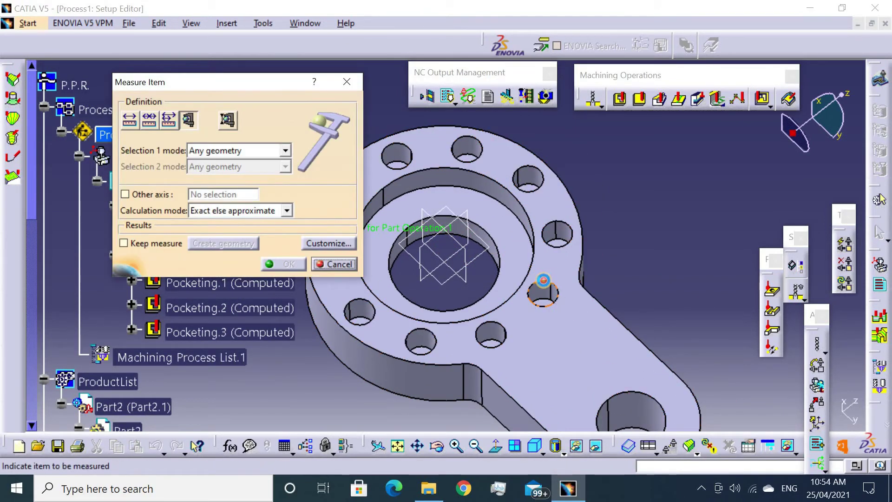
click(544, 280)
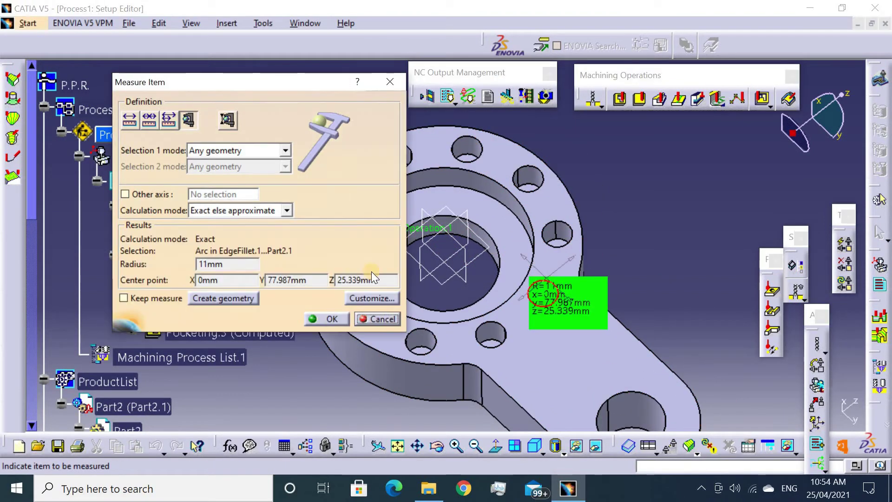
click(363, 318)
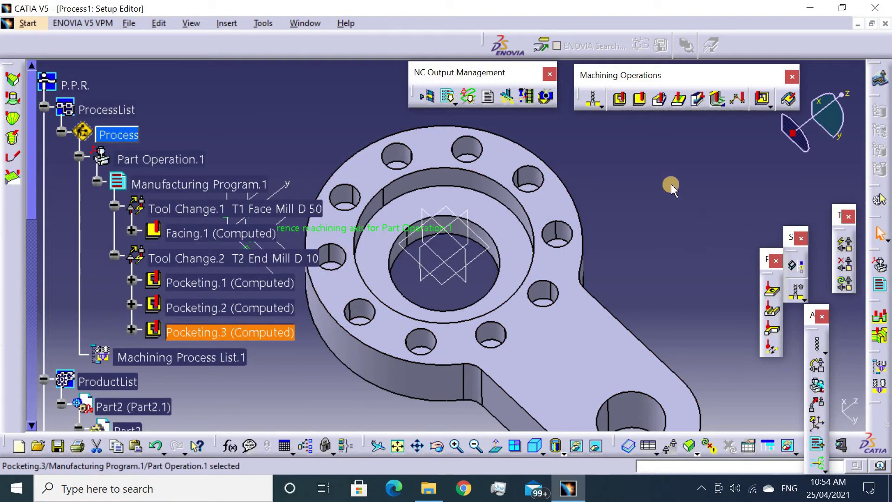
middle_drag(671, 187, 681, 126)
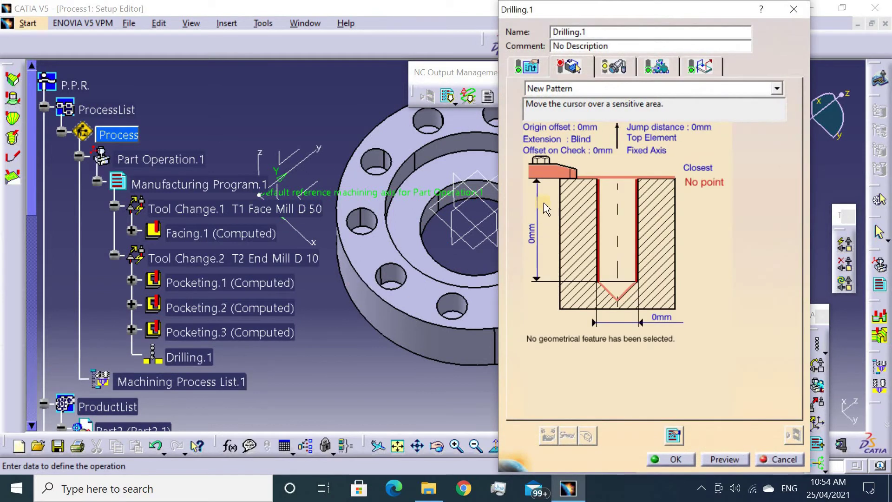
Pick the flange's top face as Drilling.1's part surface
click(584, 175)
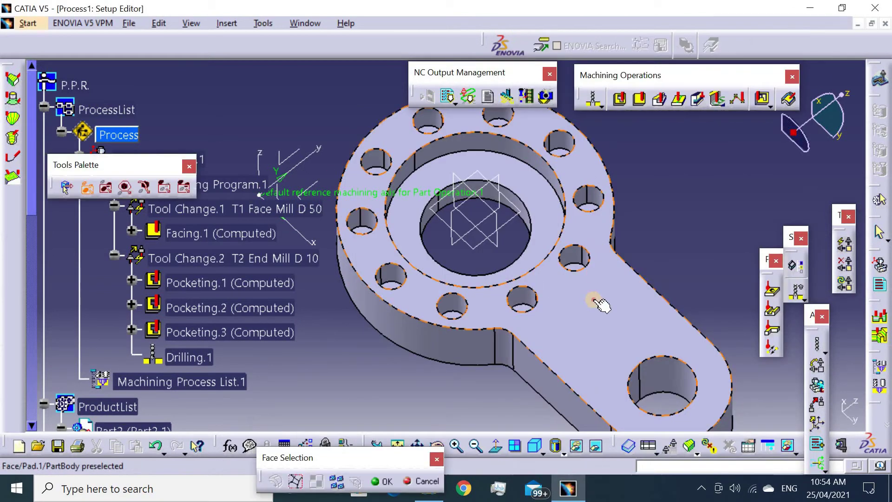
click(599, 302)
double_click(602, 295)
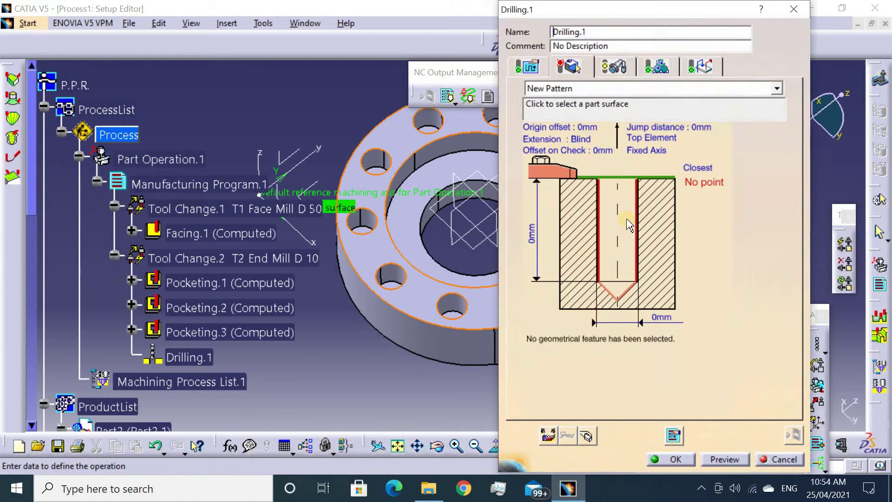
click(594, 221)
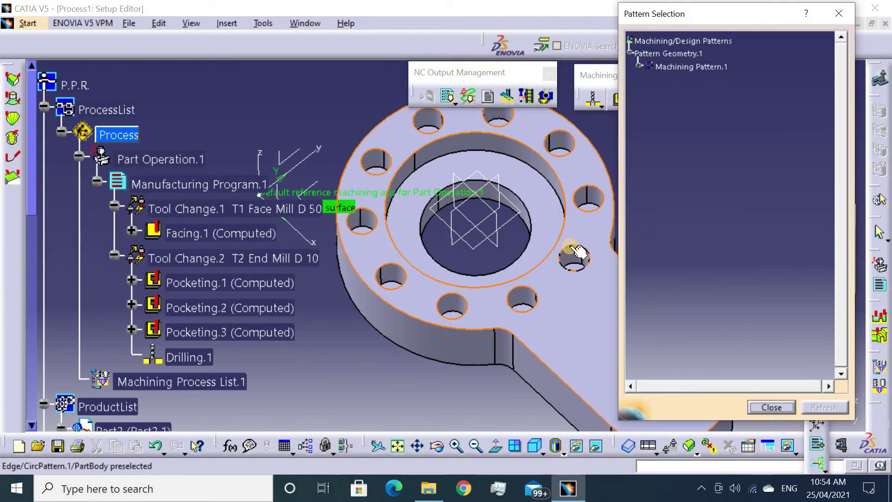
Pick each flange hole edge, panning around, until all ten holes are in the pattern
click(576, 251)
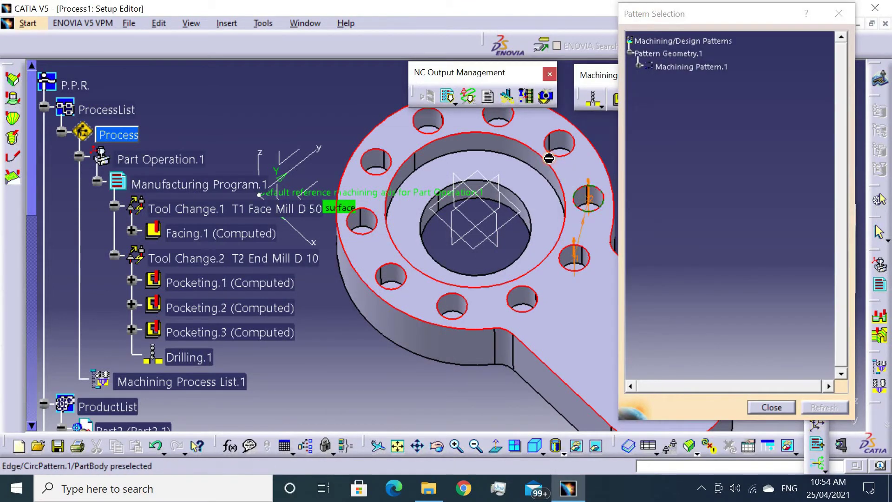
middle_drag(549, 158, 537, 224)
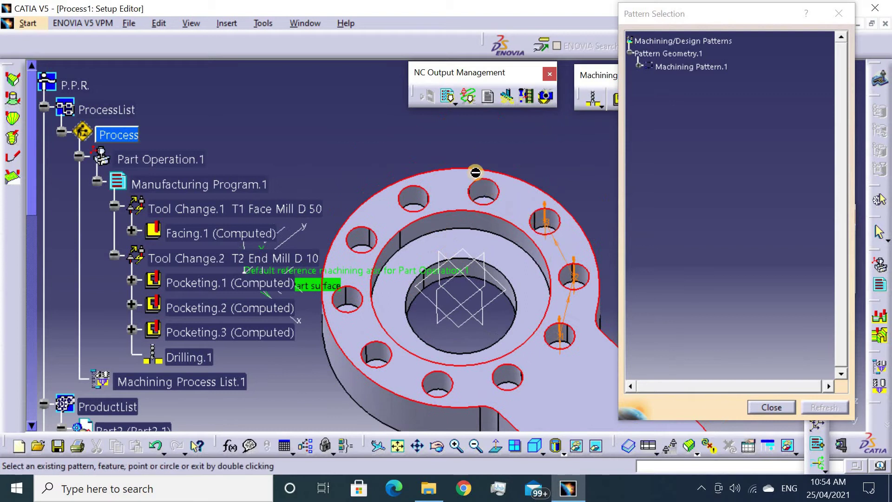
click(474, 184)
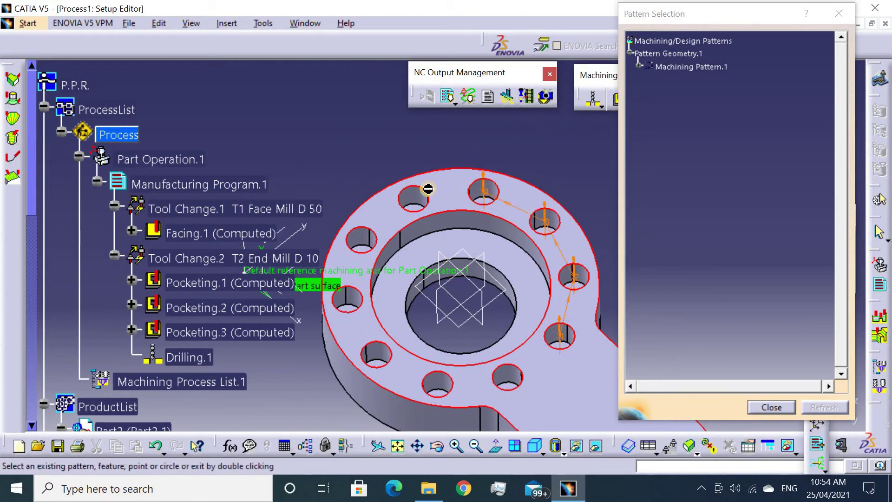
click(408, 199)
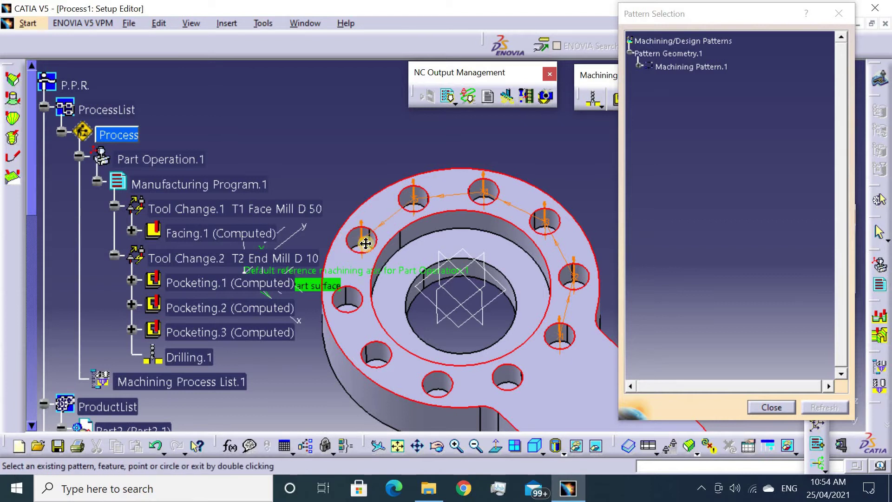
middle_drag(358, 248, 408, 214)
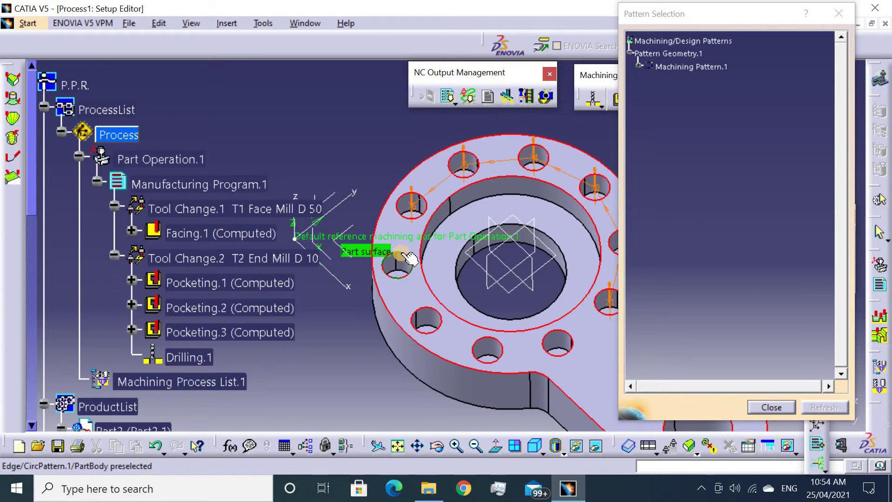
click(398, 250)
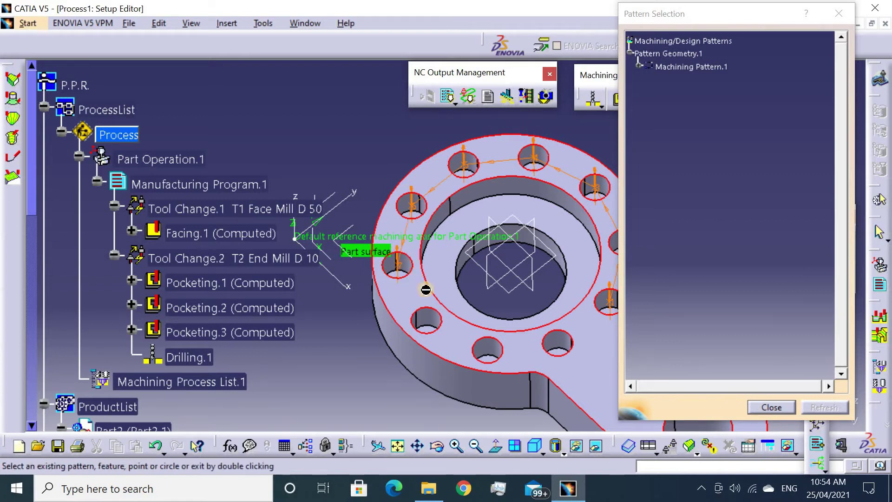
click(429, 316)
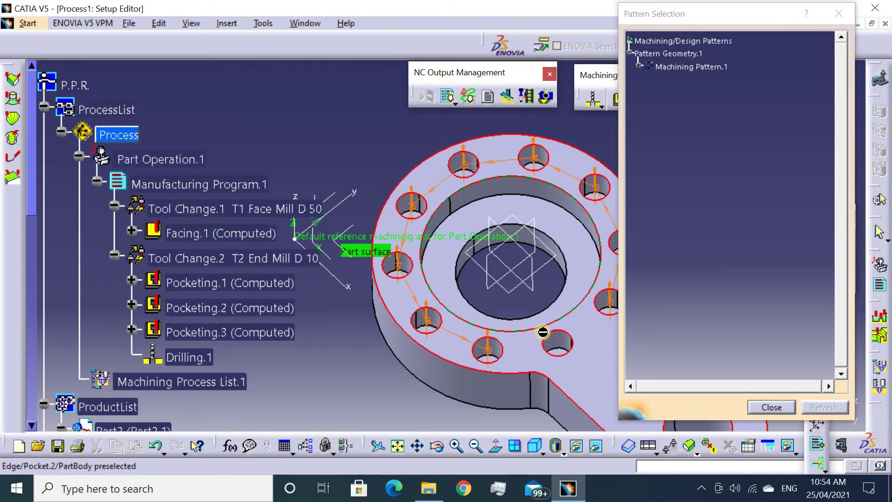
click(555, 341)
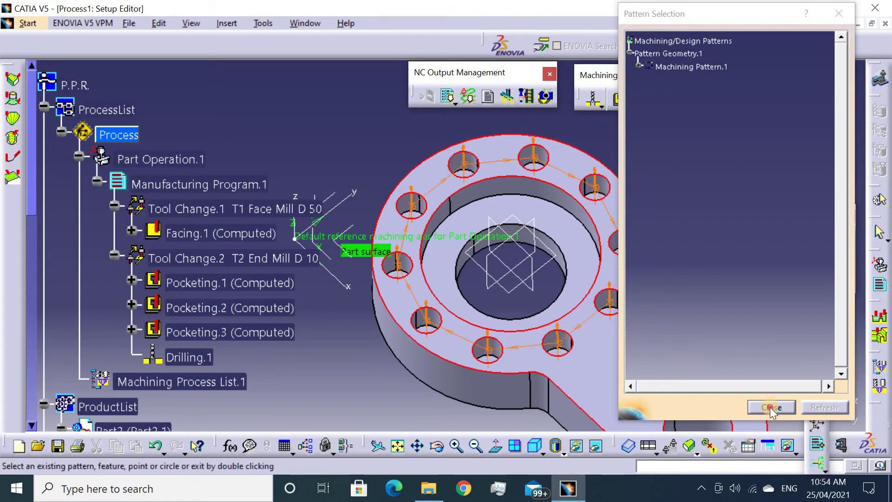
click(771, 407)
double_click(727, 229)
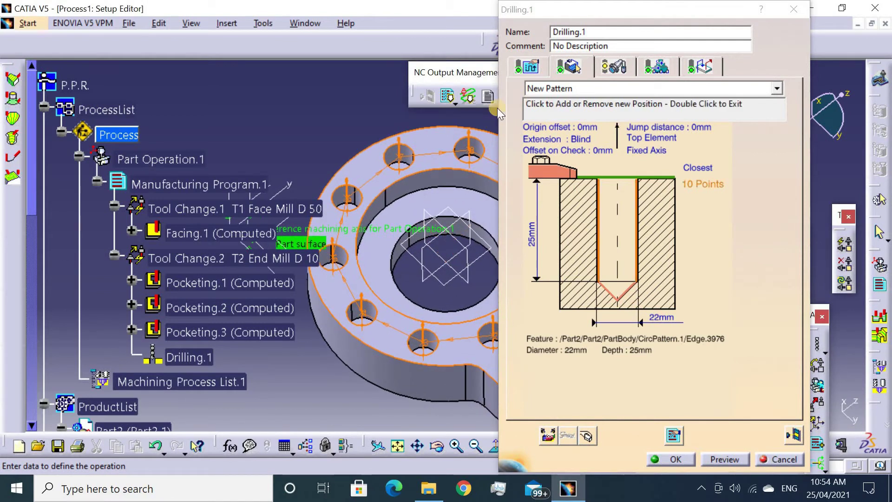
Review Drilling.1's strategy and geometry settings, then set the jump distance to 5mm
click(527, 70)
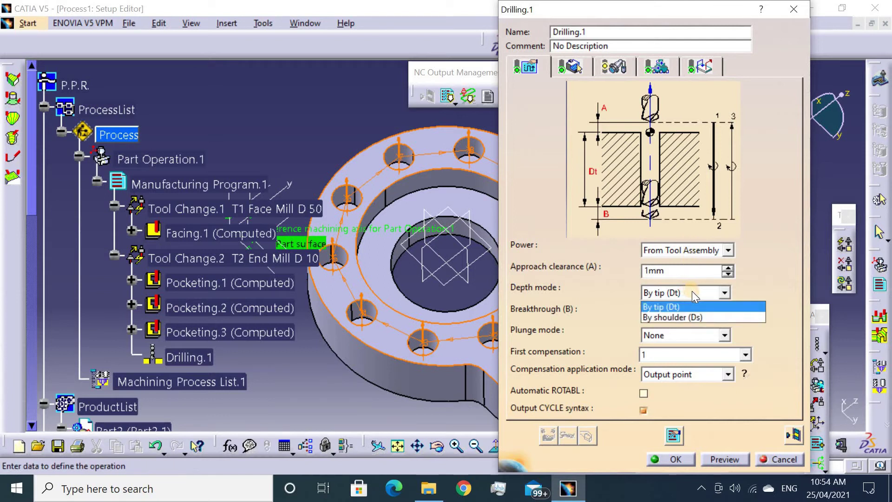
click(698, 317)
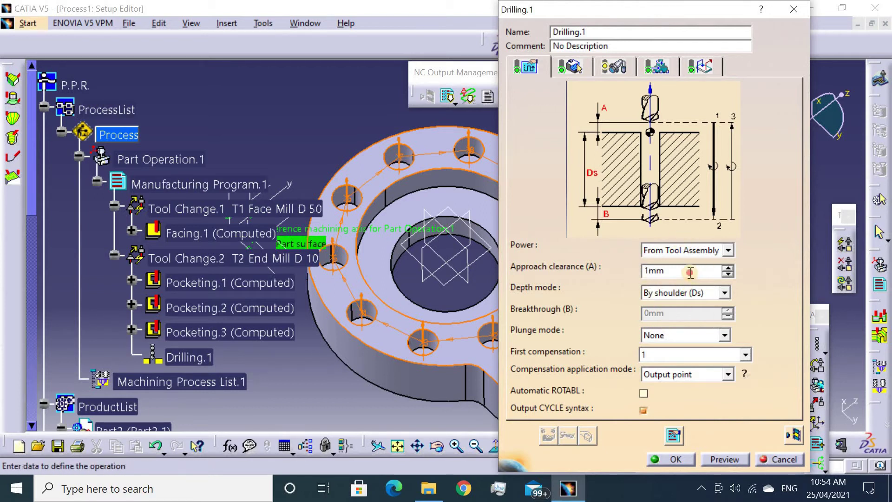
click(592, 273)
click(568, 68)
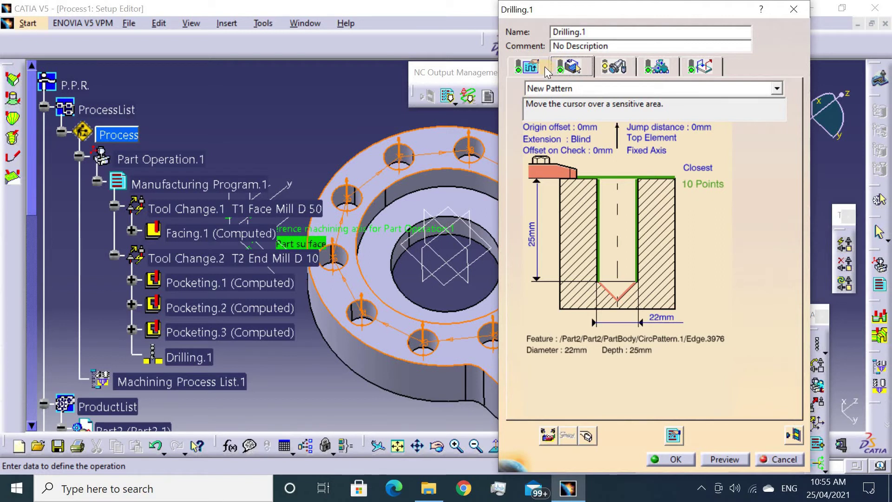
click(530, 68)
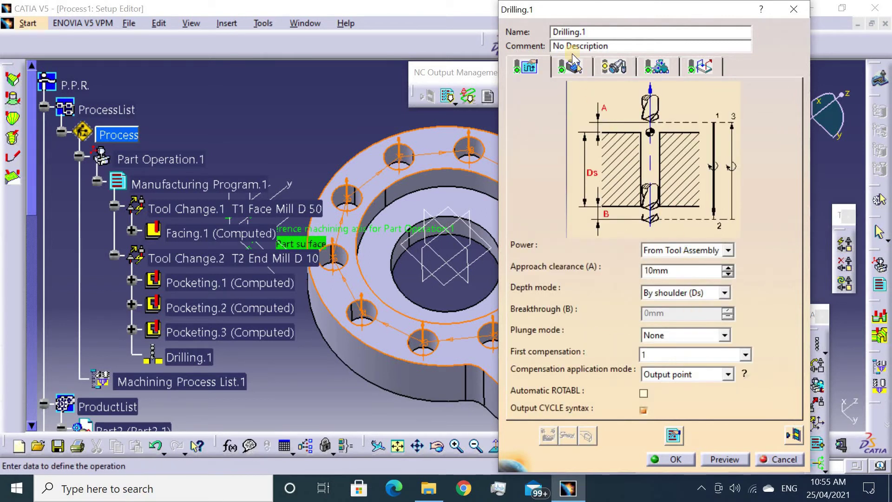
click(567, 70)
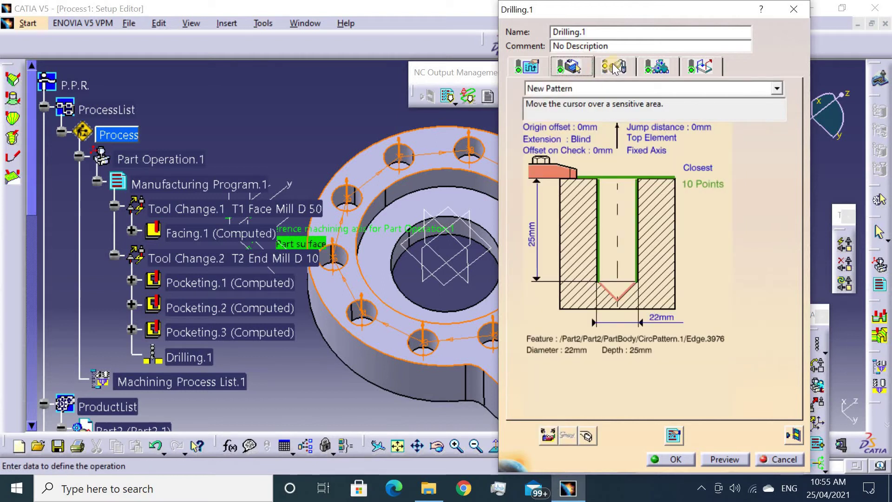
double_click(695, 128)
text(5mm)
key(Return)
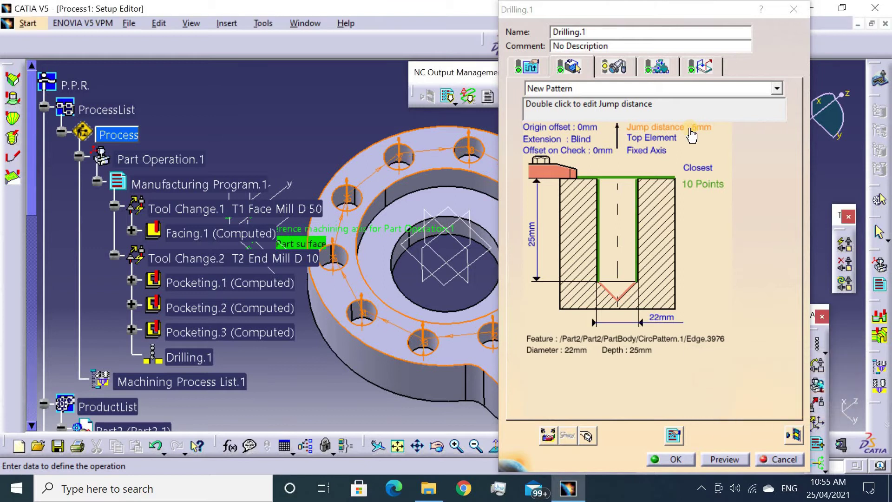
Give Drilling.1's drill a 22mm nominal diameter
click(613, 67)
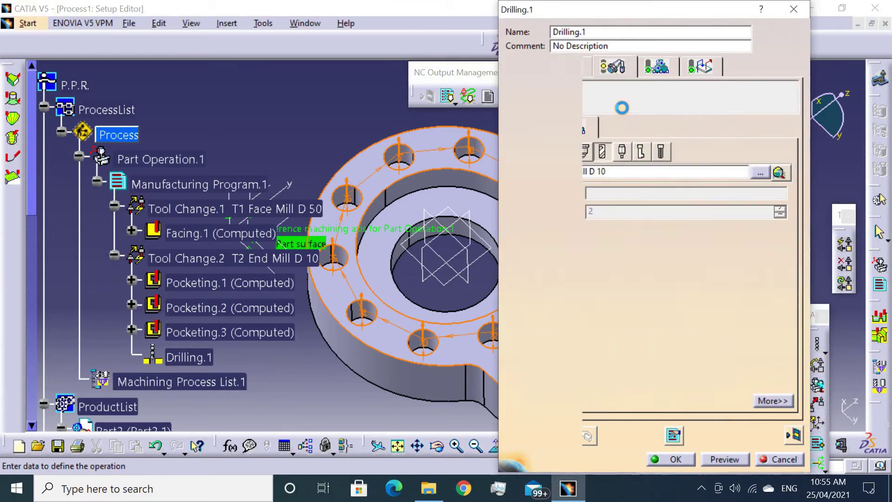
scroll(659, 325, down, 2)
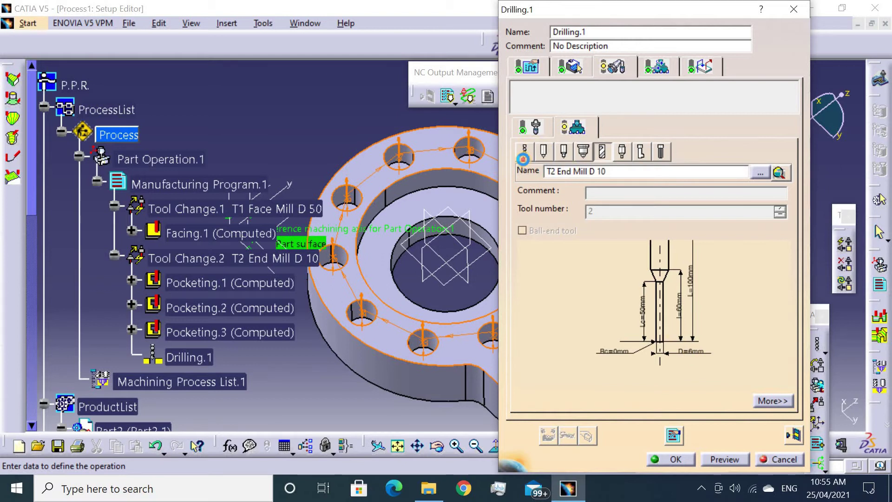
scroll(671, 333, down, 2)
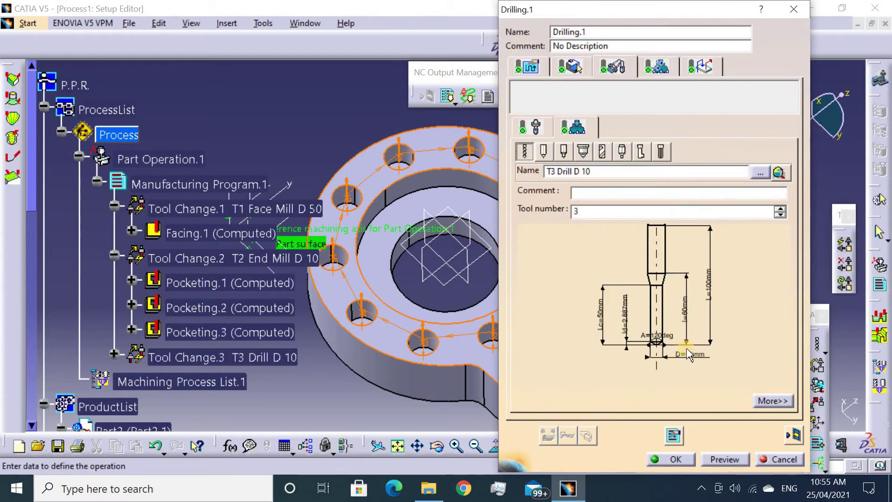
double_click(697, 360)
text(22)
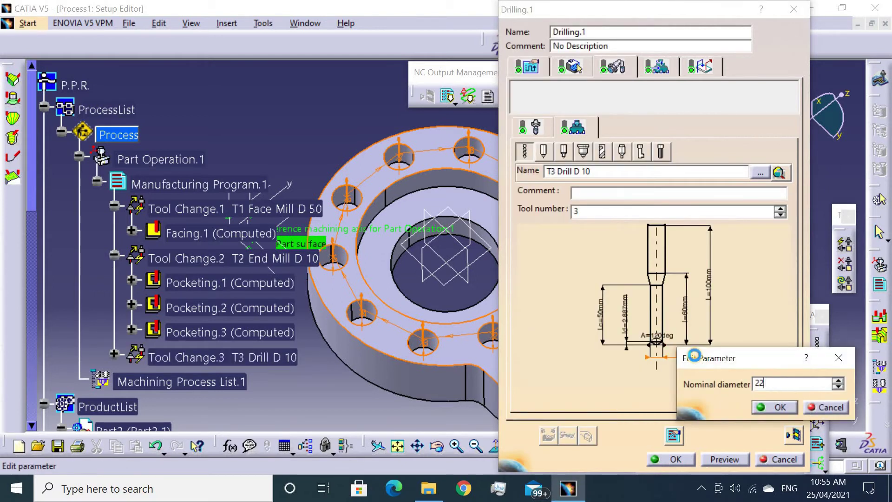
key(Return)
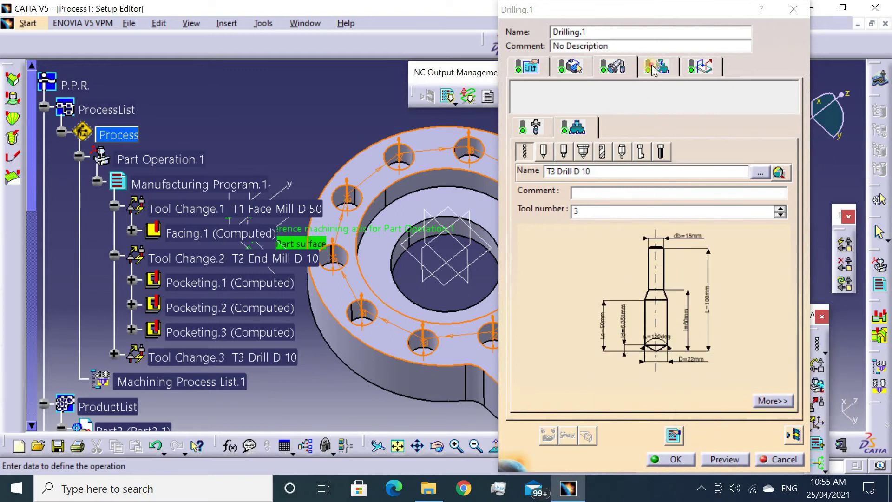
Activate the Approach, Retract and Clearance macros
click(655, 69)
click(710, 69)
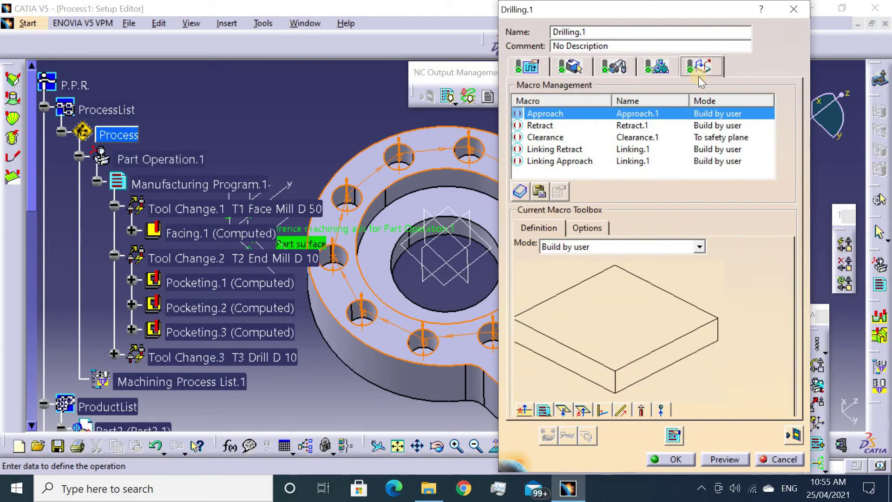
right_click(610, 116)
click(628, 122)
click(529, 127)
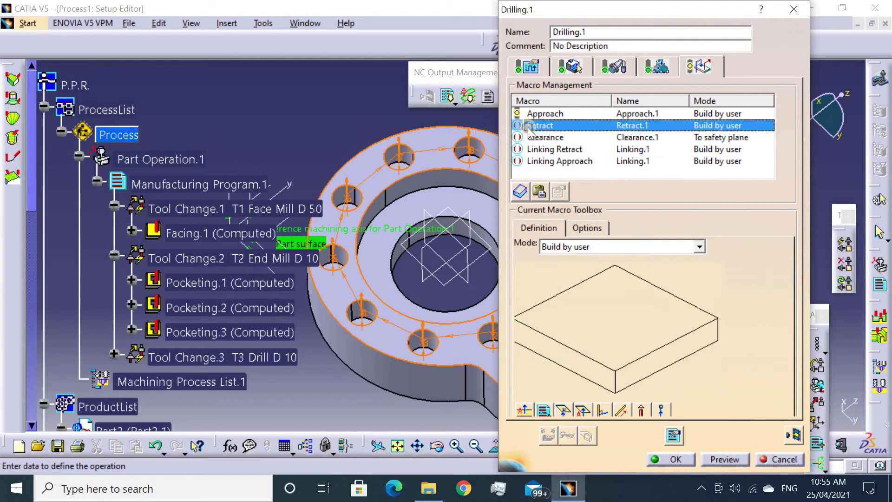
right_click(529, 126)
click(543, 134)
right_click(561, 137)
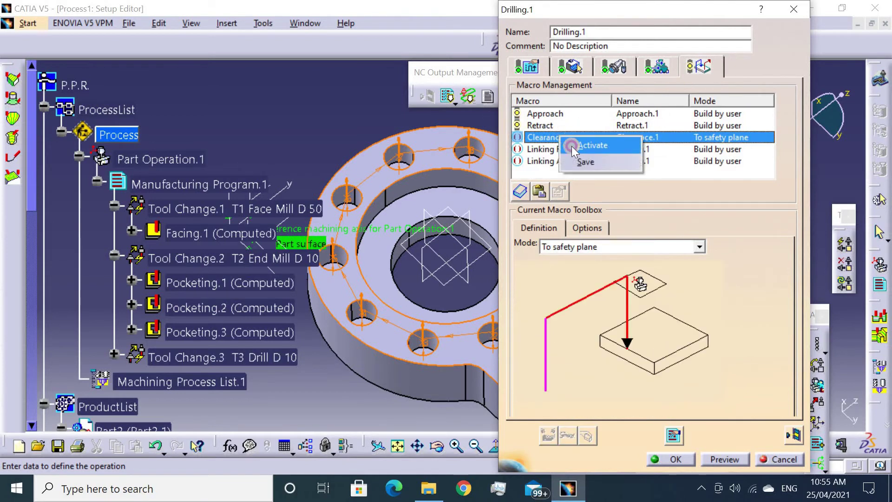
click(573, 147)
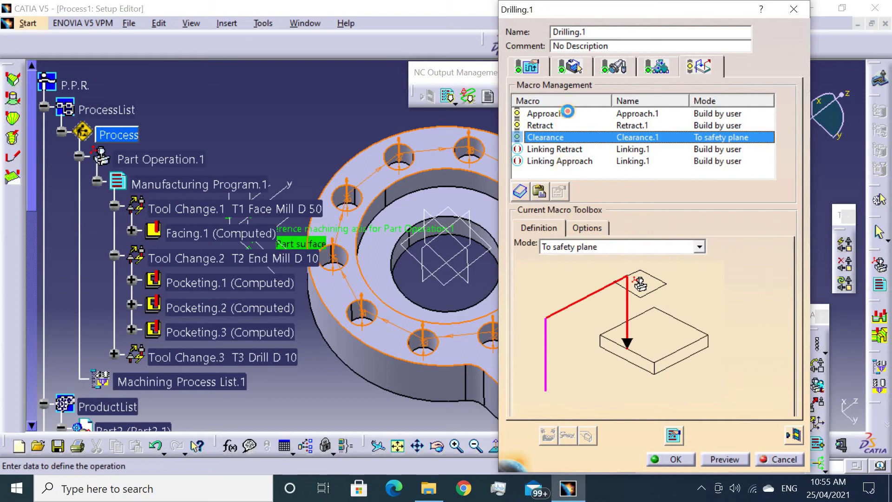
Add a 50mm axial motion to the Build-by-user Approach macro
click(567, 113)
click(580, 247)
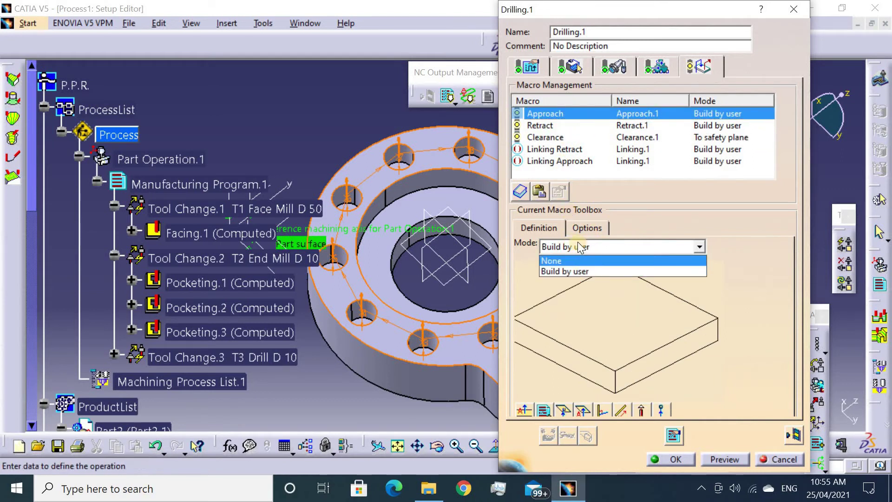
click(580, 247)
click(524, 411)
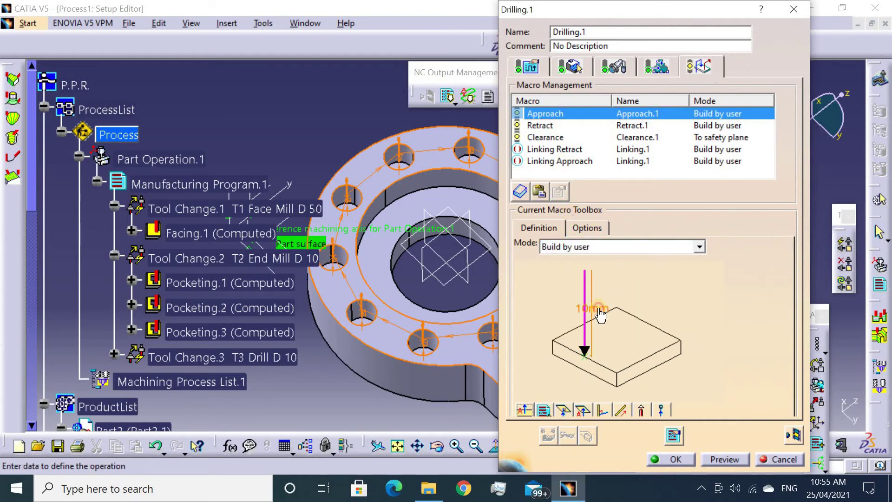
double_click(598, 309)
text(50)
key(Return)
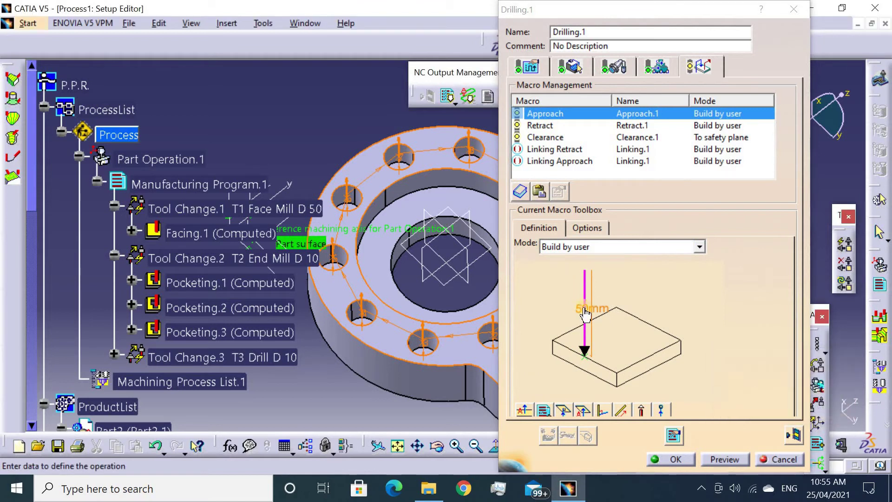
Add a 50mm axial motion to the Retract macro and review Clearance
click(550, 122)
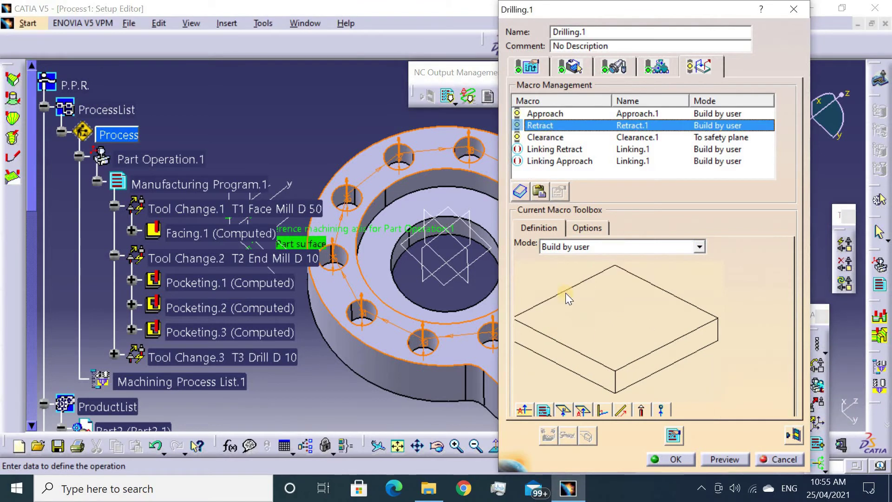
click(530, 412)
double_click(602, 310)
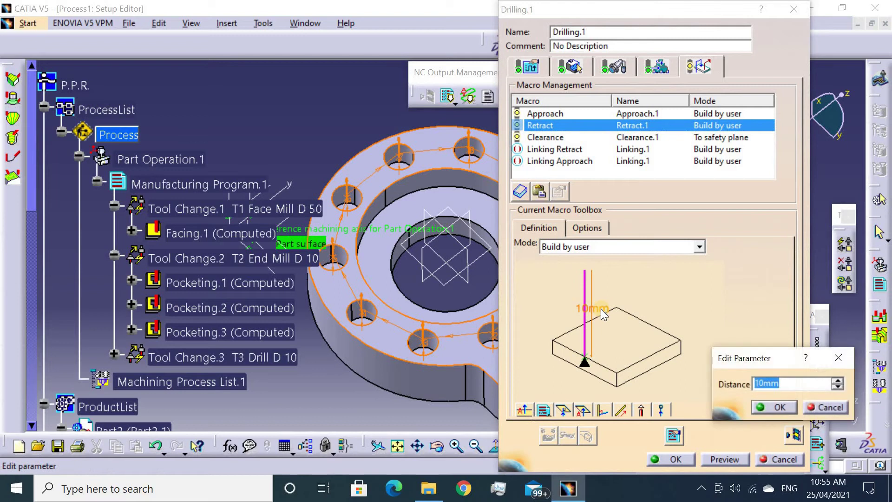
text(0)
key(Return)
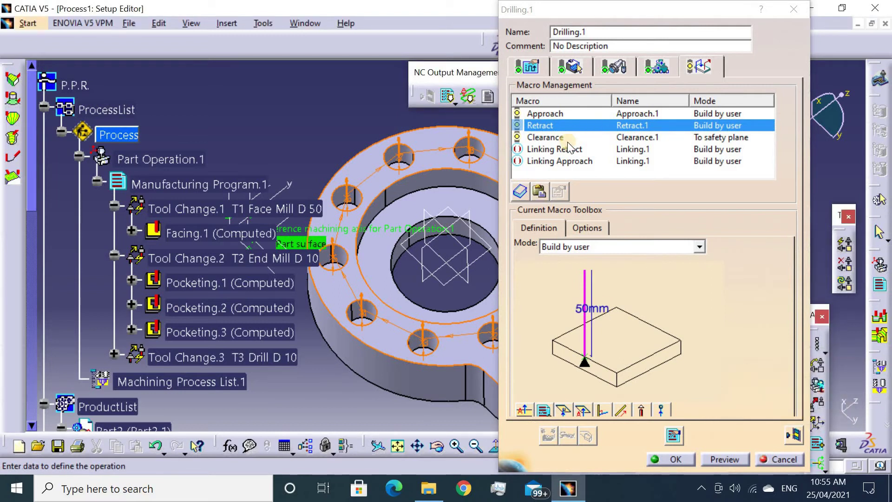
click(571, 139)
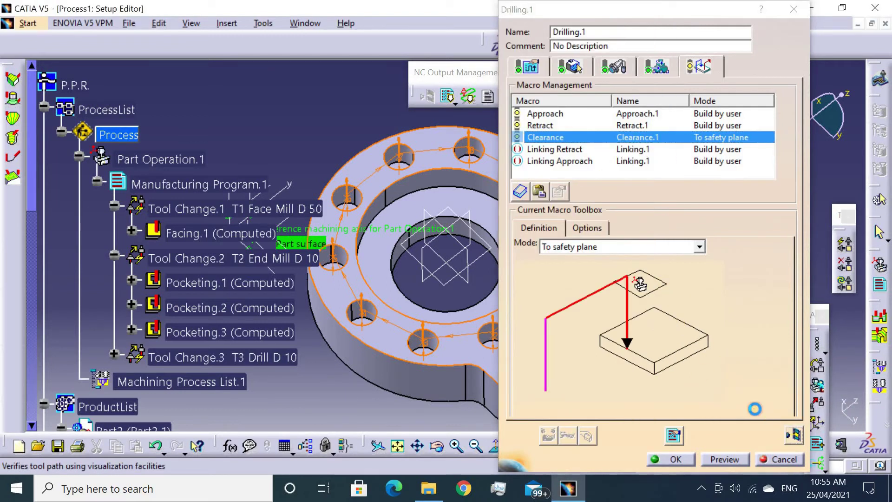
click(792, 438)
Step the drilling replay back to position 28, then switch to video simulation
mouse_move(507, 187)
middle_down()
mouse_move(462, 219)
mouse_move(514, 183)
mouse_move(533, 208)
mouse_move(558, 175)
mouse_move(529, 155)
mouse_move(434, 219)
mouse_move(398, 288)
middle_up()
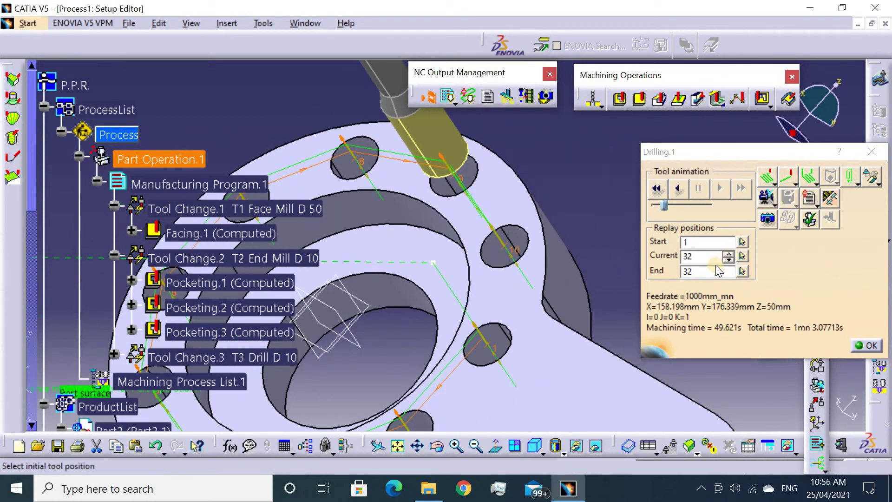
click(728, 259)
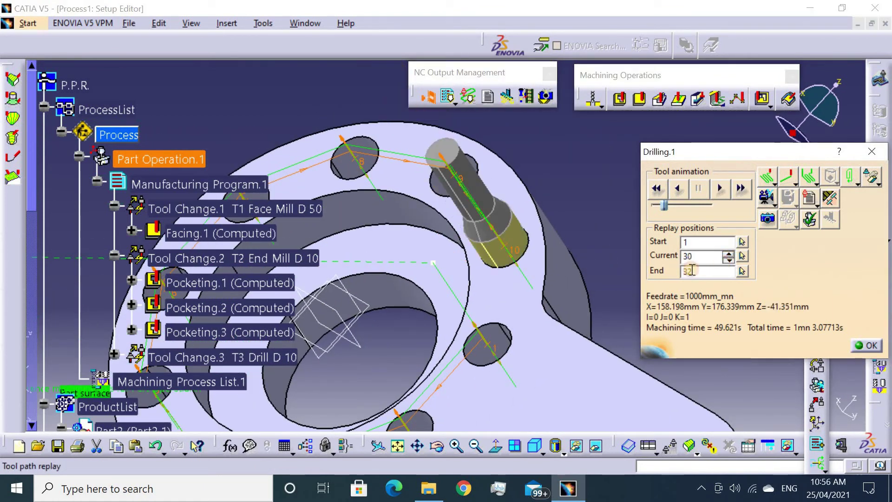
mouse_move(484, 308)
middle_down()
mouse_move(510, 349)
mouse_move(567, 293)
middle_up()
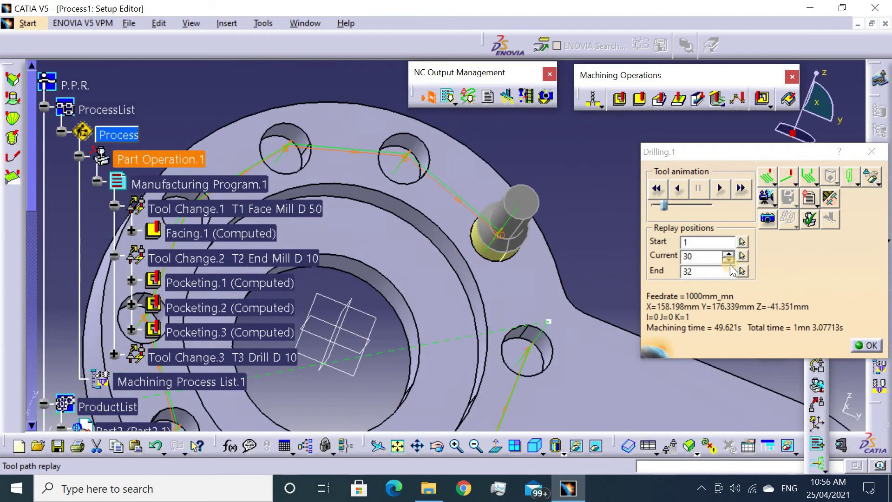
click(728, 260)
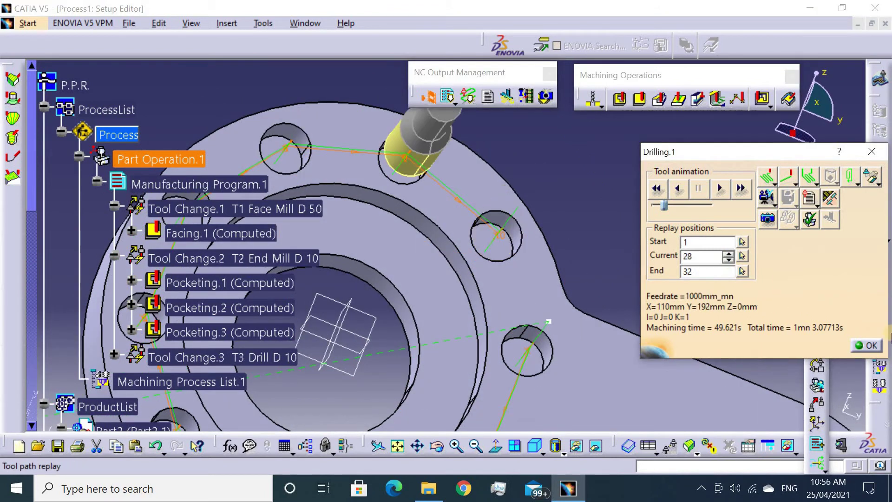
click(765, 199)
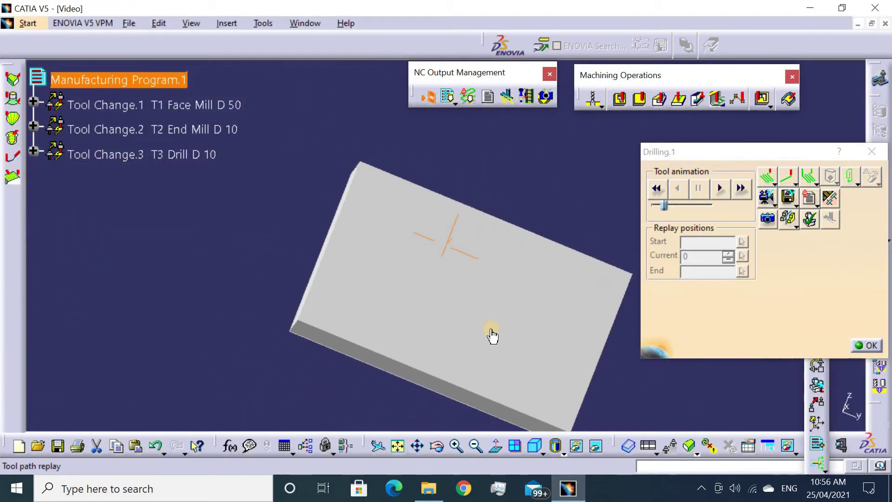
Play the full-program video simulation, orbiting to watch pockets and drilled holes, then close it
mouse_move(491, 336)
middle_down()
mouse_move(447, 303)
mouse_move(443, 261)
middle_up()
click(720, 188)
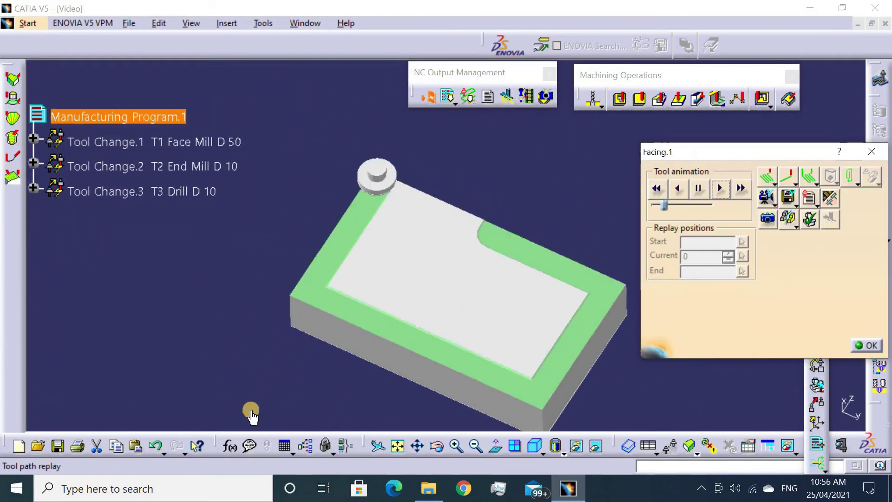
mouse_move(344, 314)
middle_down()
mouse_move(432, 342)
mouse_move(464, 293)
mouse_move(404, 291)
mouse_move(541, 323)
middle_up()
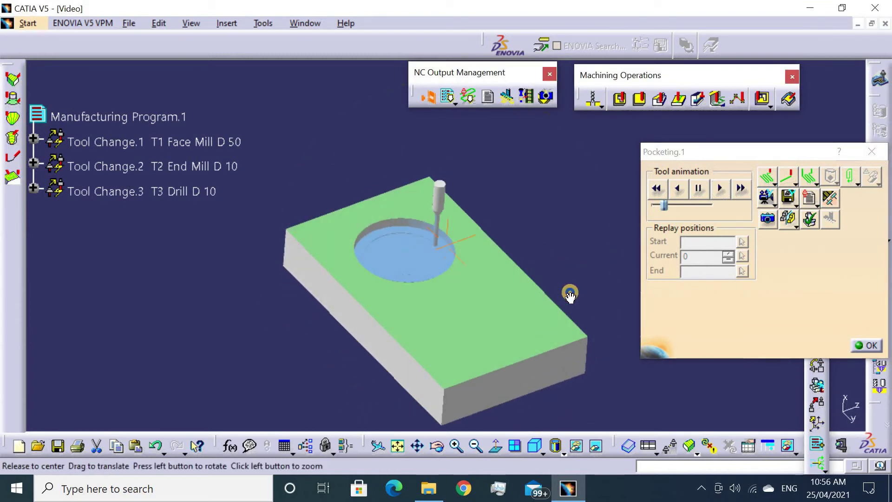
mouse_move(569, 293)
middle_down()
mouse_move(581, 290)
mouse_move(508, 302)
mouse_move(482, 256)
mouse_move(500, 257)
middle_up()
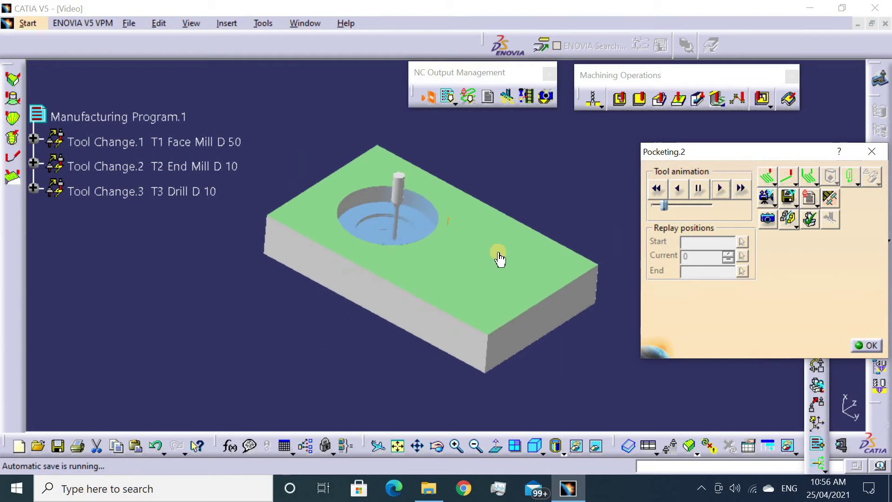
mouse_move(375, 223)
middle_down()
mouse_move(364, 265)
mouse_move(404, 241)
mouse_move(338, 272)
middle_up()
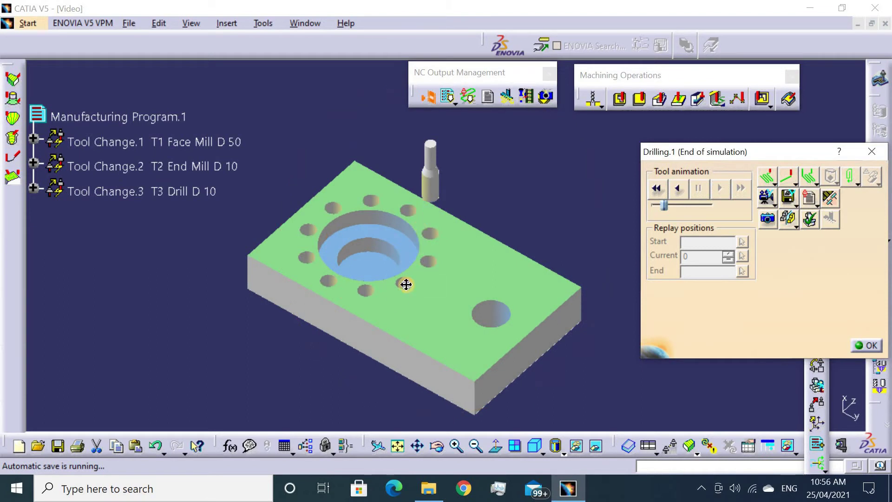
mouse_move(406, 285)
middle_down()
mouse_move(460, 215)
mouse_move(450, 189)
mouse_move(427, 262)
mouse_move(483, 215)
middle_up()
click(866, 345)
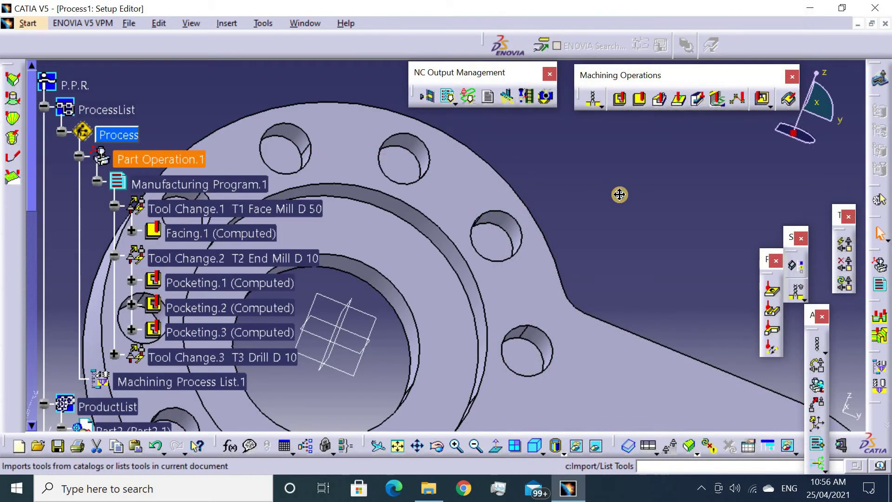
Delete Tool Change.4 from the machining program
mouse_move(619, 194)
ctrl+middle_down()
mouse_move(630, 255)
mouse_move(476, 341)
mouse_move(513, 189)
ctrl+middle_up()
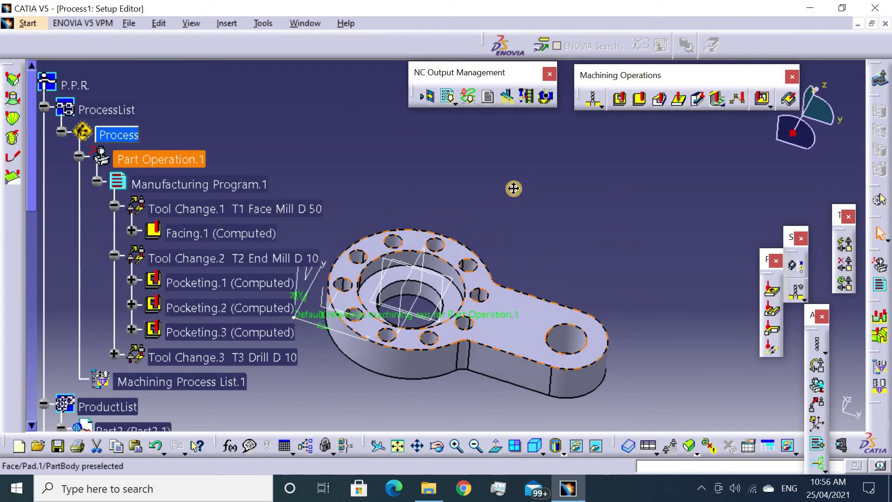
click(113, 355)
scroll(139, 325, down, 3)
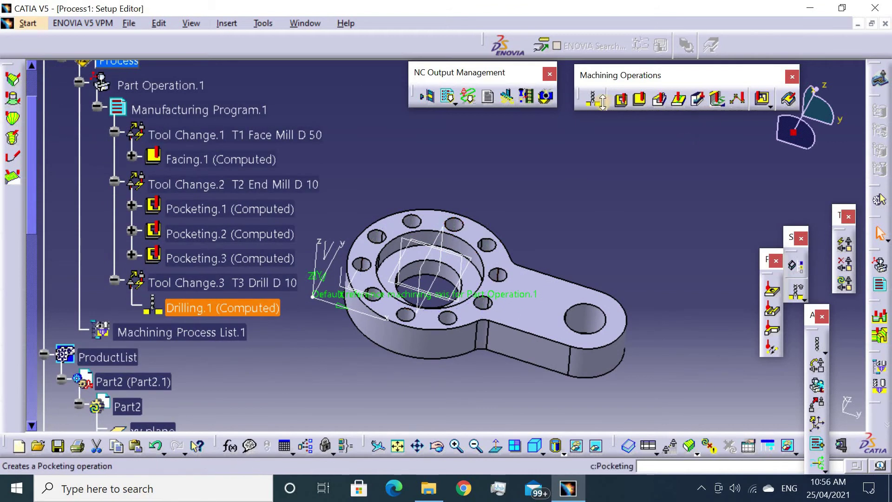
click(658, 98)
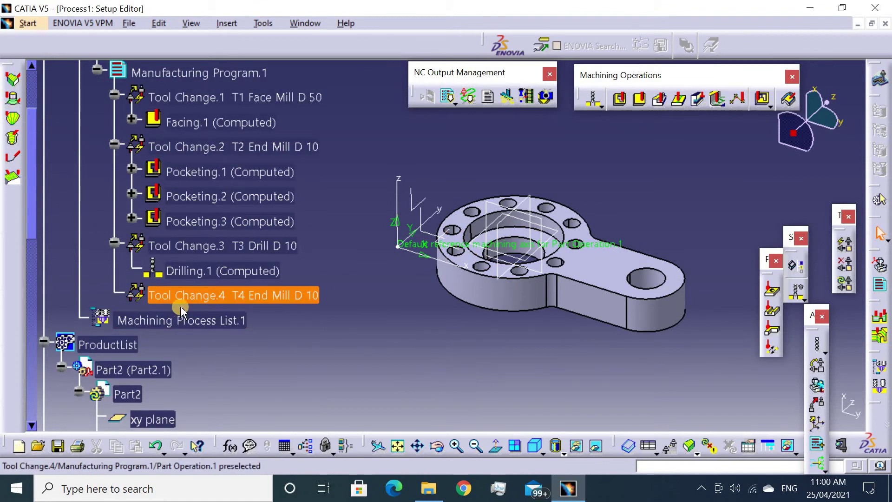
right_click(181, 311)
click(232, 263)
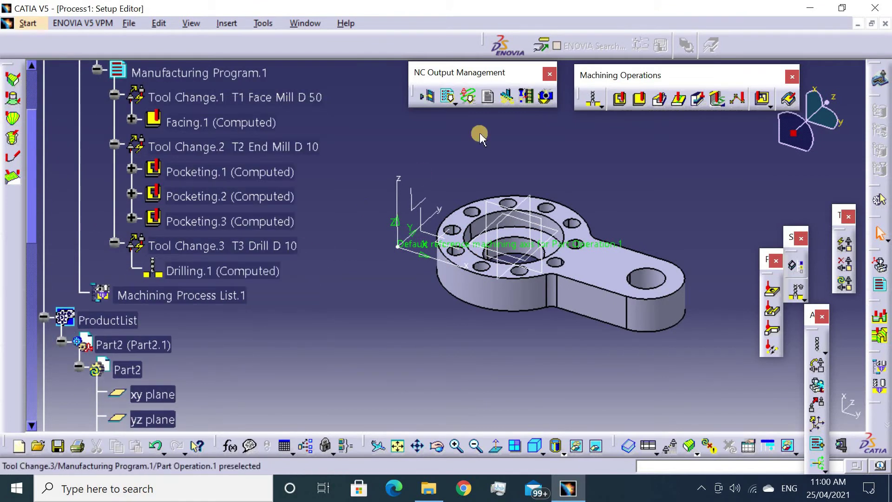
Insert a profile contouring after Drilling.1 with the part's top and underside faces as planes
click(658, 99)
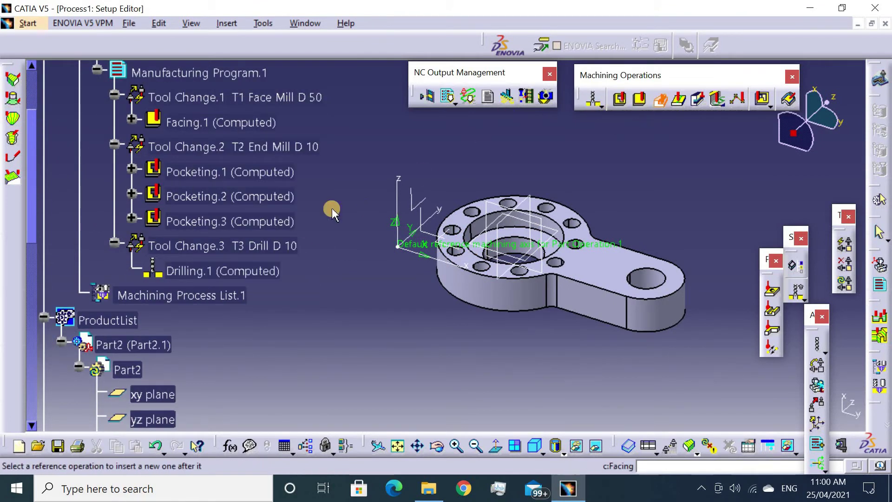
click(226, 272)
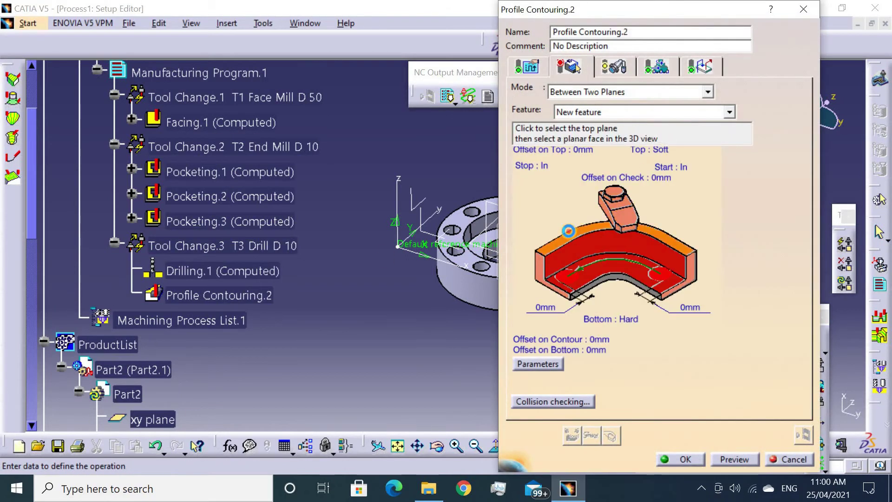
click(623, 210)
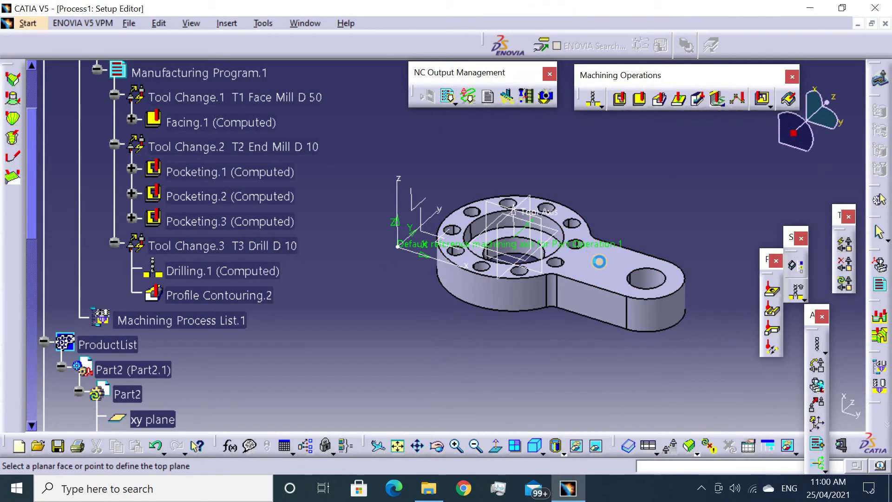
click(622, 270)
click(532, 305)
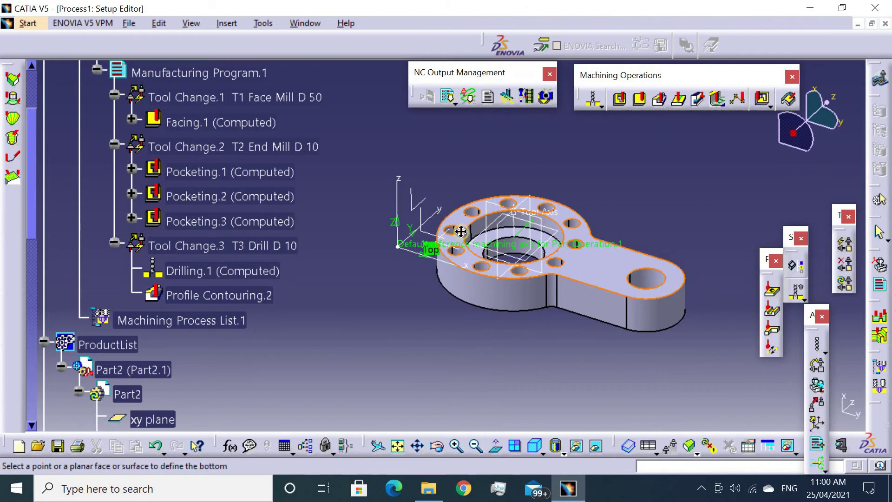
mouse_move(404, 366)
middle_down()
mouse_move(423, 280)
mouse_move(455, 221)
middle_up()
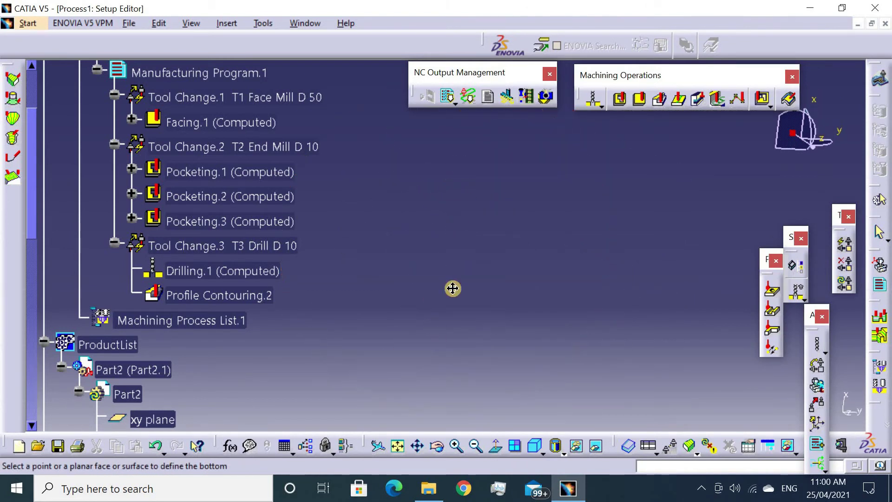
click(398, 442)
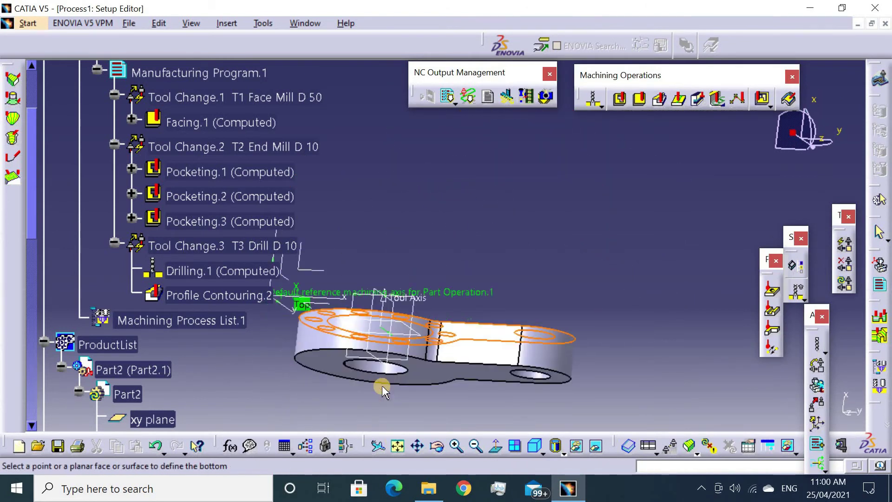
click(343, 258)
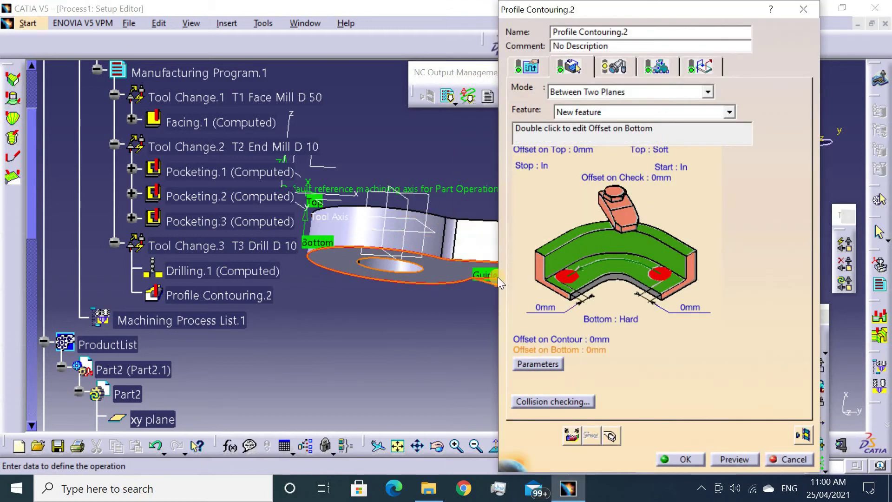
Set a closed tool path with 2mm between paths, reviewing the finishing and HSM options
middle_drag(462, 156, 462, 191)
click(529, 65)
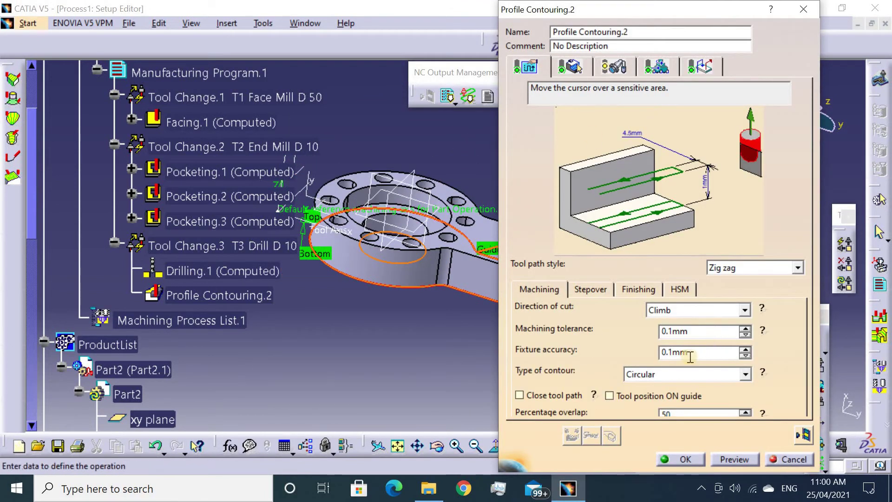
click(547, 400)
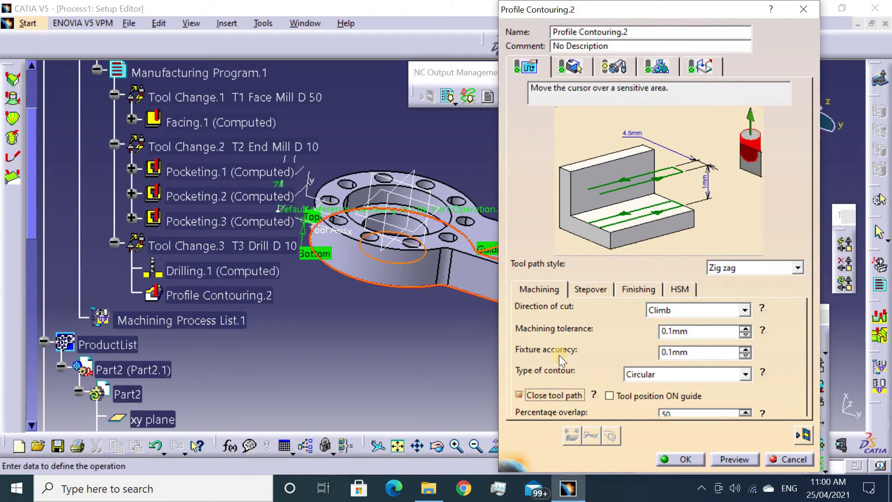
click(577, 291)
click(647, 347)
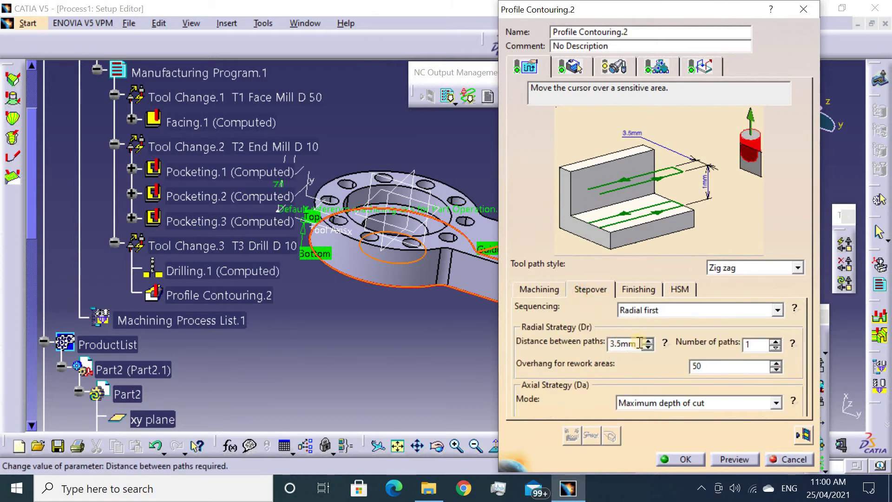
drag(640, 343, 541, 335)
text(2)
key(Return)
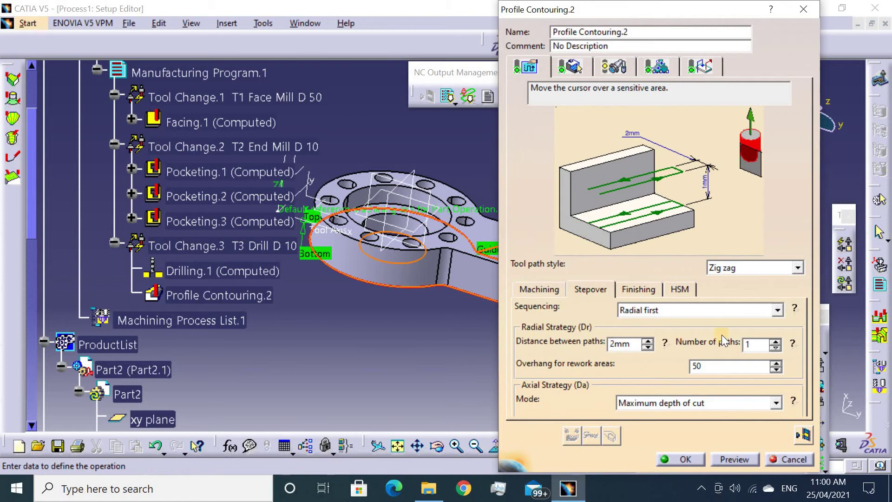
drag(752, 345, 735, 353)
click(640, 289)
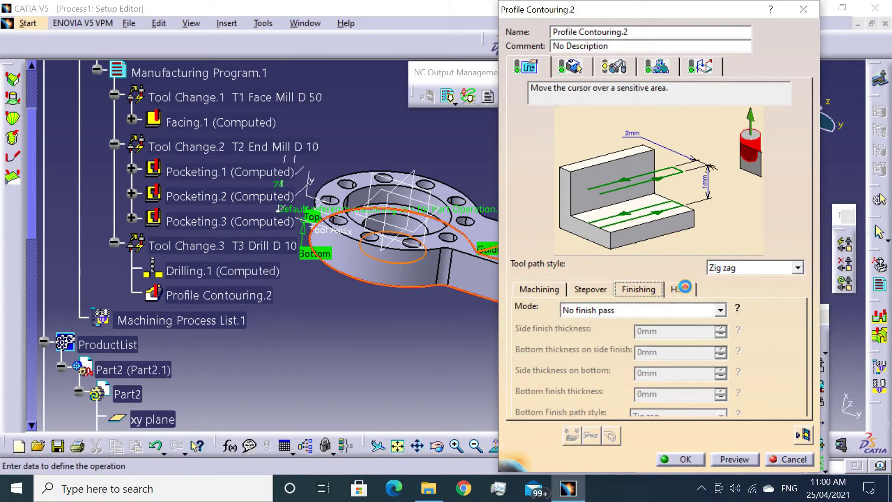
click(679, 289)
click(673, 70)
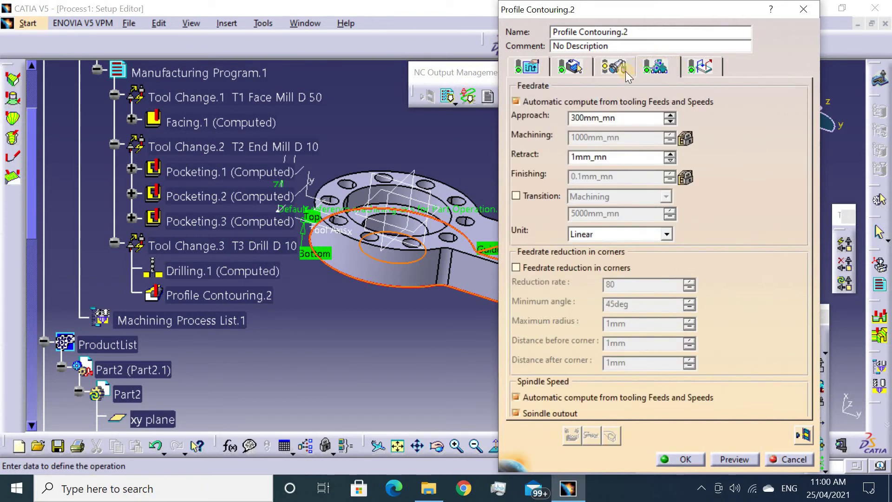
Activate the Clearance macro and make the retract move Axial at 50mm
click(688, 69)
right_click(555, 137)
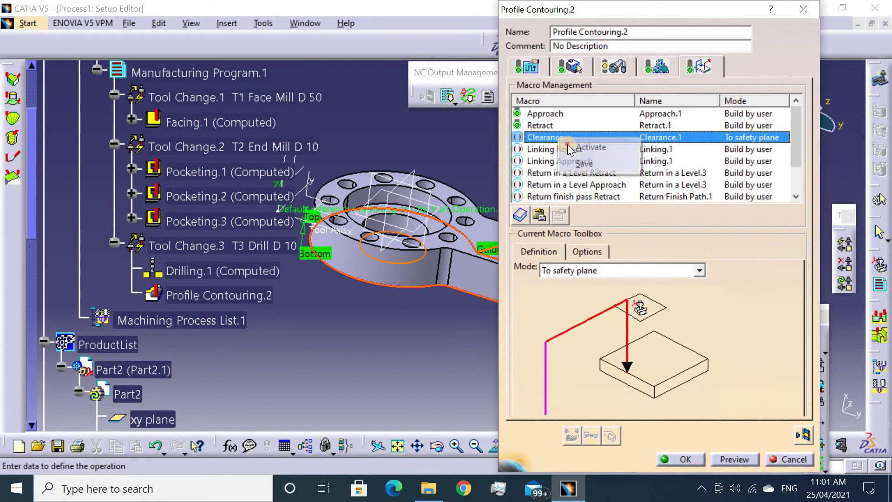
click(560, 138)
click(540, 125)
click(580, 270)
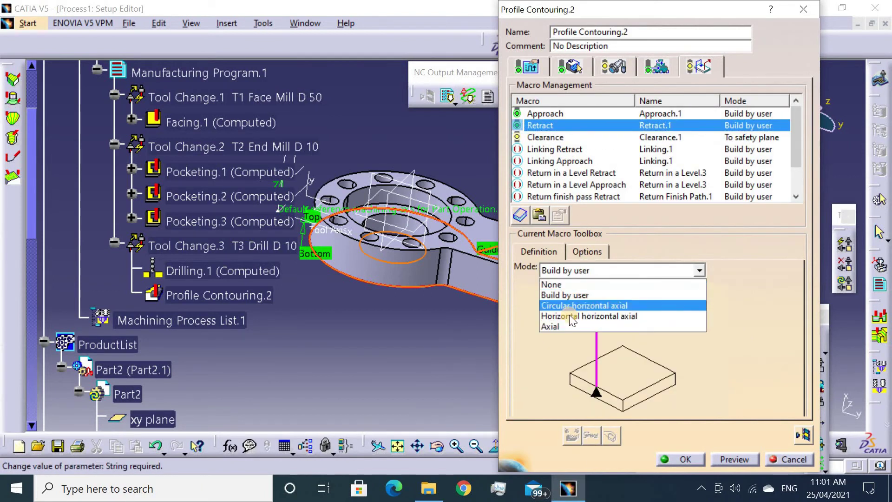
click(562, 326)
double_click(595, 331)
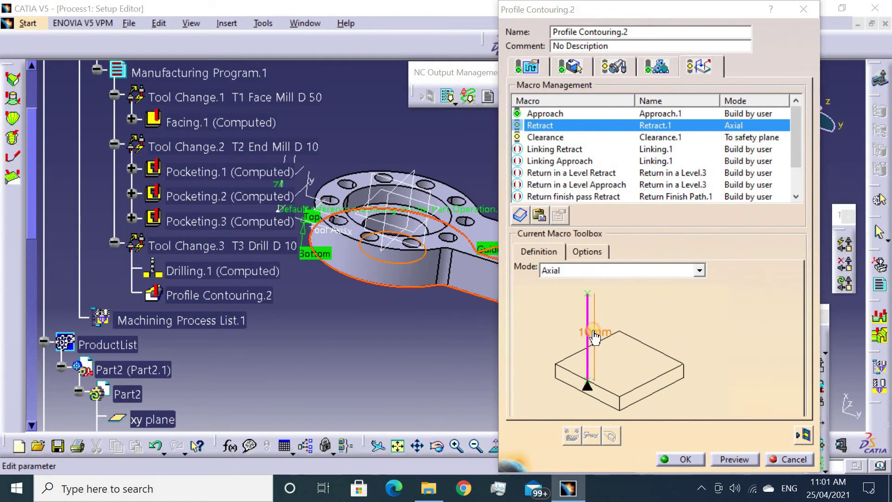
text(50)
key(Return)
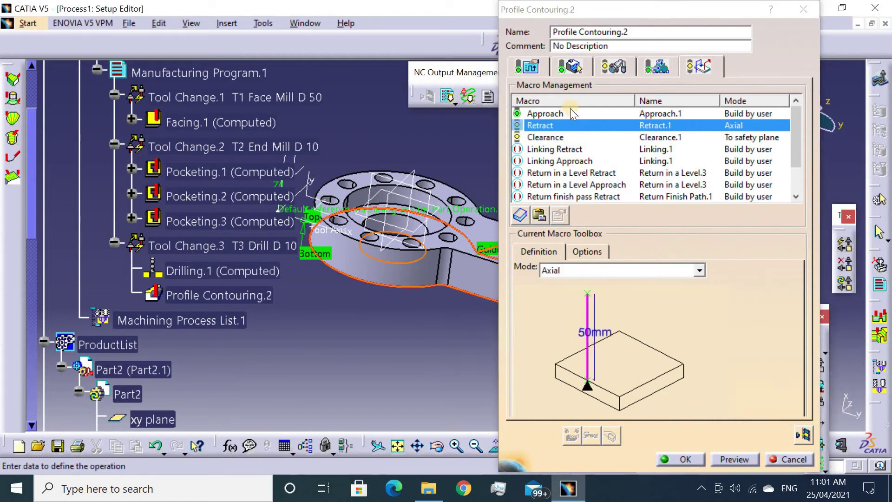
Make the approach move Axial at 50mm
click(573, 113)
click(578, 271)
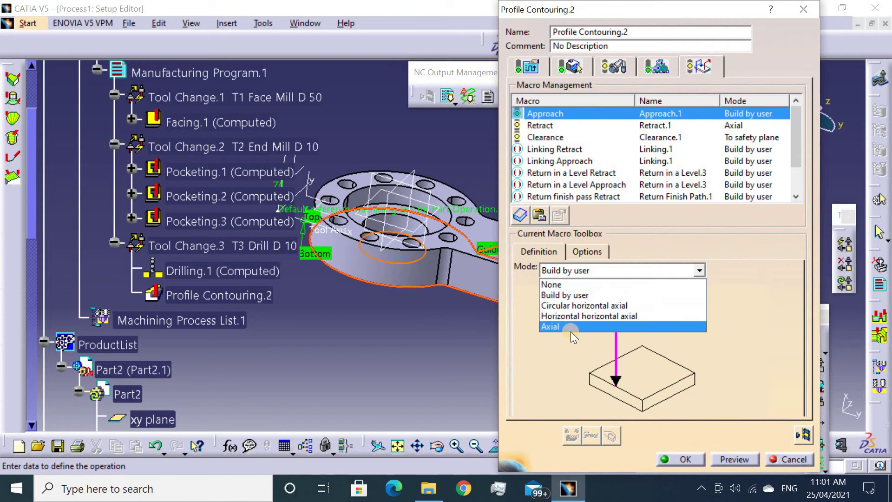
click(582, 325)
double_click(612, 328)
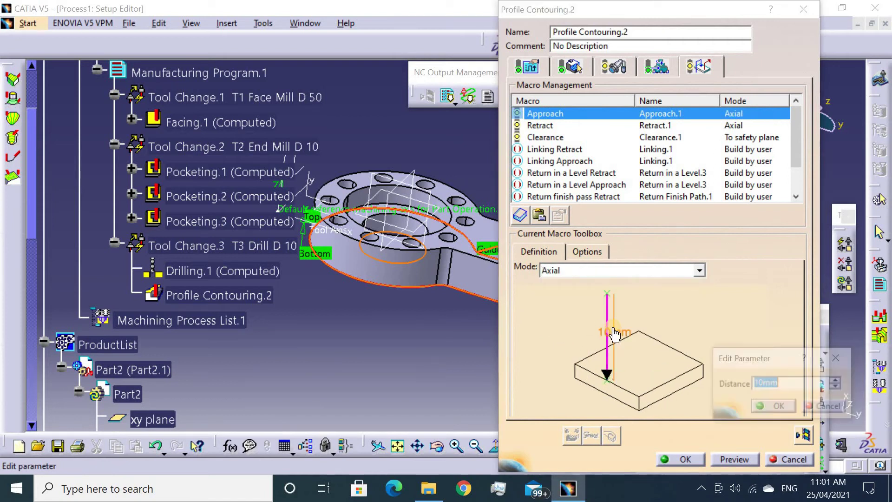
text(50)
key(Return)
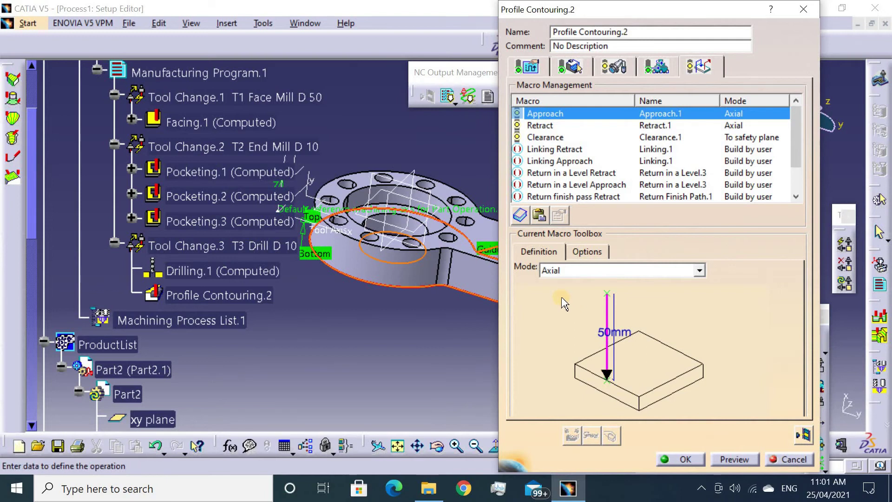
mouse_move(418, 306)
middle_down()
mouse_move(409, 323)
mouse_move(343, 312)
mouse_move(353, 316)
middle_up()
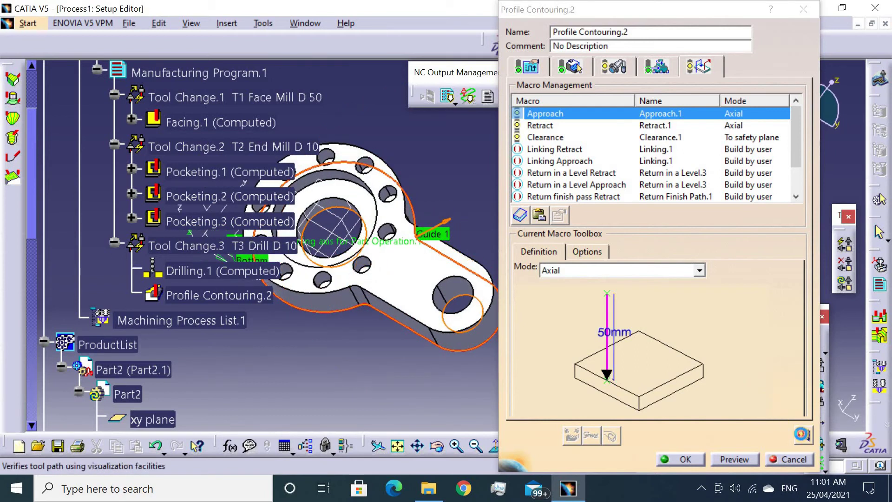
Compute and replay the Profile Contouring.2 tool path, rotating the part to inspect it
click(803, 434)
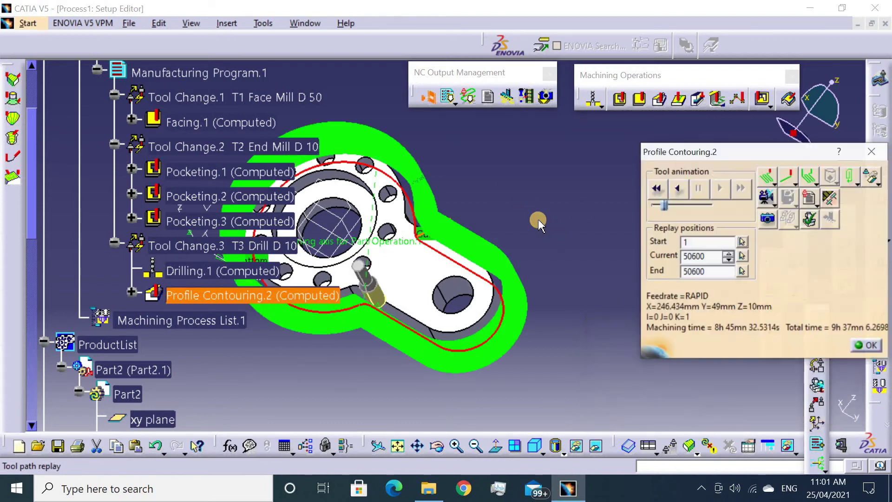
mouse_move(591, 219)
middle_down()
mouse_move(479, 236)
mouse_move(445, 317)
middle_up()
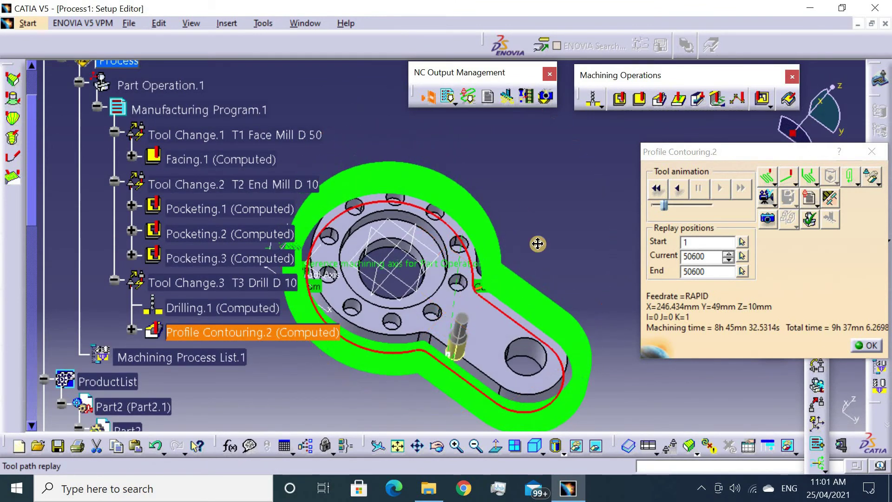
middle_drag(537, 243, 260, 353)
scroll(186, 343, down, 5)
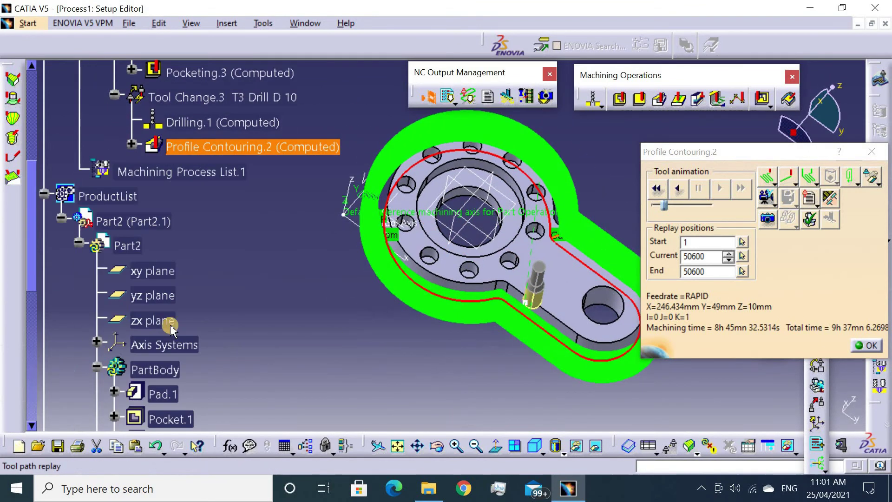
Switch to Top view, centre the part, and hide Body.2
click(542, 452)
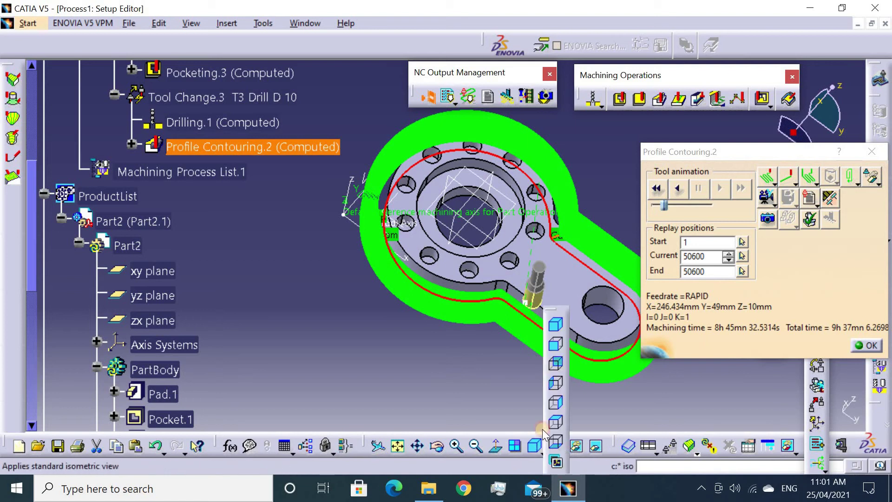
click(551, 346)
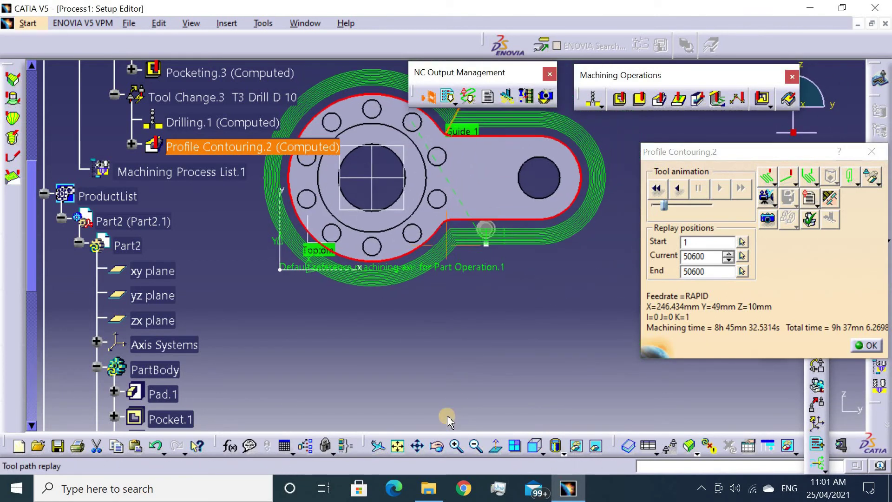
middle_drag(459, 380, 246, 323)
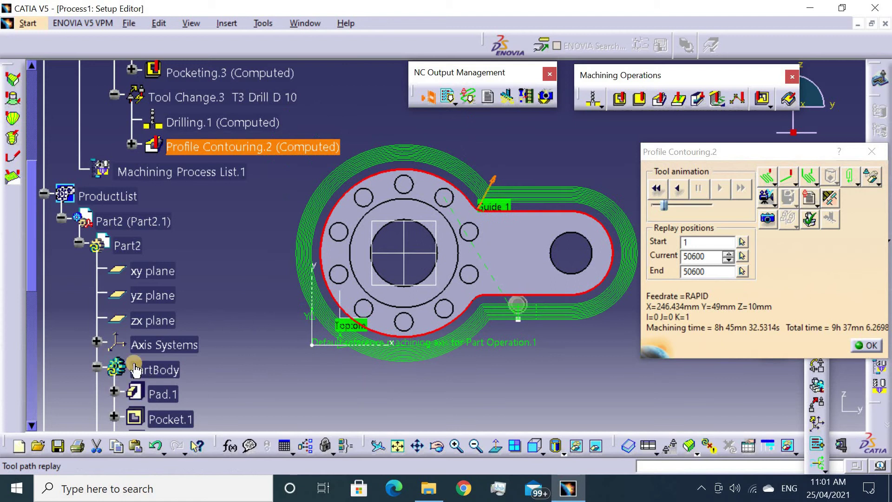
scroll(134, 390, down, 5)
scroll(139, 353, down, 2)
right_click(156, 316)
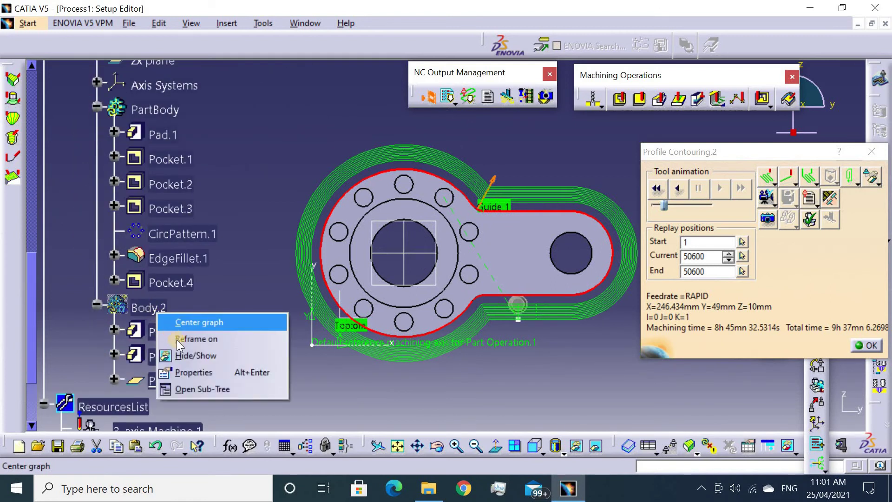
click(193, 356)
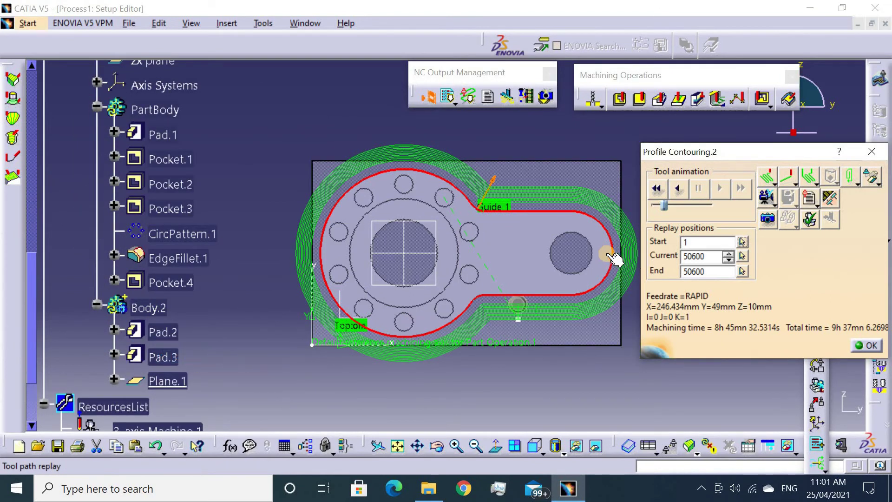
Close the replay and switch the tool to the T5 End Mill D 10 with 0mm corner radius
click(869, 345)
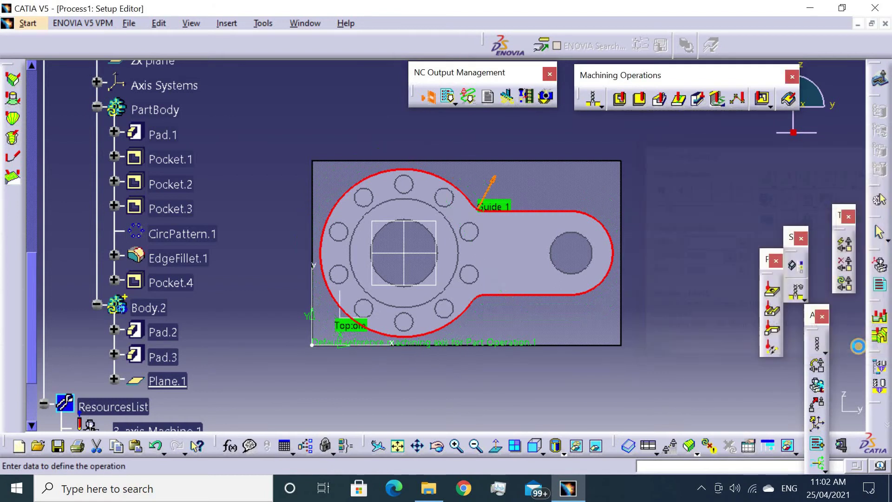
click(612, 70)
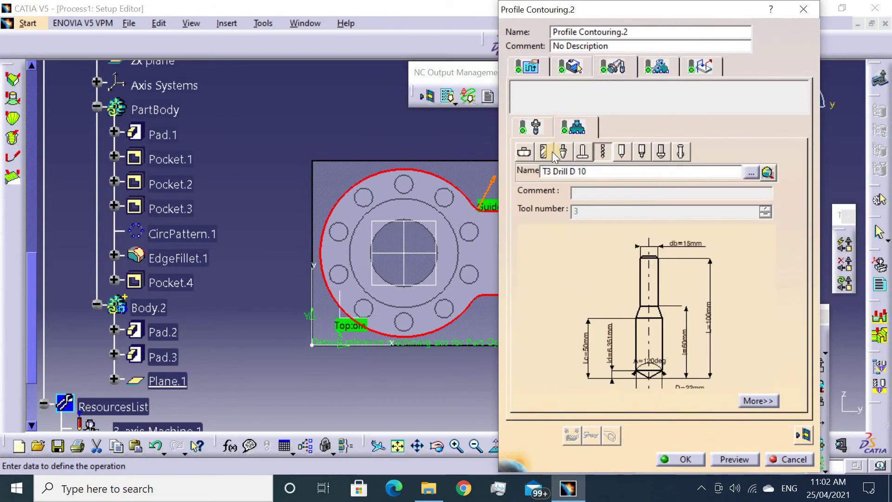
click(543, 152)
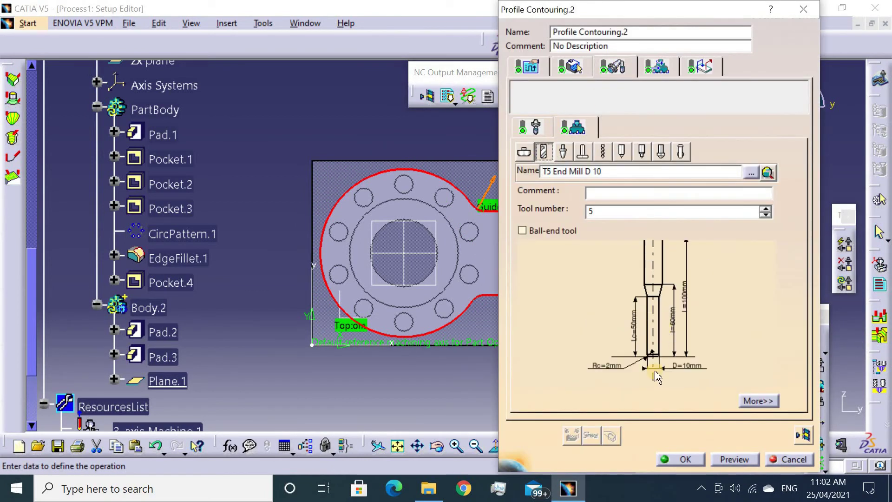
double_click(616, 369)
text(0)
key(Return)
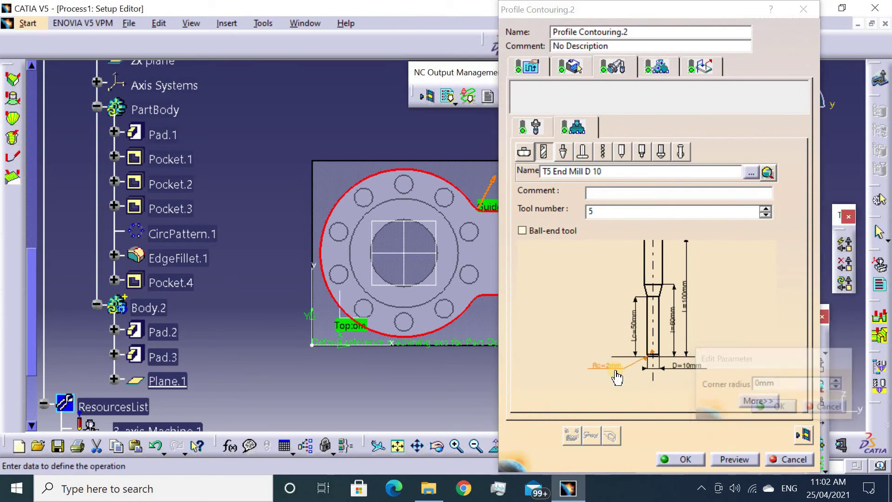
Review feeds and geometry, then set the stepover to 32 radial paths
click(667, 71)
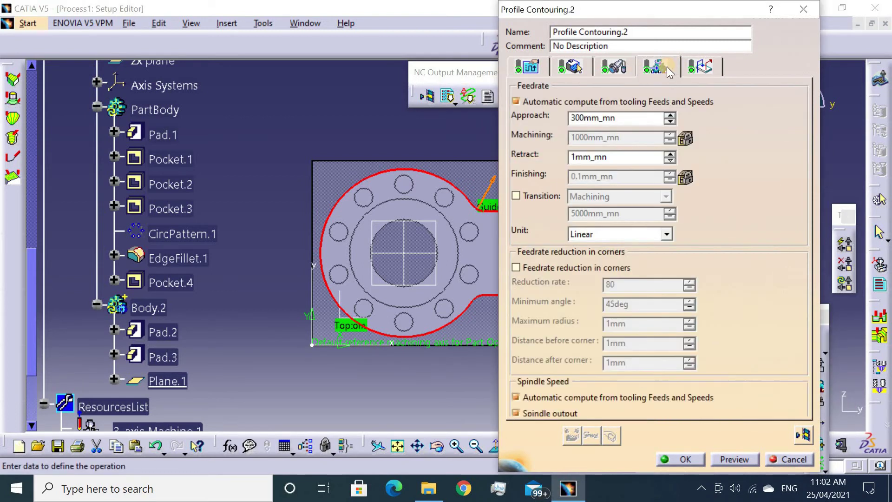
click(572, 70)
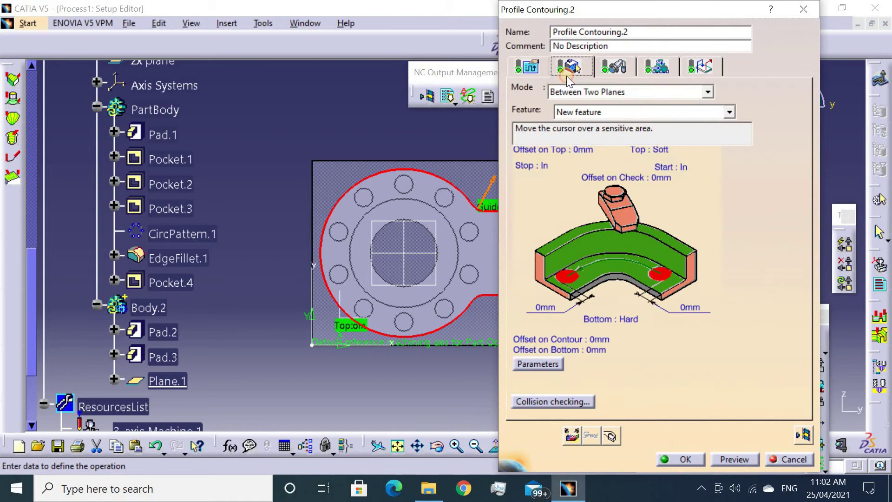
click(529, 61)
click(589, 289)
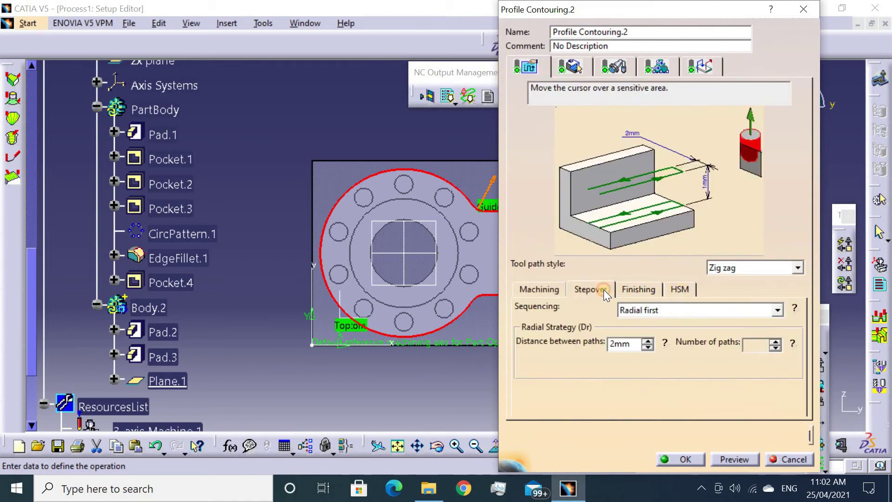
click(776, 341)
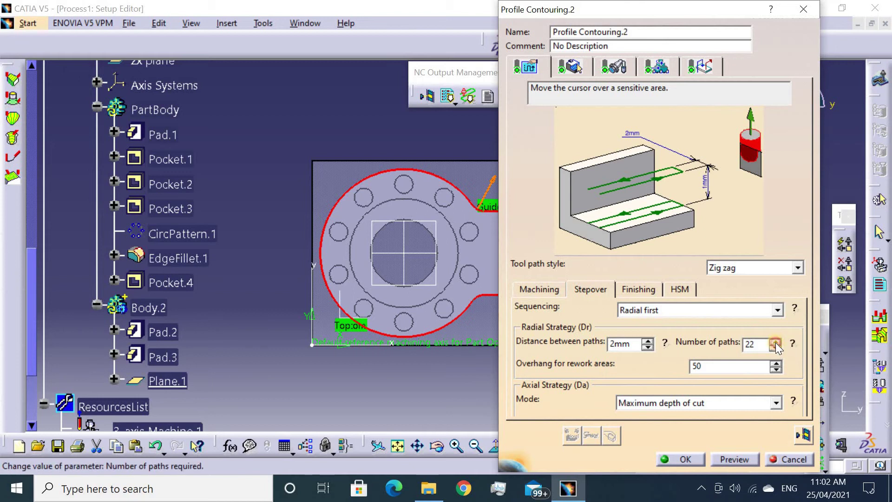
click(802, 434)
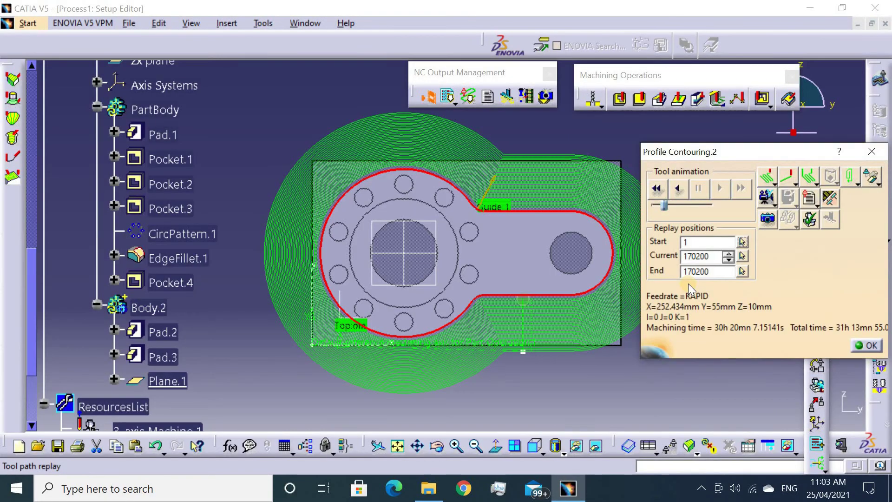
click(868, 346)
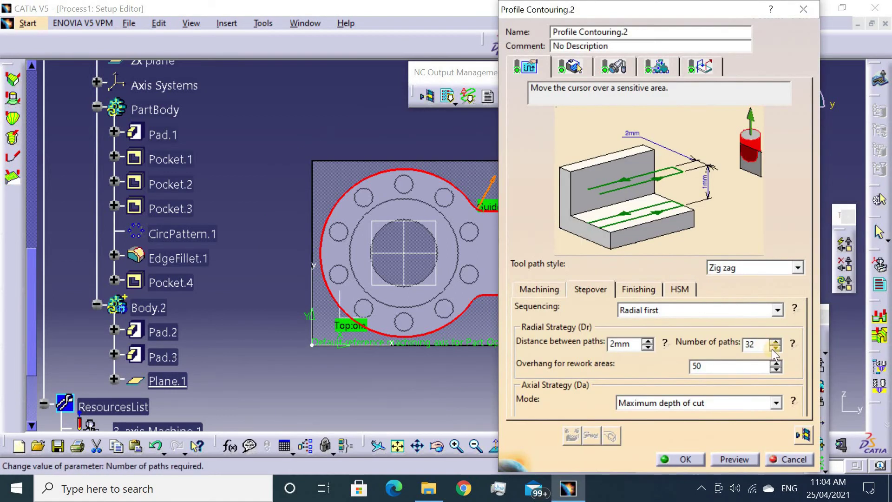
Raise the radial paths to 35, replay the recomputed toolpath, and zoom in around the lever
click(775, 341)
click(803, 435)
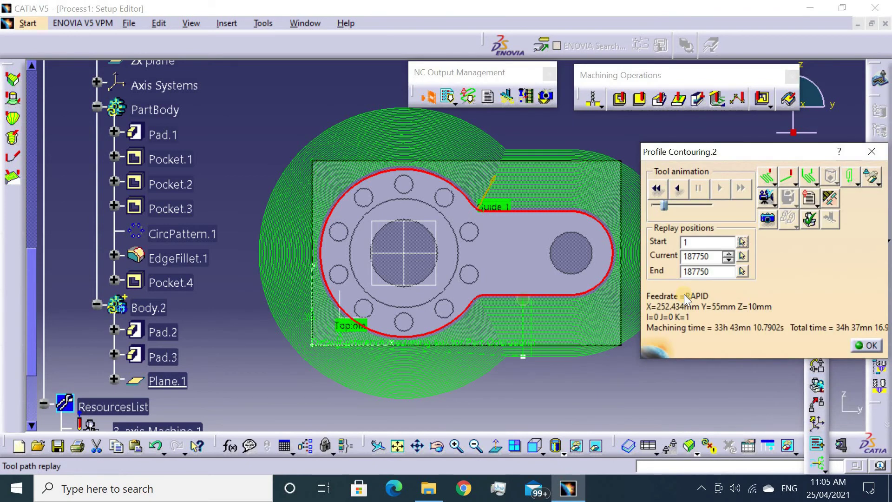
middle_drag(562, 344, 489, 364)
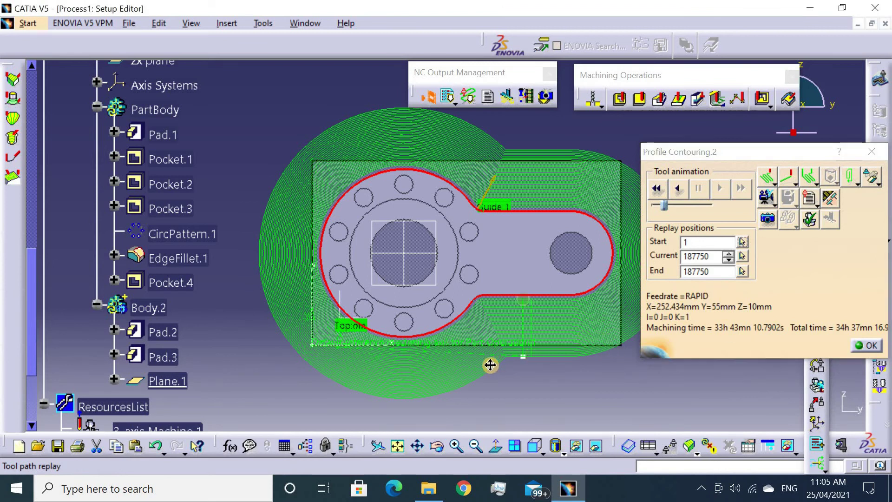
right_click(516, 345)
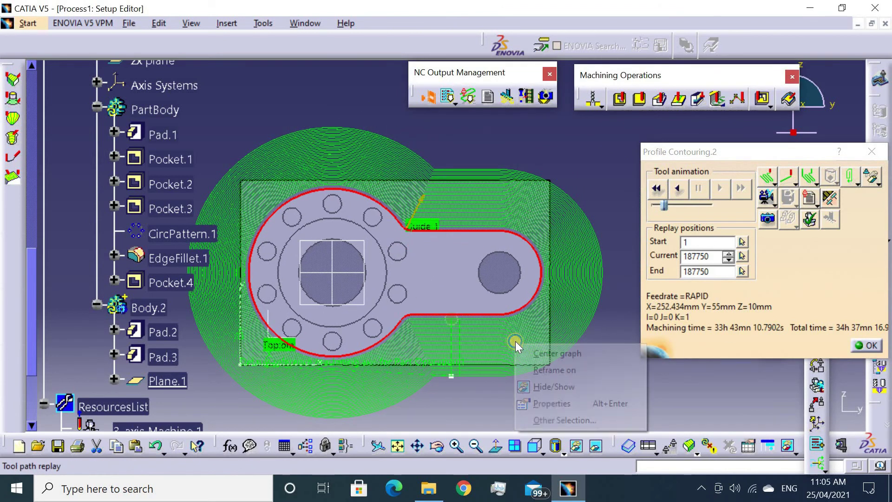
click(623, 295)
mouse_move(571, 362)
middle_down()
mouse_move(598, 309)
mouse_move(448, 295)
mouse_move(506, 320)
middle_up()
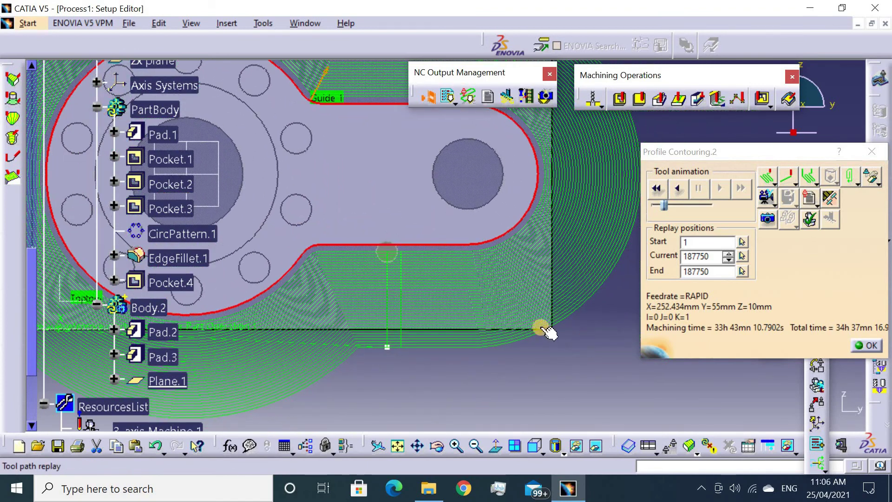
mouse_move(564, 358)
middle_down()
mouse_move(549, 386)
mouse_move(530, 312)
mouse_move(527, 364)
mouse_move(542, 350)
middle_up()
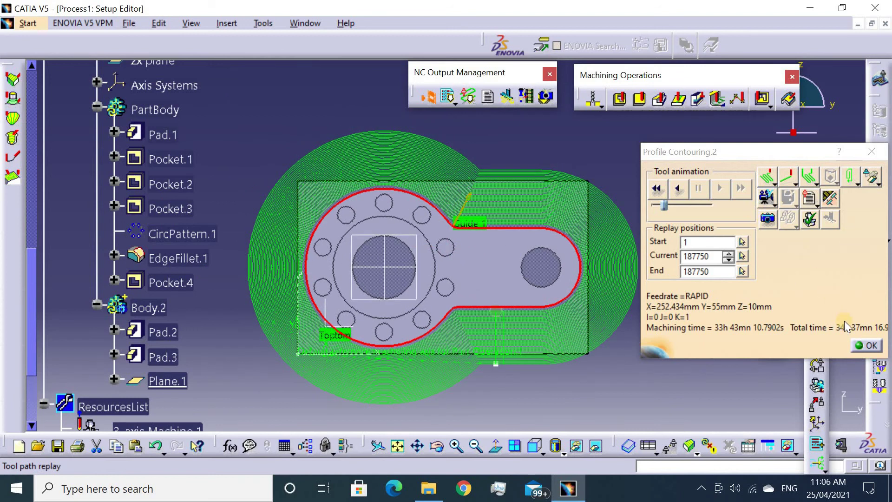
click(864, 346)
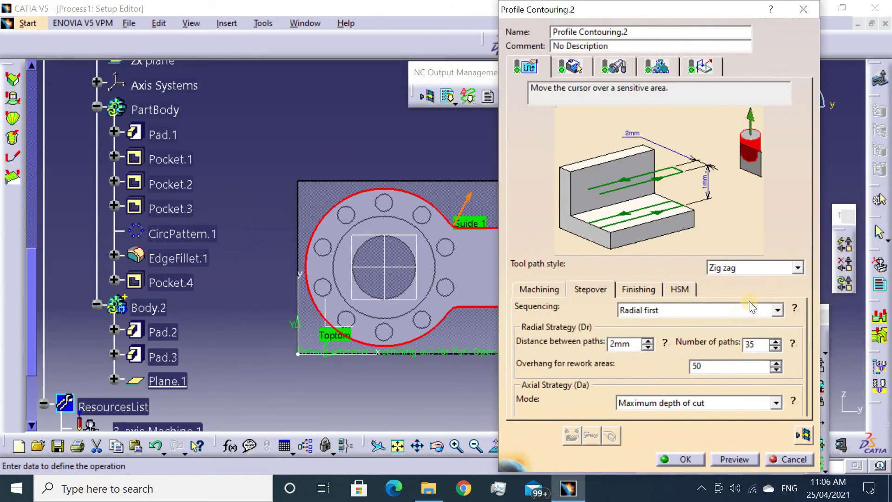
Increase the stepover paths, replay the recomputed toolpath, and start the video simulation
double_click(775, 342)
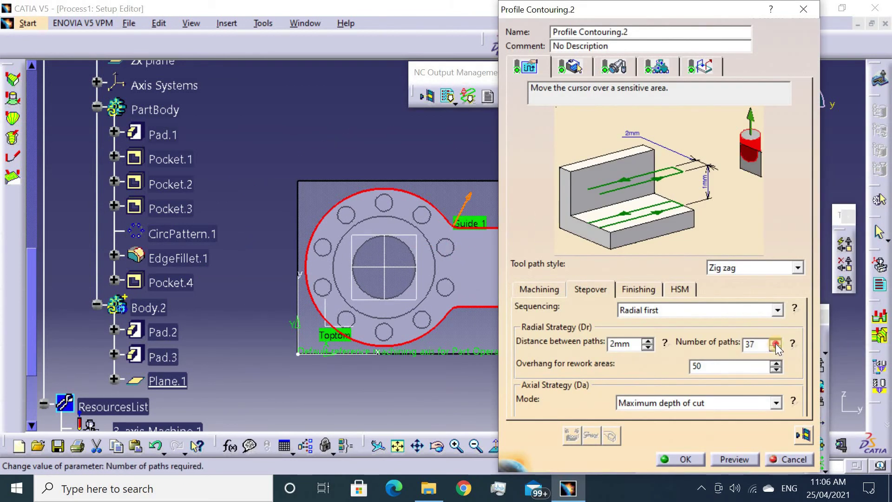
click(804, 435)
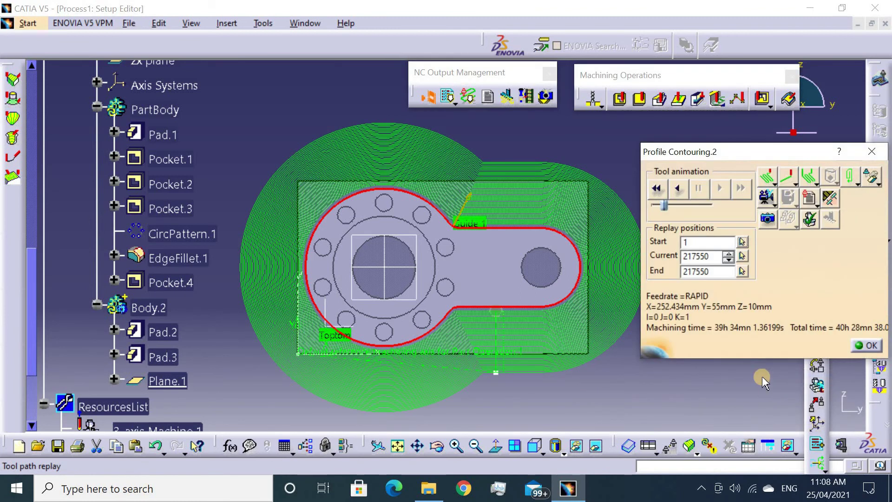
click(760, 201)
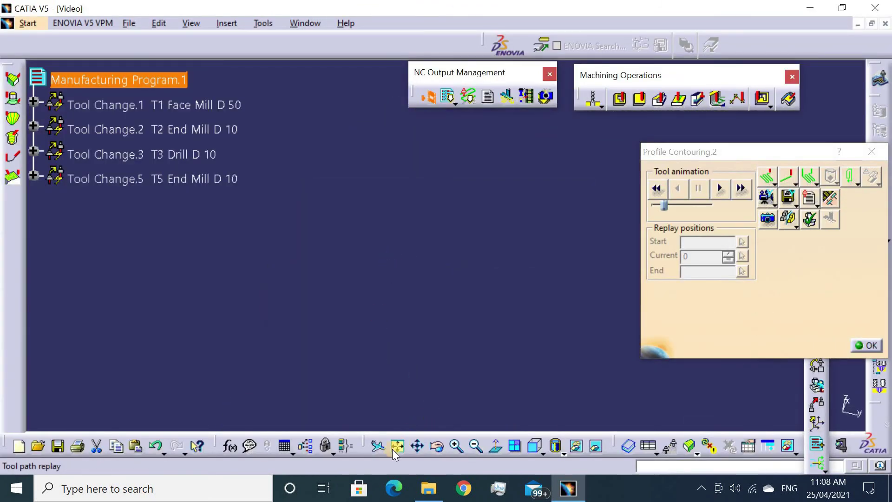
Fit and orbit the stock, then play the machining simulation at increased speed
click(396, 447)
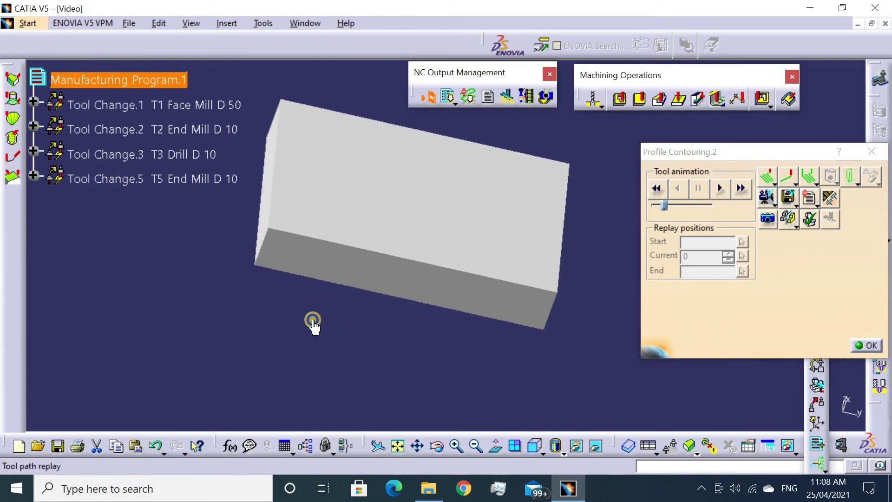
mouse_move(313, 320)
middle_down()
mouse_move(533, 375)
mouse_move(436, 355)
mouse_move(466, 360)
mouse_move(468, 346)
mouse_move(386, 307)
mouse_move(370, 364)
mouse_move(615, 361)
mouse_move(600, 316)
mouse_move(545, 309)
mouse_move(527, 342)
mouse_move(675, 248)
middle_up()
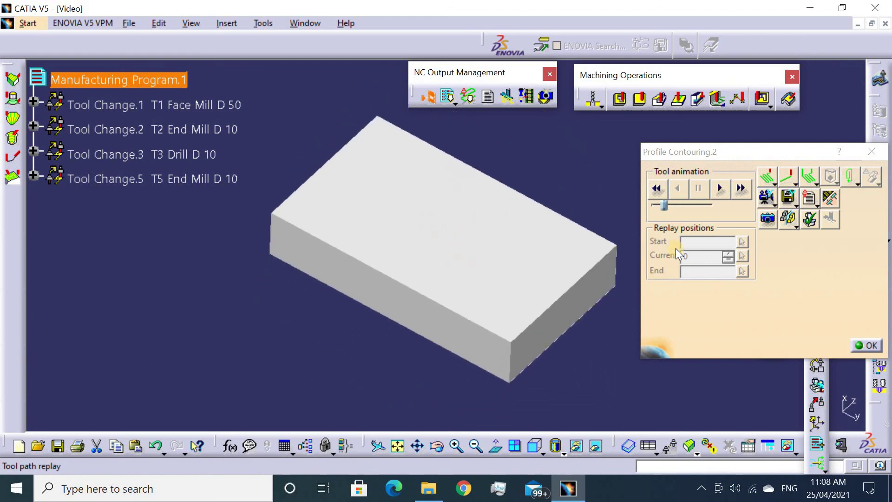
click(720, 189)
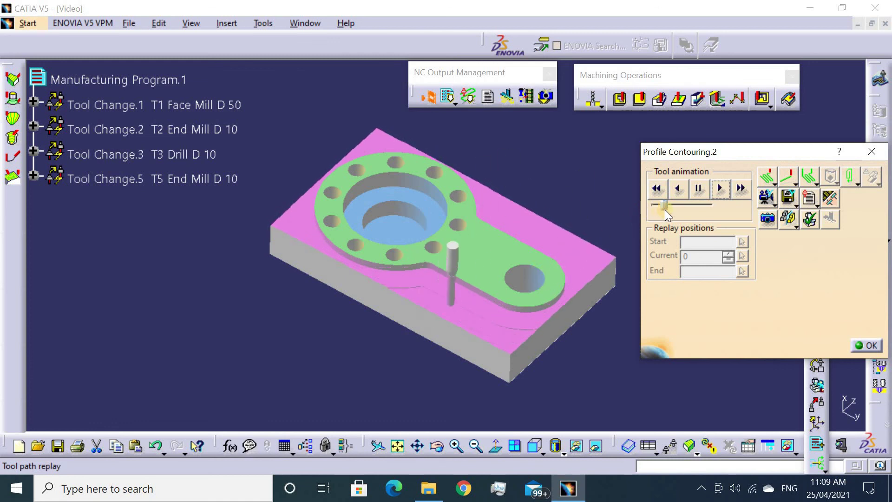
drag(665, 210, 676, 211)
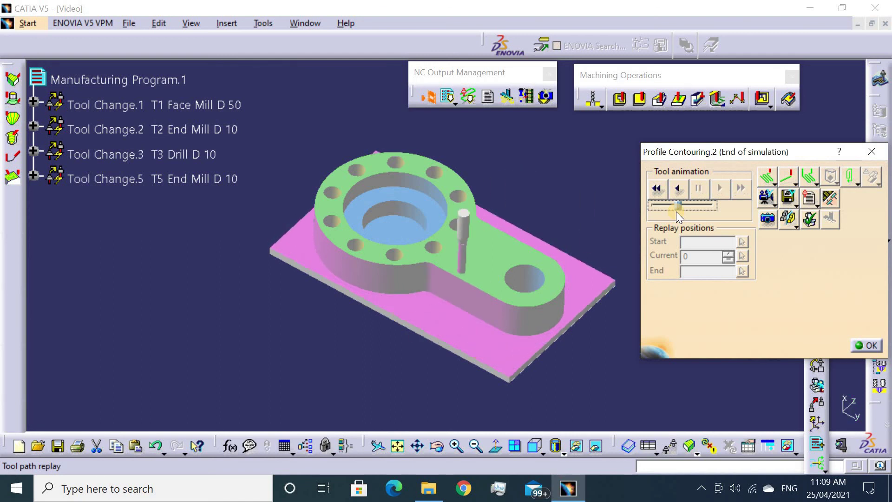
Close the simulation, accept Profile Contouring.2, and fit the whole part in view
click(866, 345)
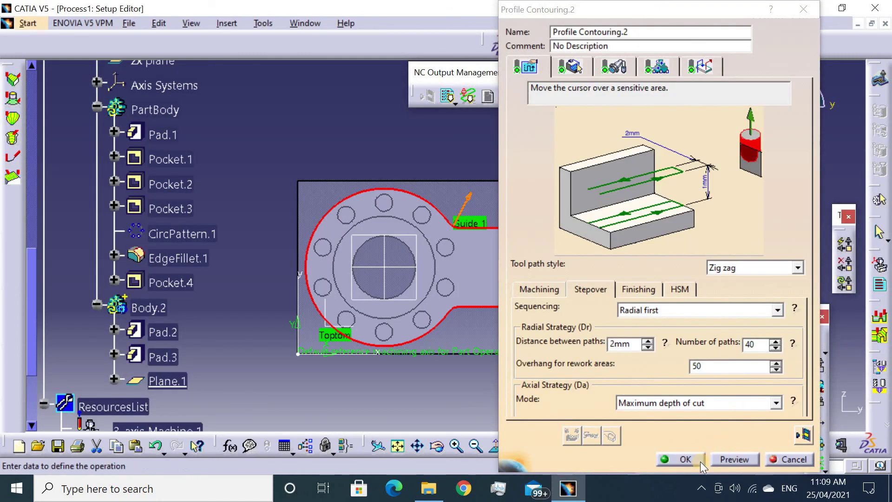
click(692, 460)
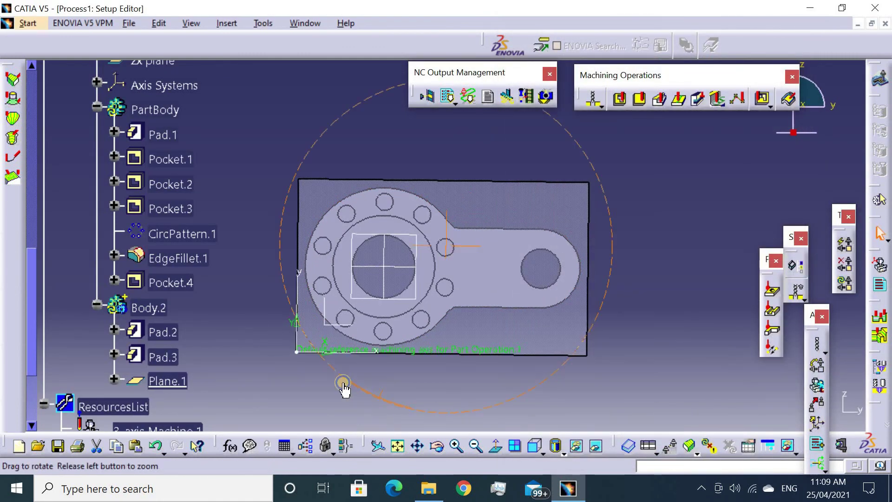
middle_drag(373, 420, 304, 255)
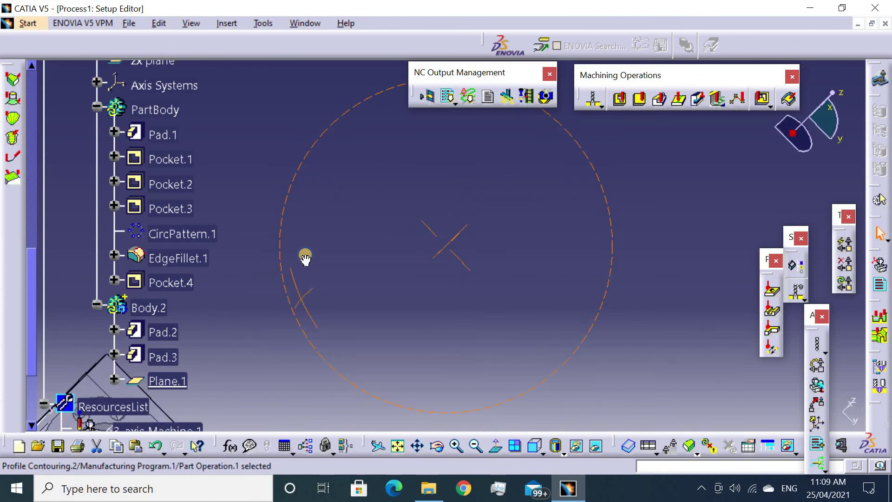
click(397, 446)
mouse_move(607, 275)
middle_down()
mouse_move(553, 316)
mouse_move(577, 312)
middle_up()
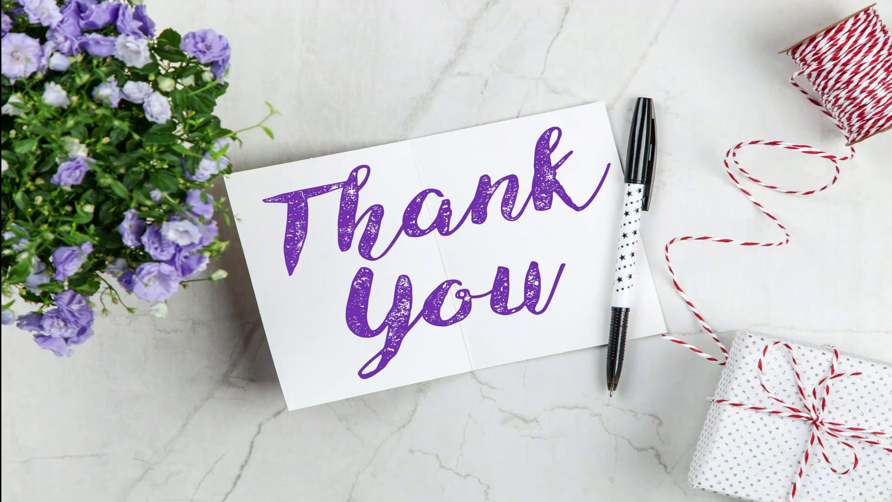